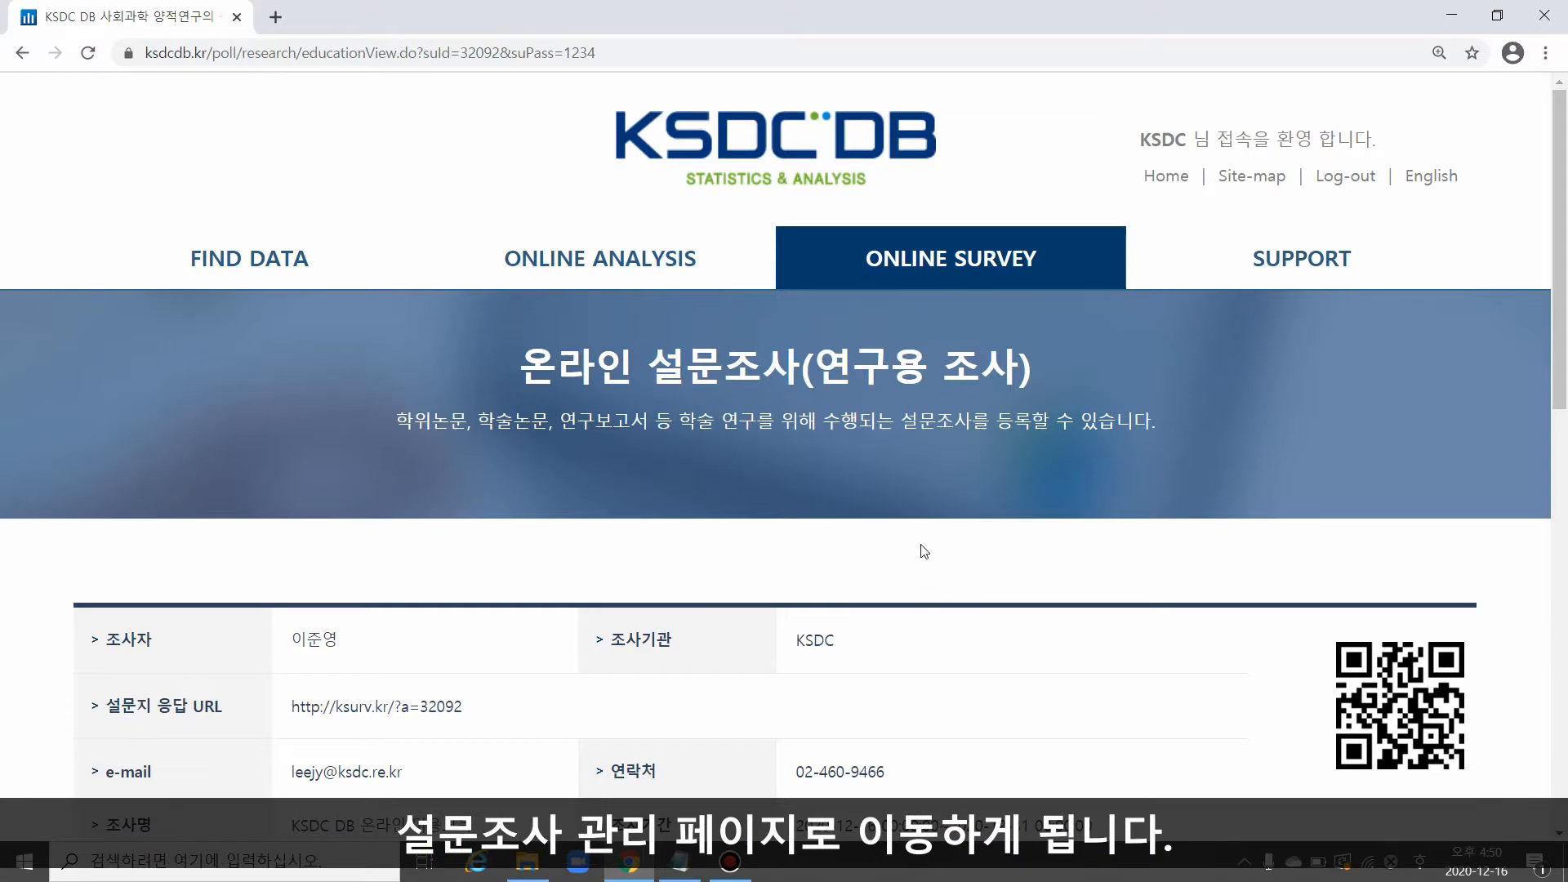
Step: Open the questionnaire create/edit window (만들기/수정) from the survey management section and enlarge it
scroll(925, 508, down, 3)
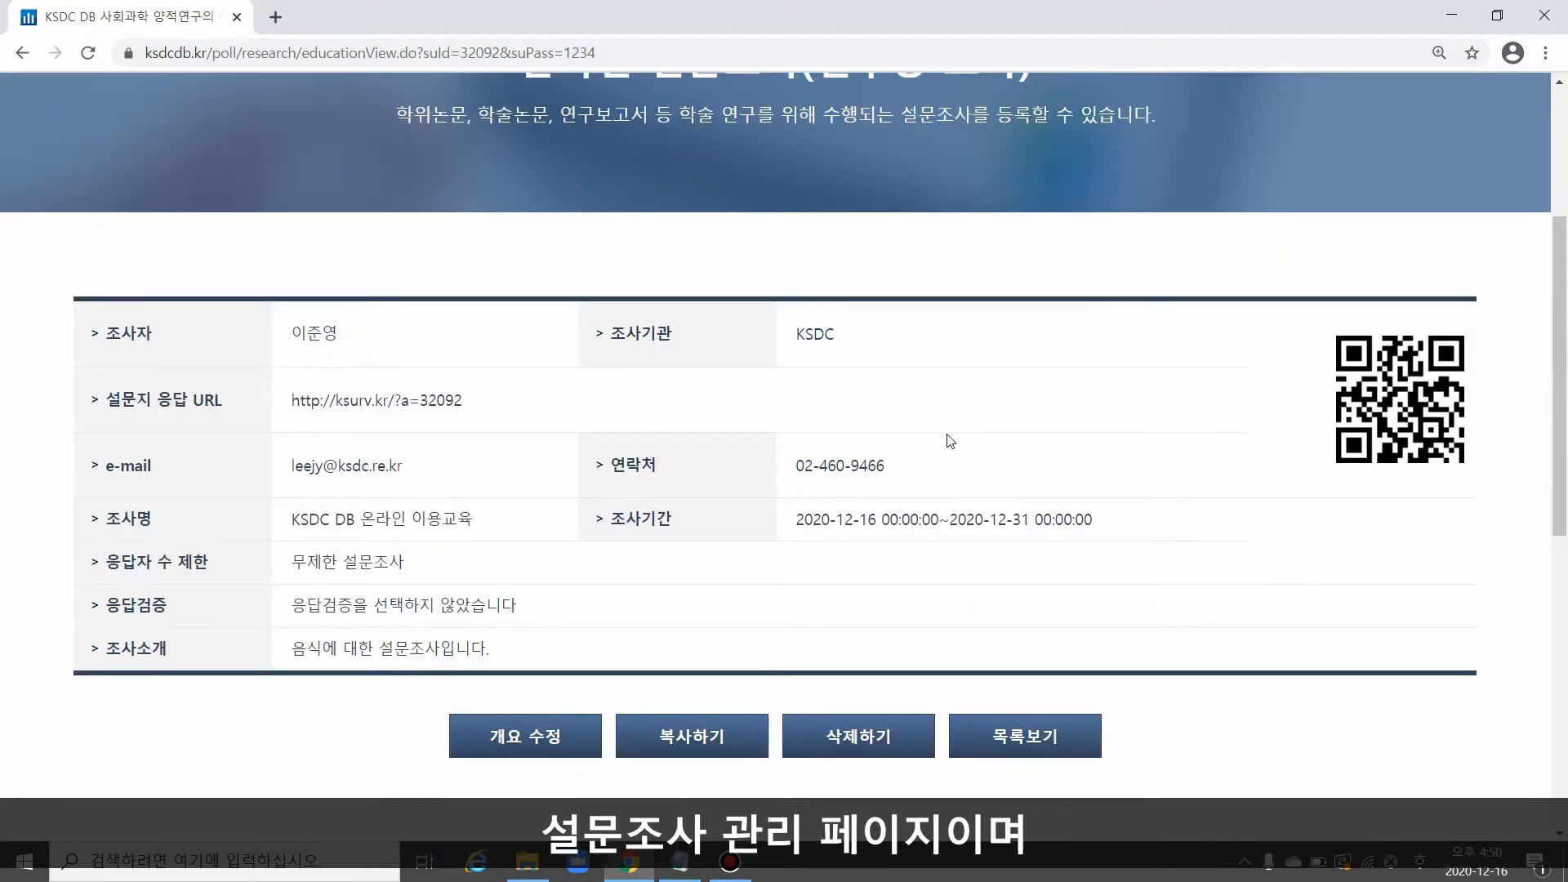
scroll(224, 406, down, 7)
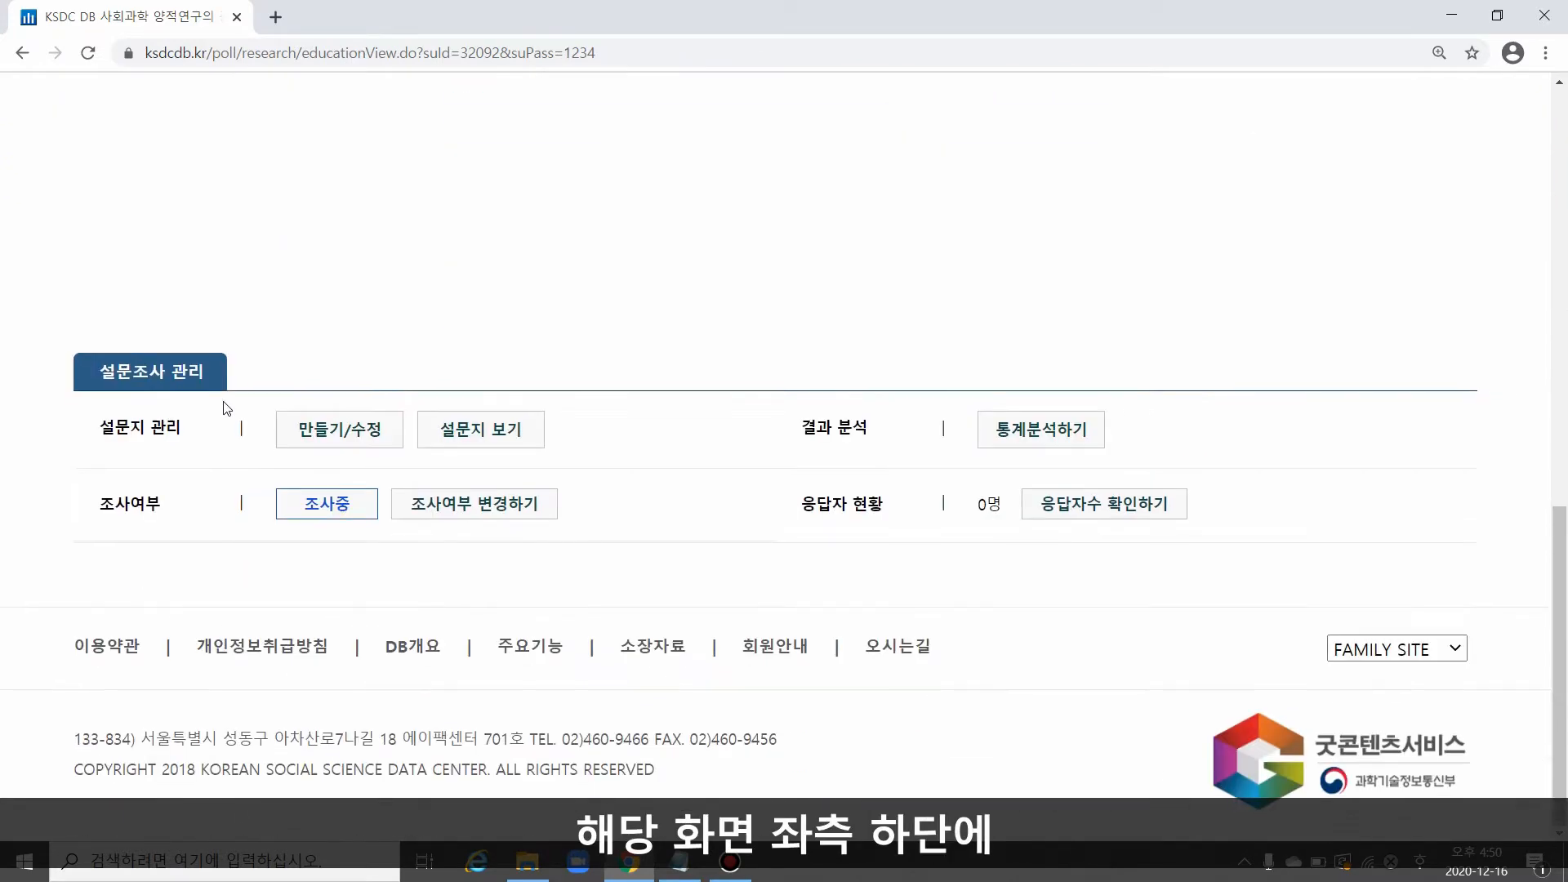
drag(99, 372, 230, 376)
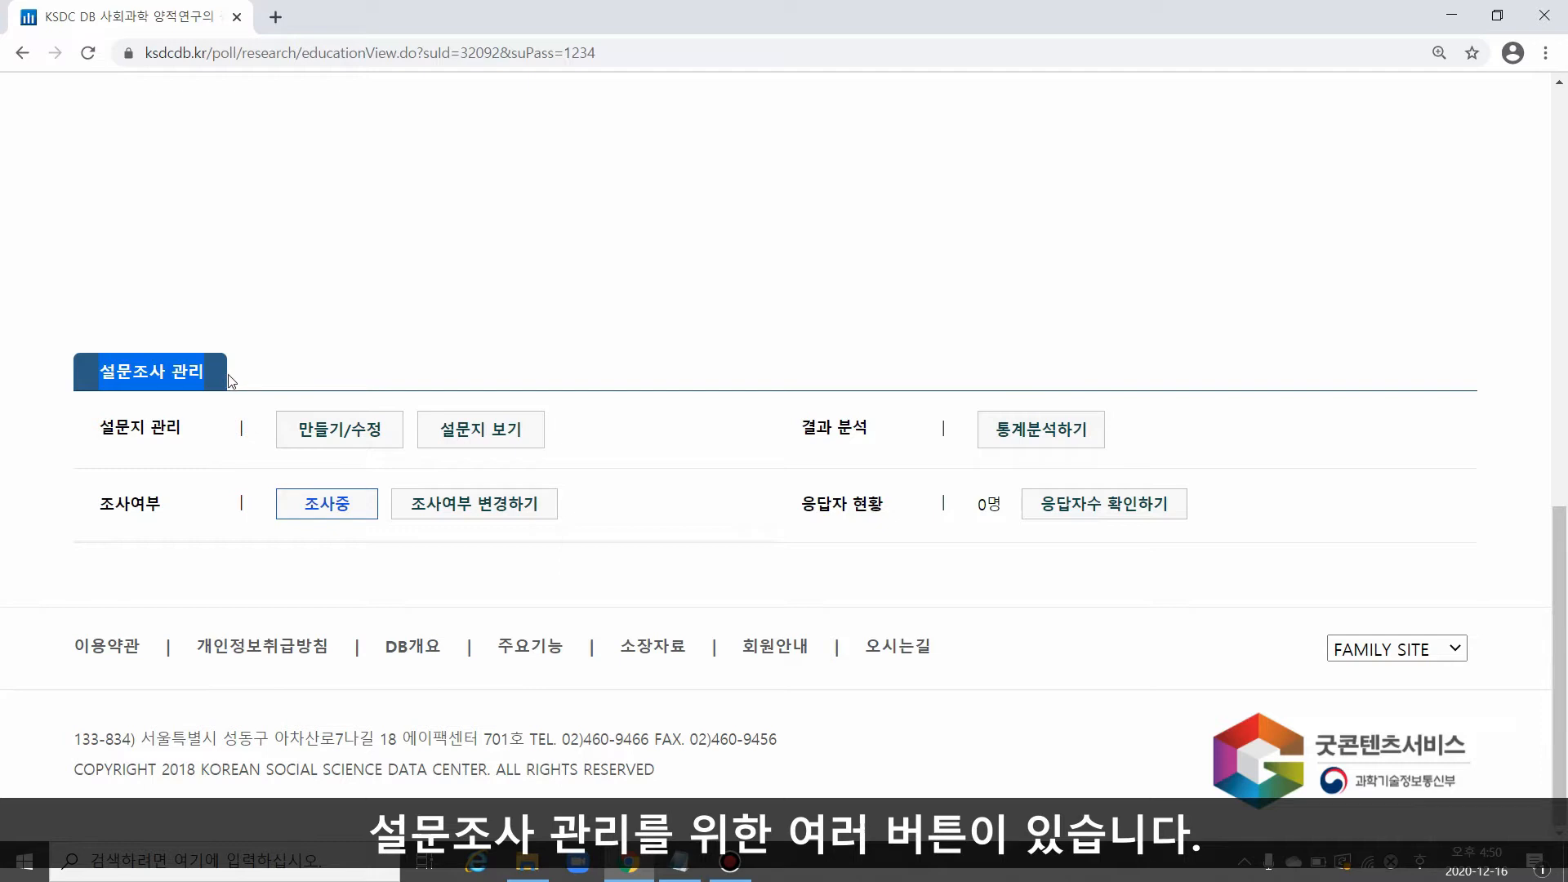
drag(280, 434, 384, 433)
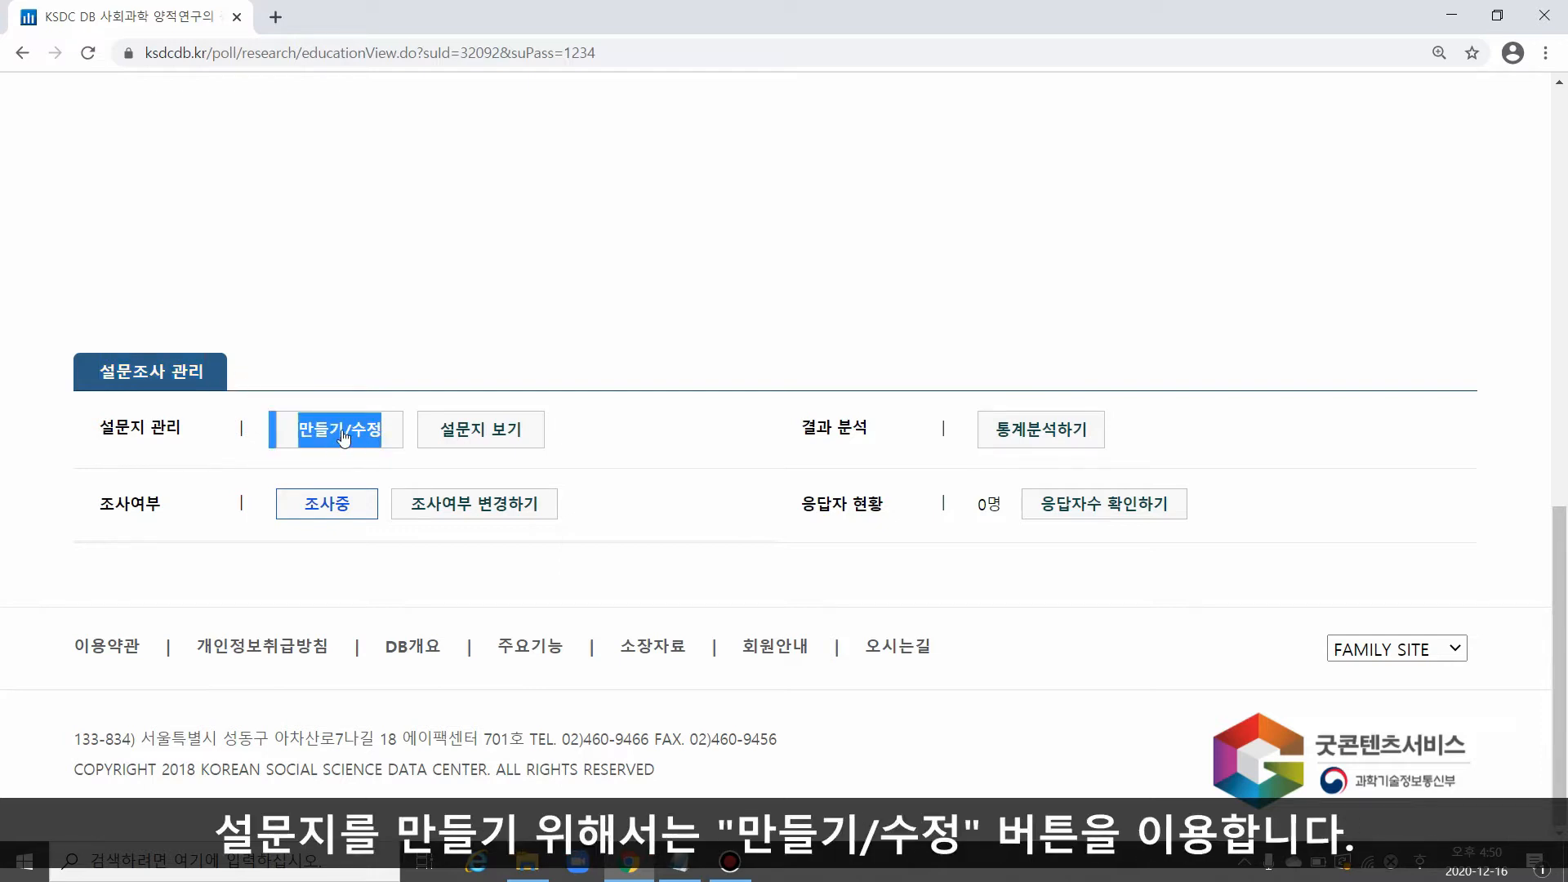
click(343, 437)
drag(932, 583, 1192, 802)
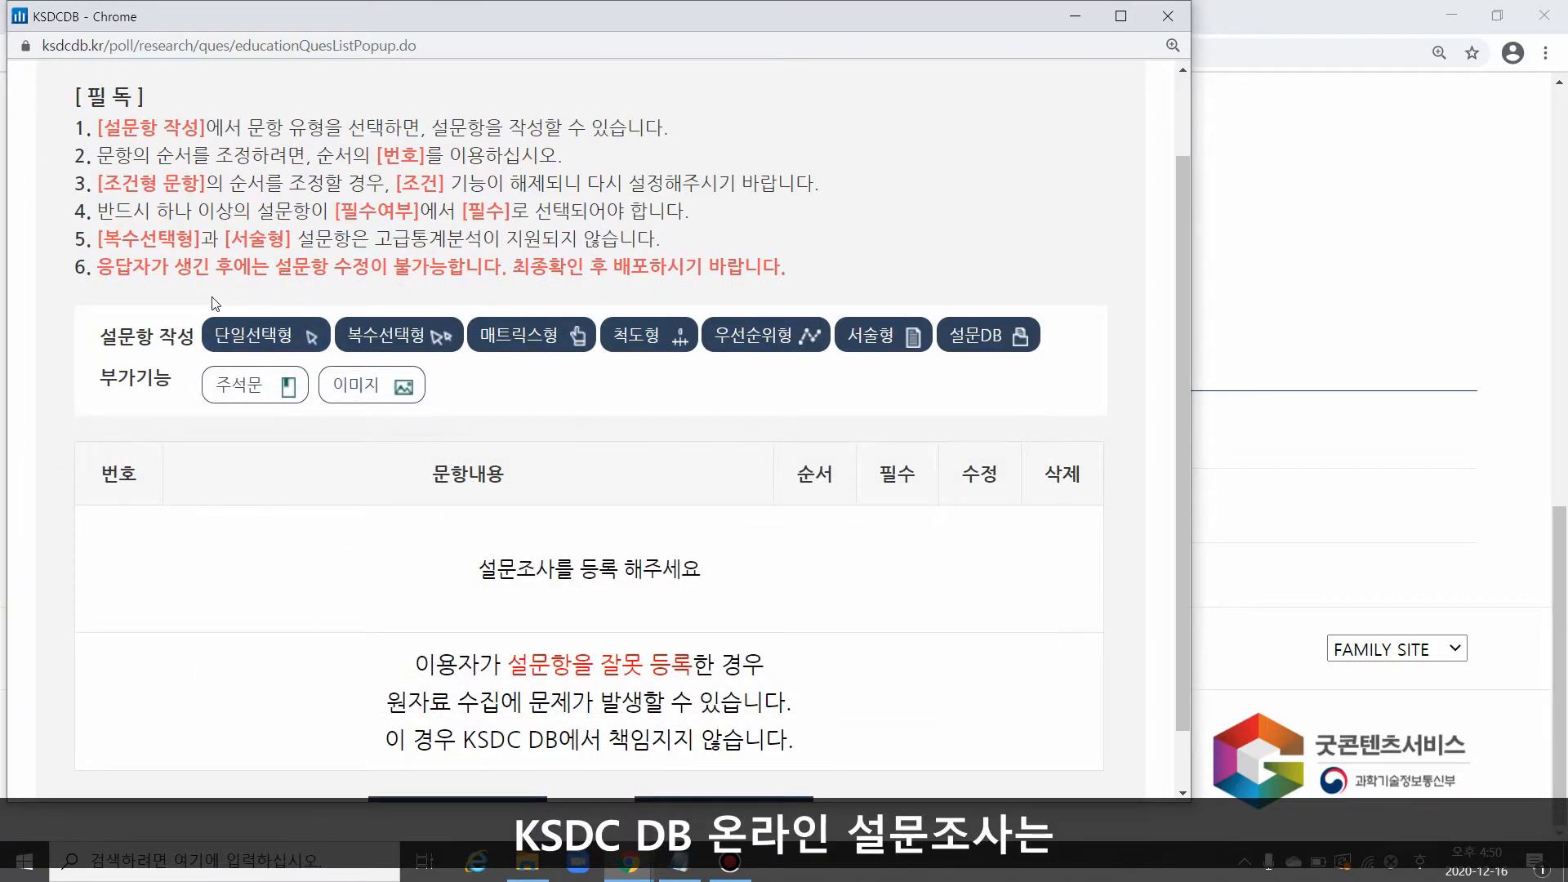
Step: Start a single-choice question (단일선택형) and enter "성별을 말씀해주십시오." from the memo as its question text
mouse_move(271, 346)
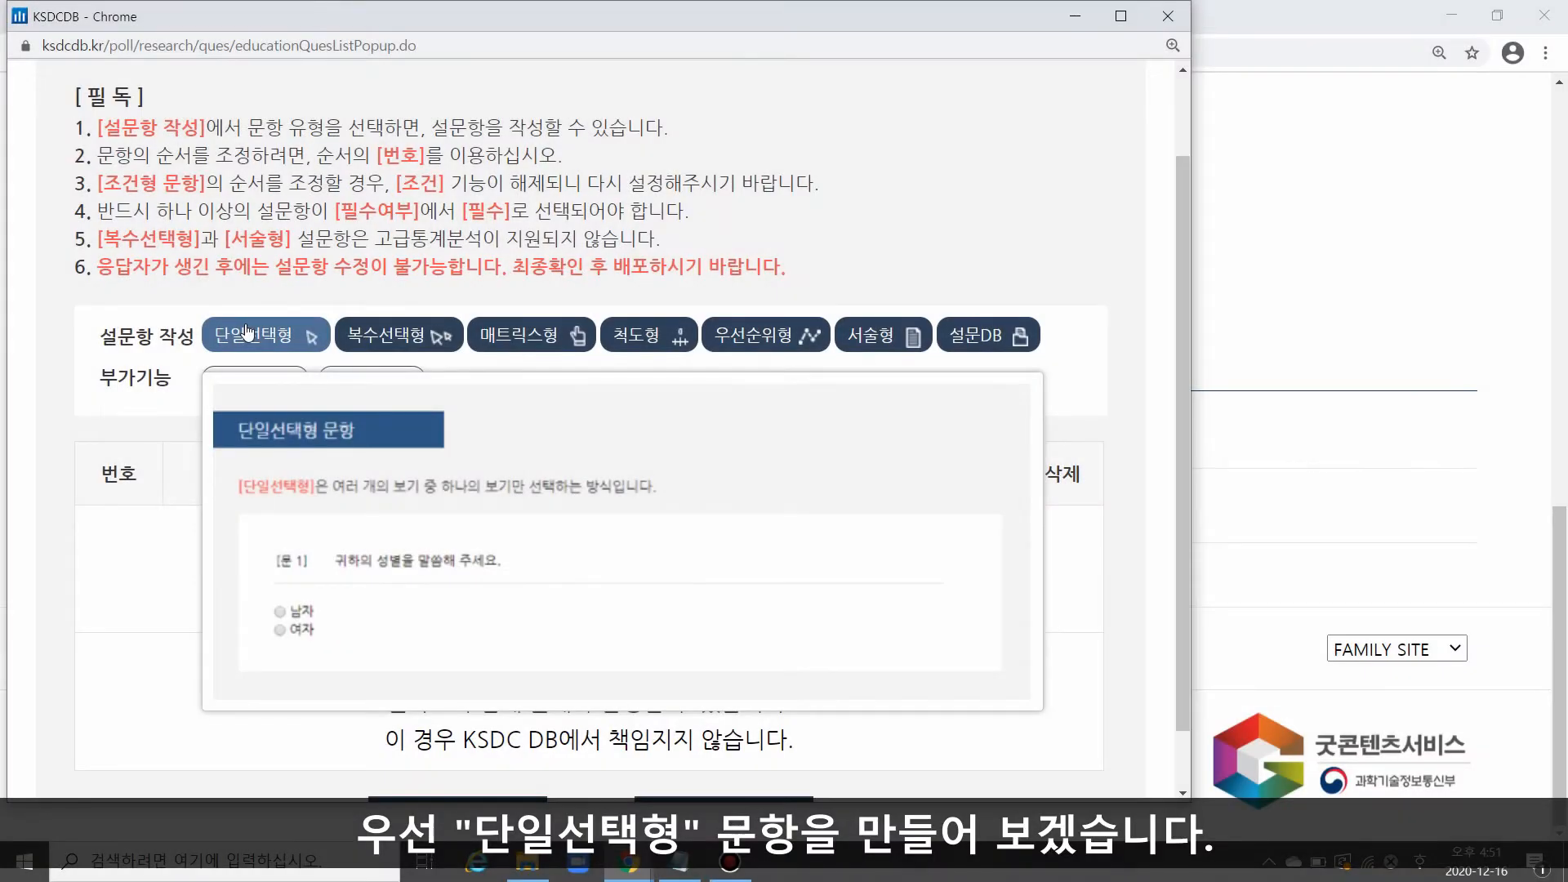
click(246, 331)
drag(894, 326, 1185, 322)
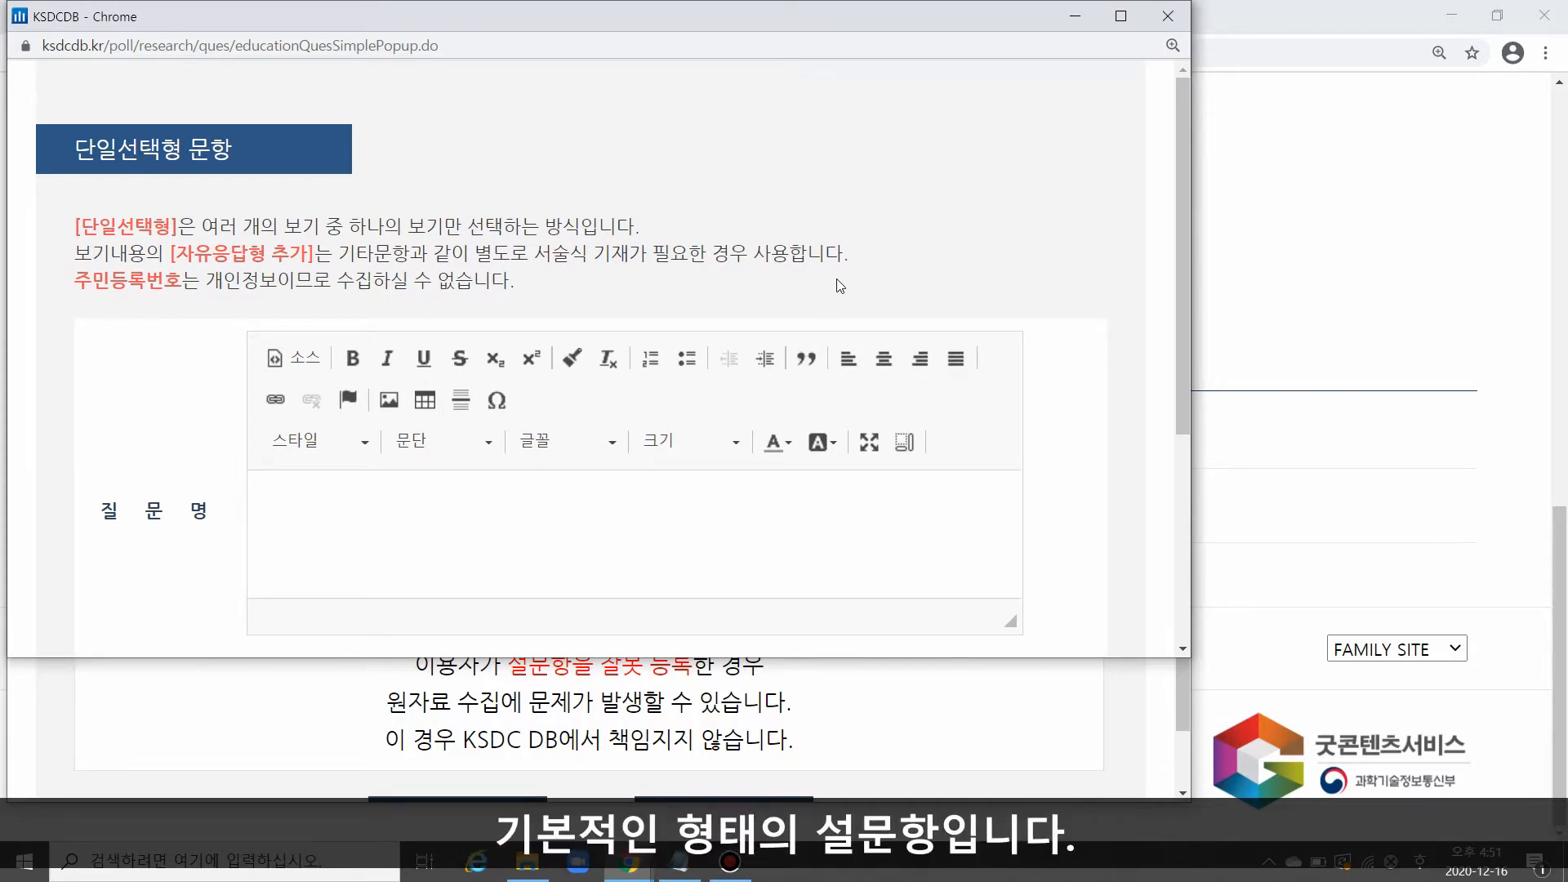
scroll(845, 287, down, 1)
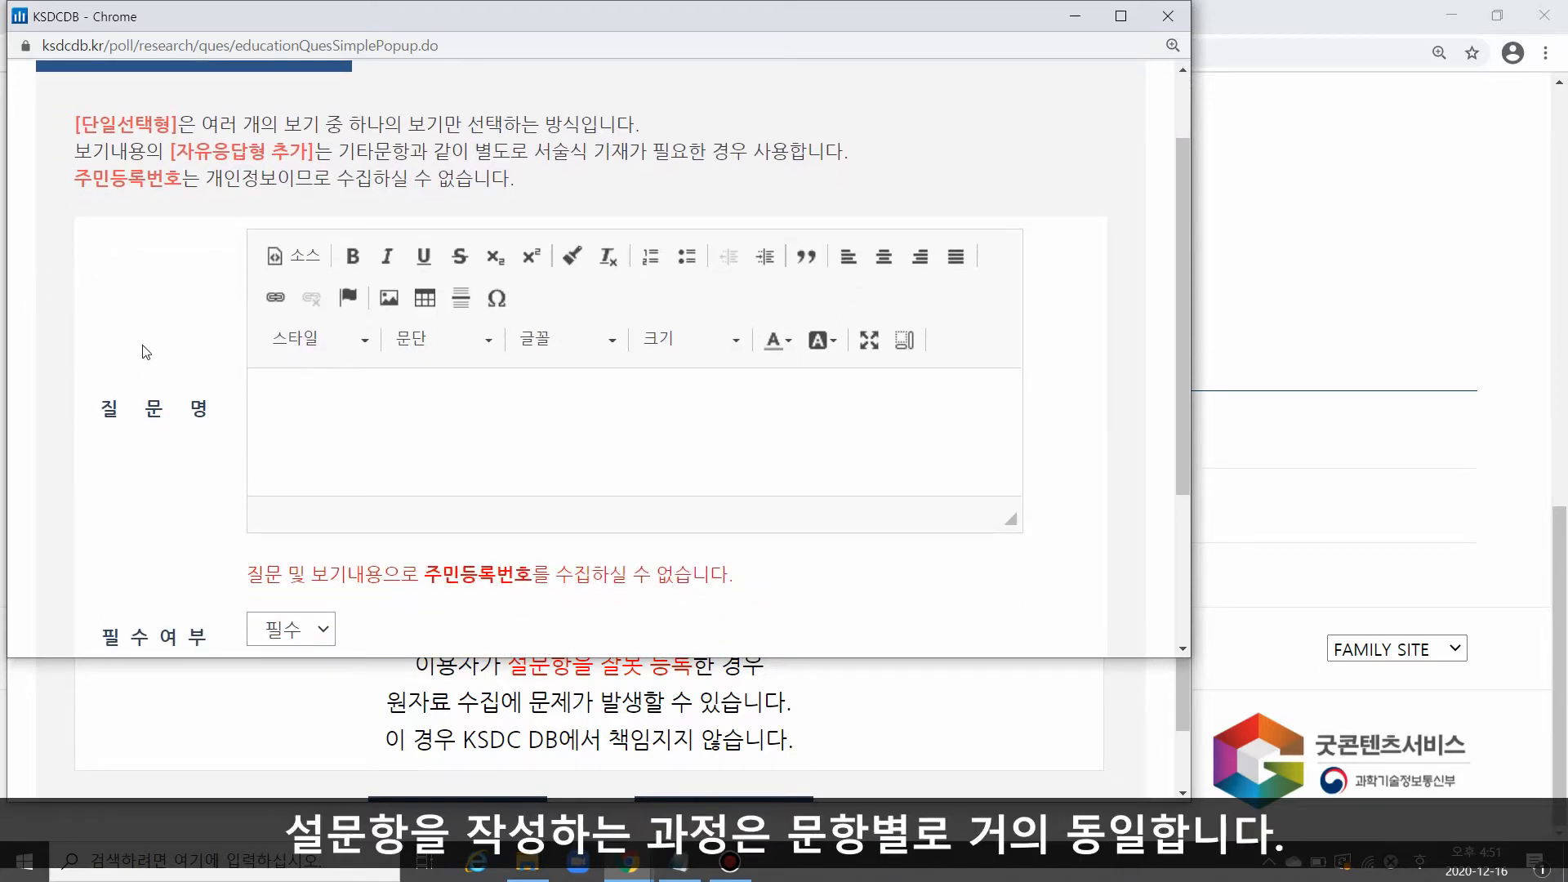
scroll(150, 383, down, 1)
drag(100, 307, 210, 310)
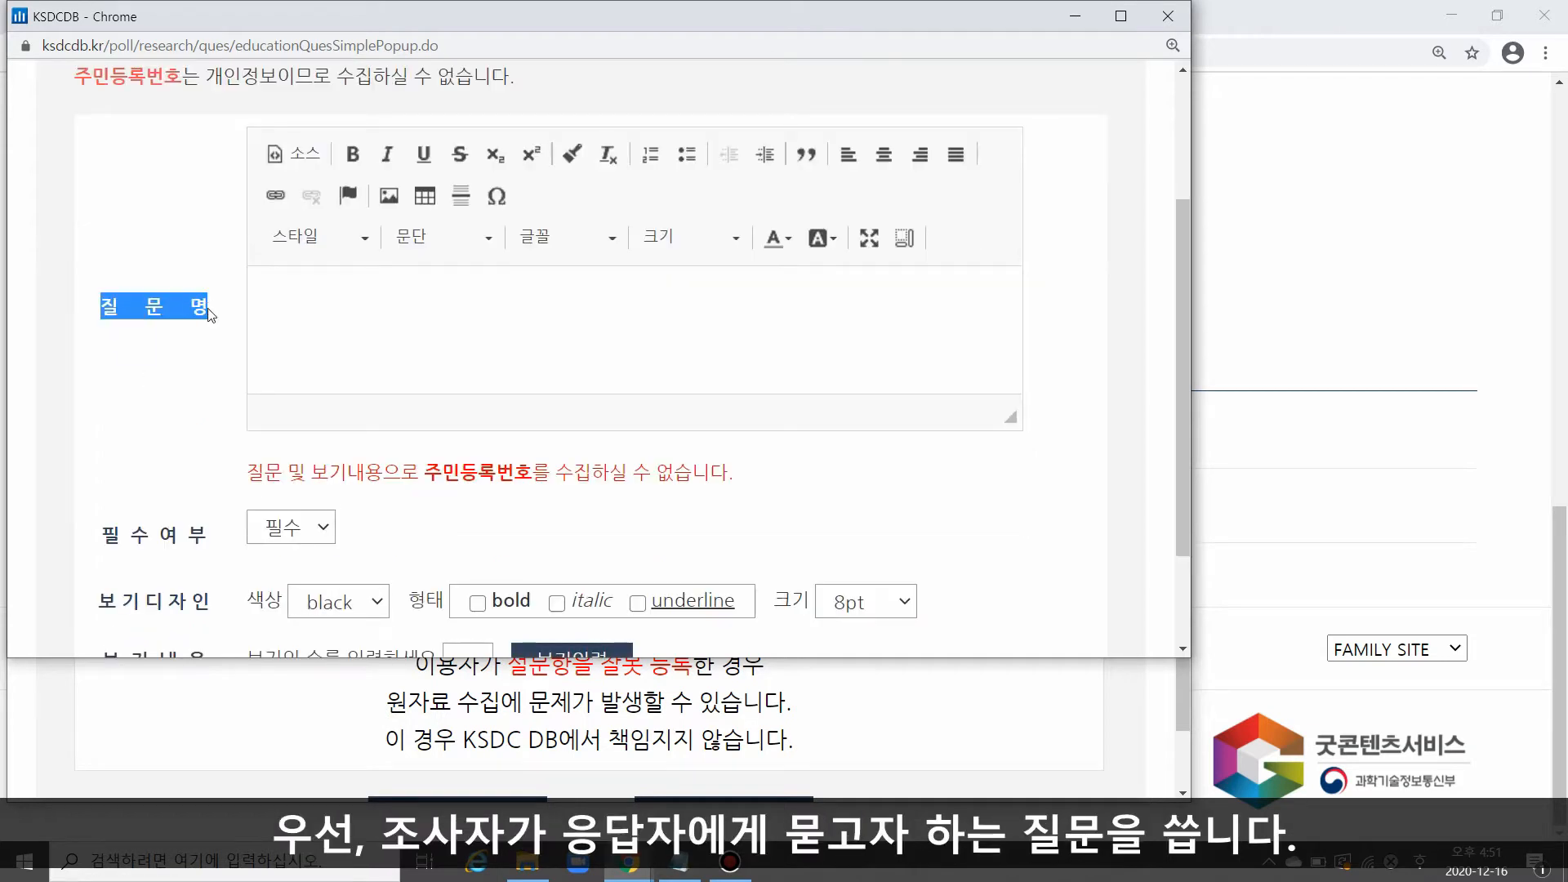
click(679, 861)
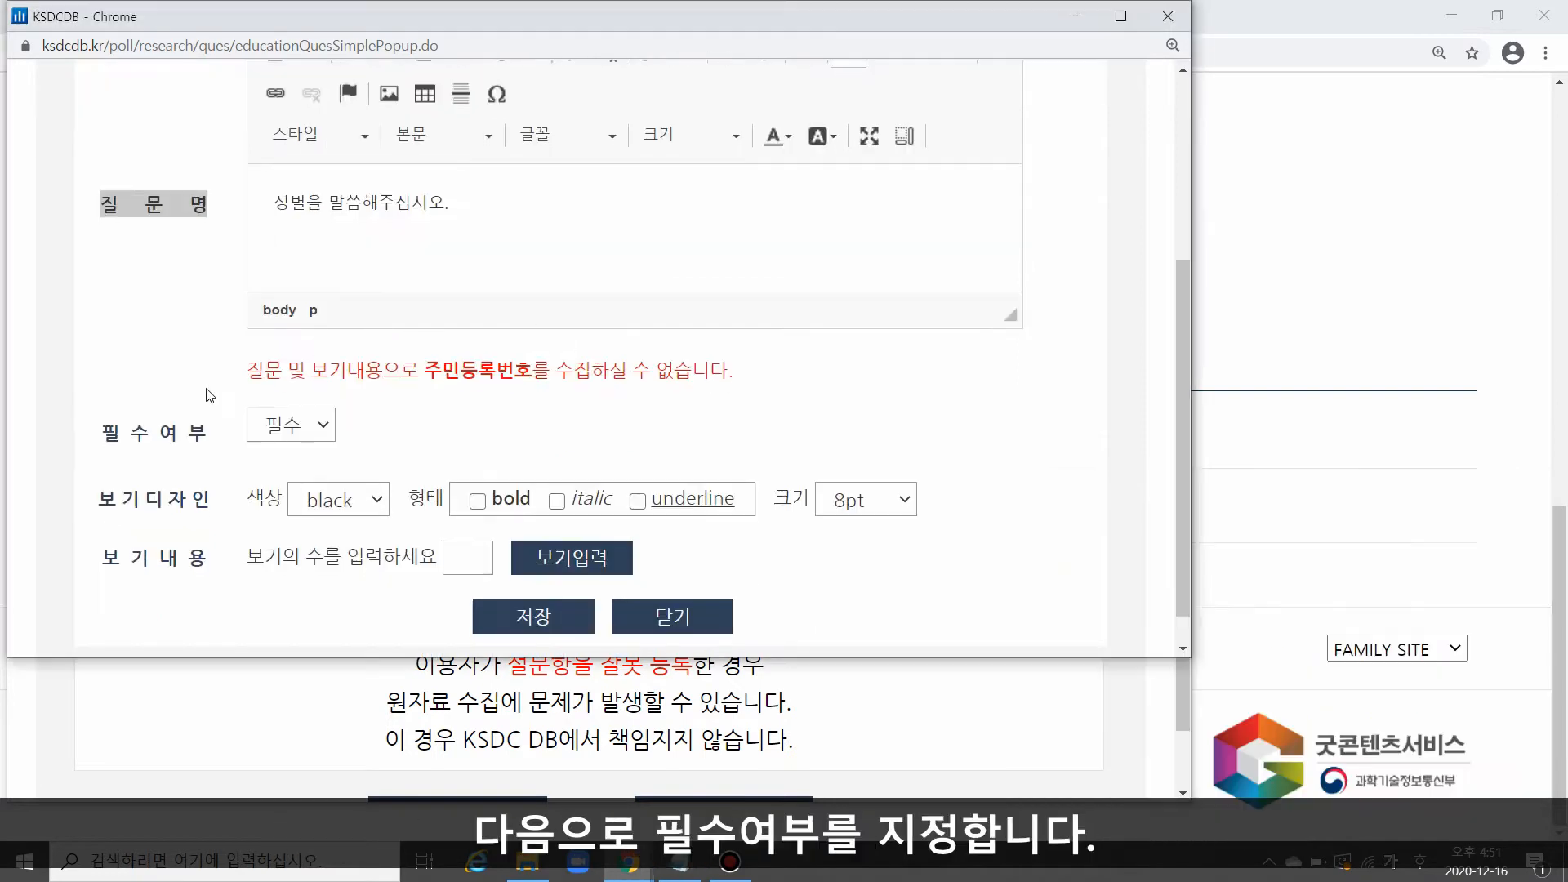
Step: Set the response requirement (필수여부) of the gender question to 필수
drag(100, 434, 220, 445)
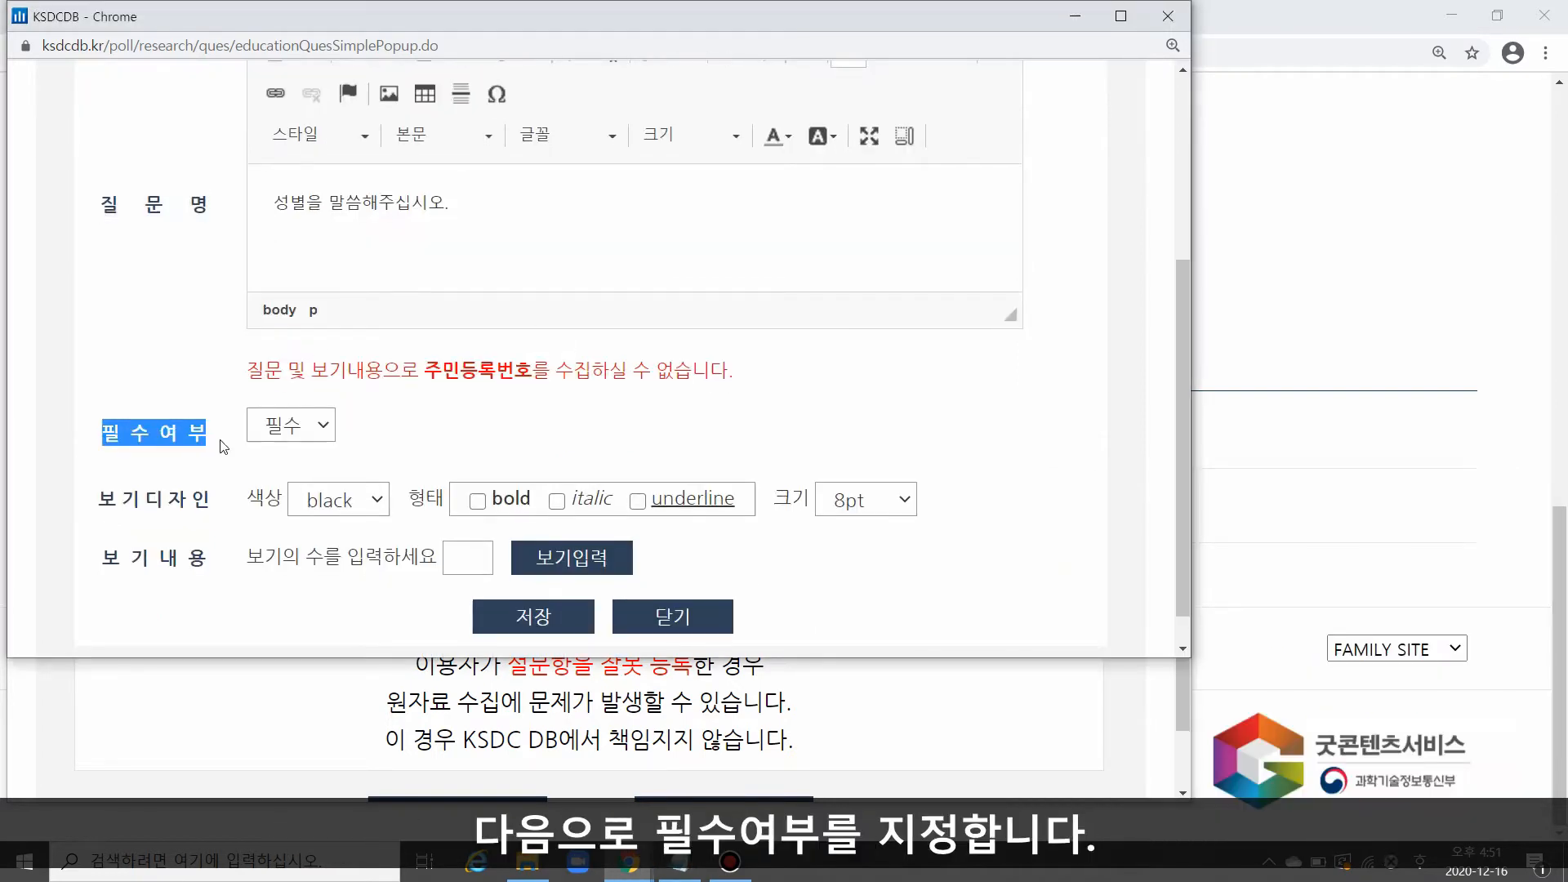
click(322, 426)
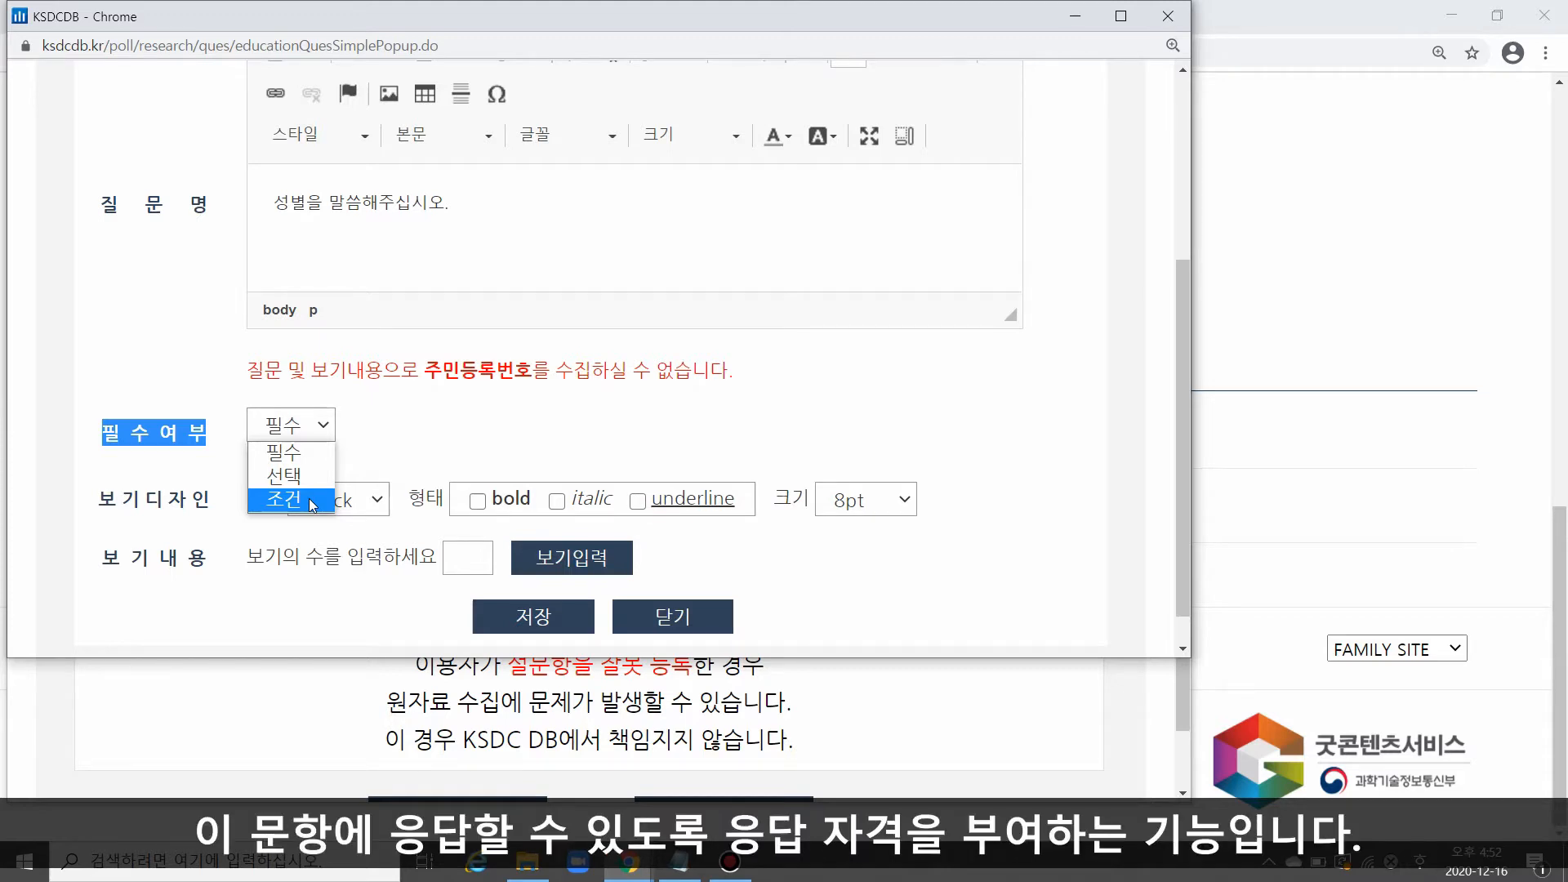
click(312, 459)
click(314, 458)
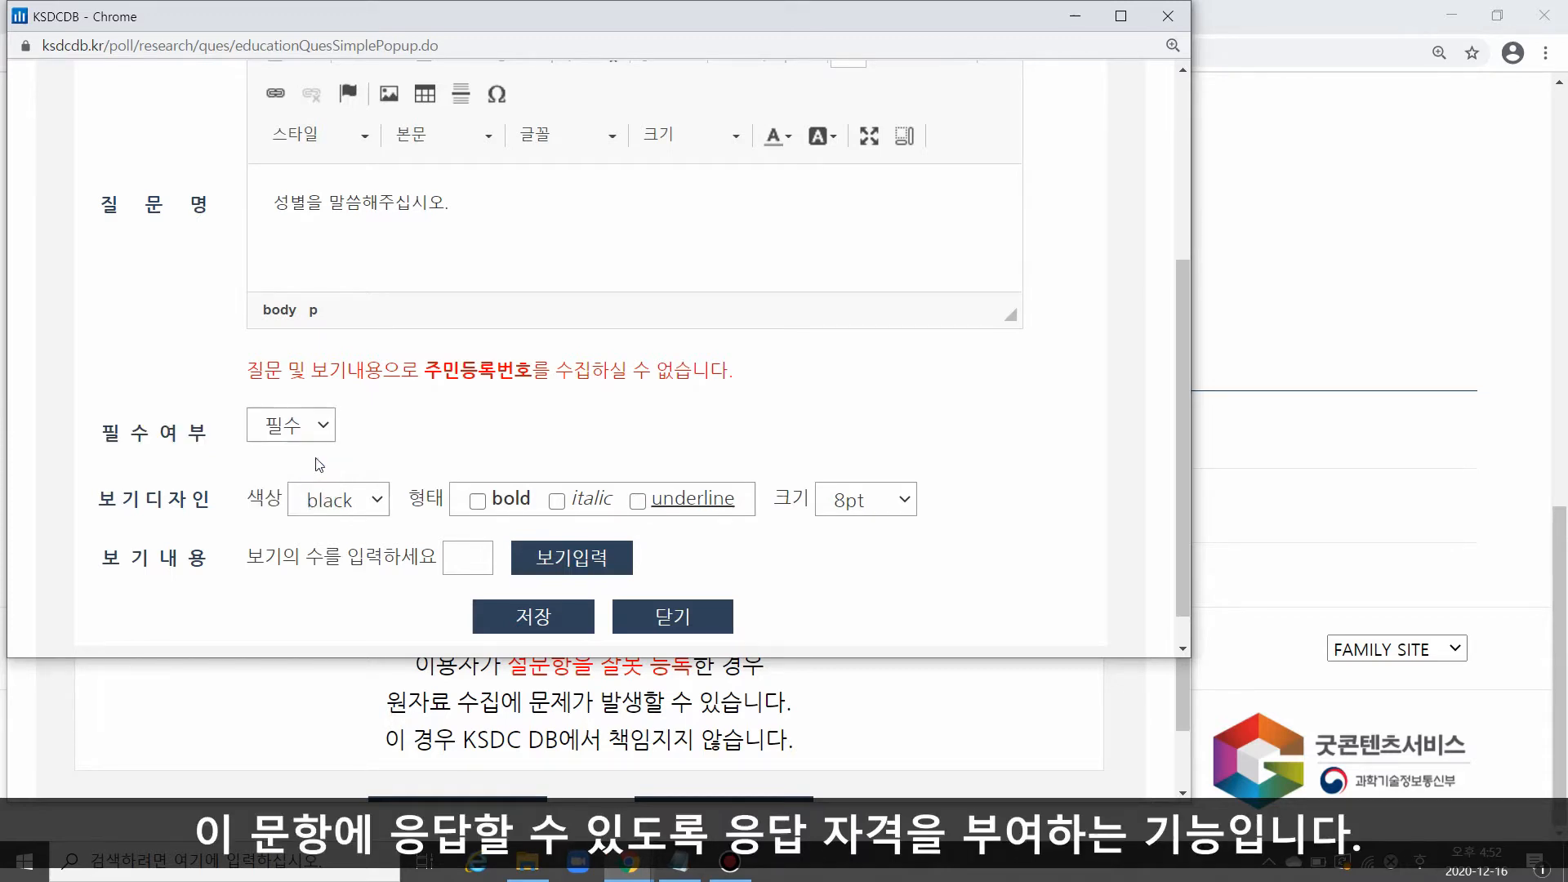
Step: Set the number of answer options to 2 and generate the option fields for the gender question
scroll(220, 483, down, 1)
triple_click(217, 465)
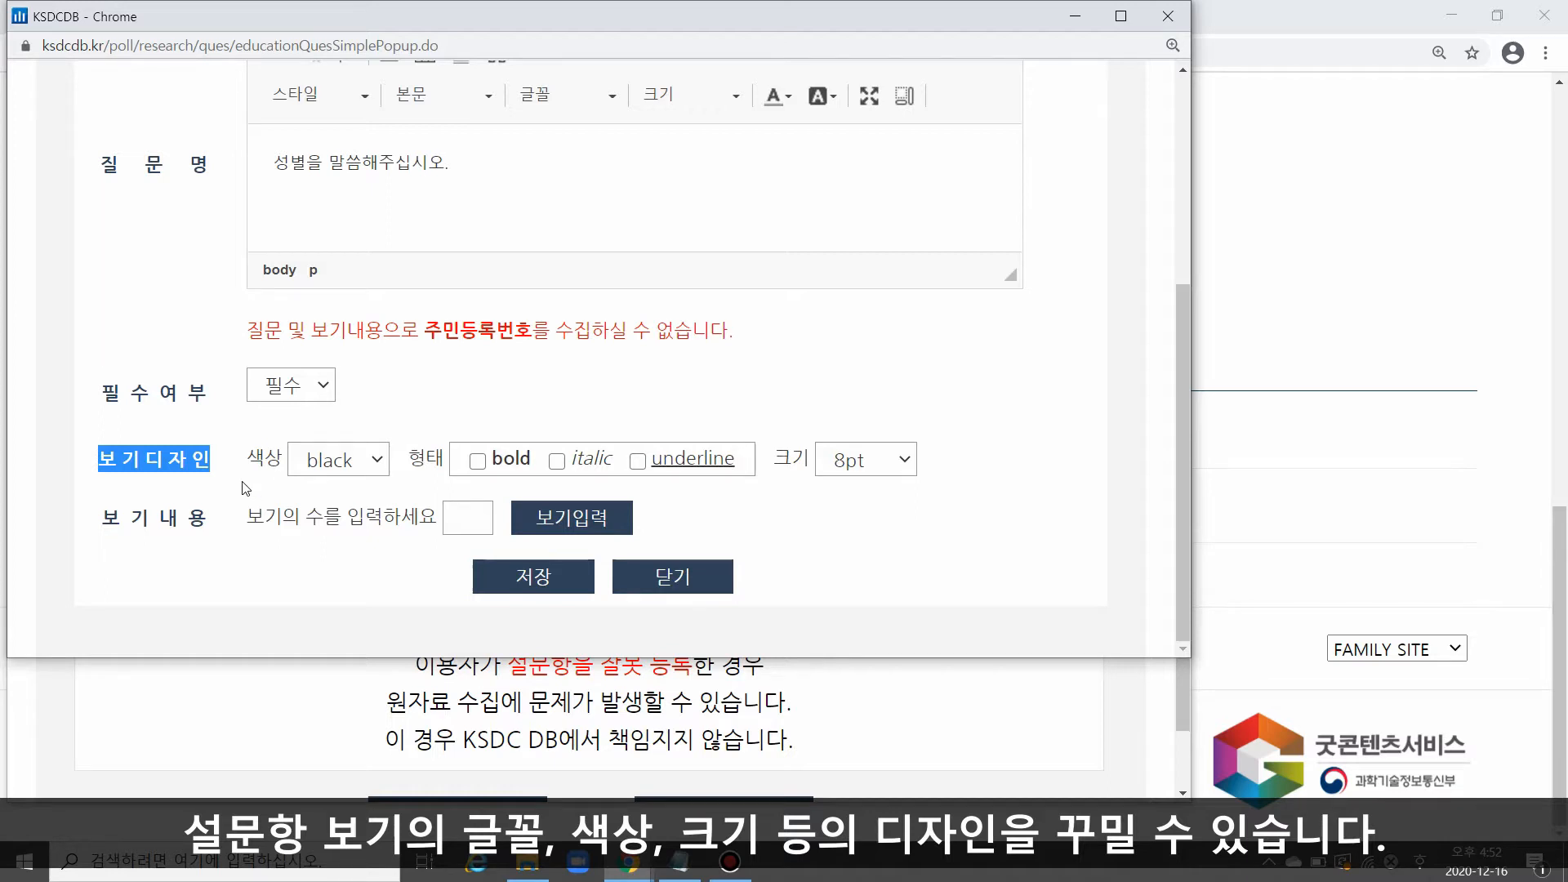
drag(98, 516, 220, 541)
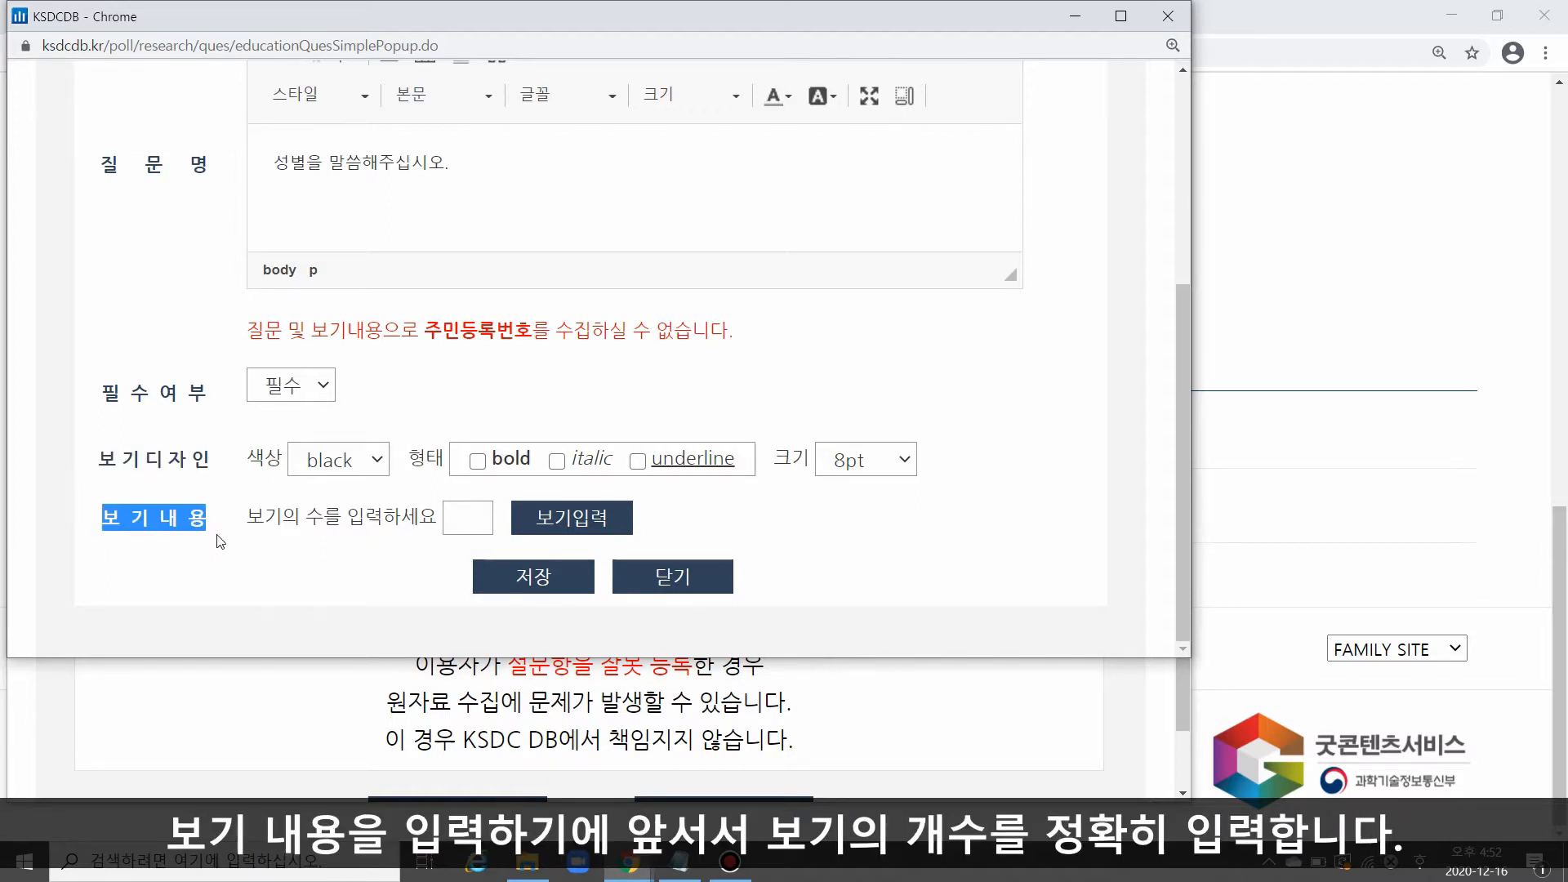
click(468, 518)
text(2)
click(515, 527)
scroll(346, 467, down, 1)
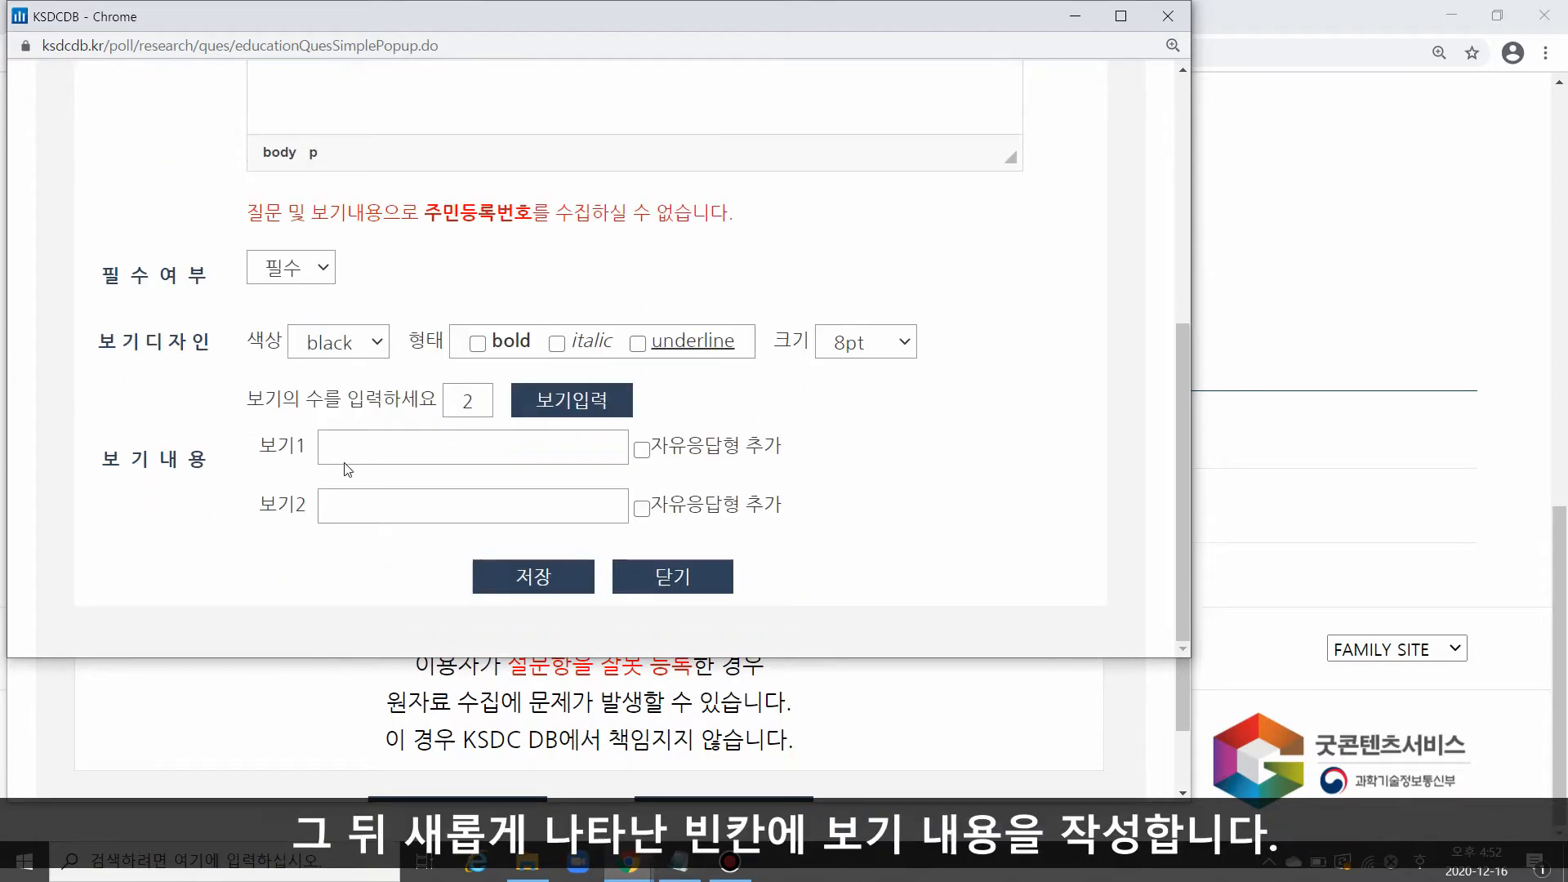
Step: Enter 남자 and 여자 as the answer options, save the single-choice question and check it in the question list
click(356, 456)
text(남자)
key(Tab)
key(Tab)
text(여자)
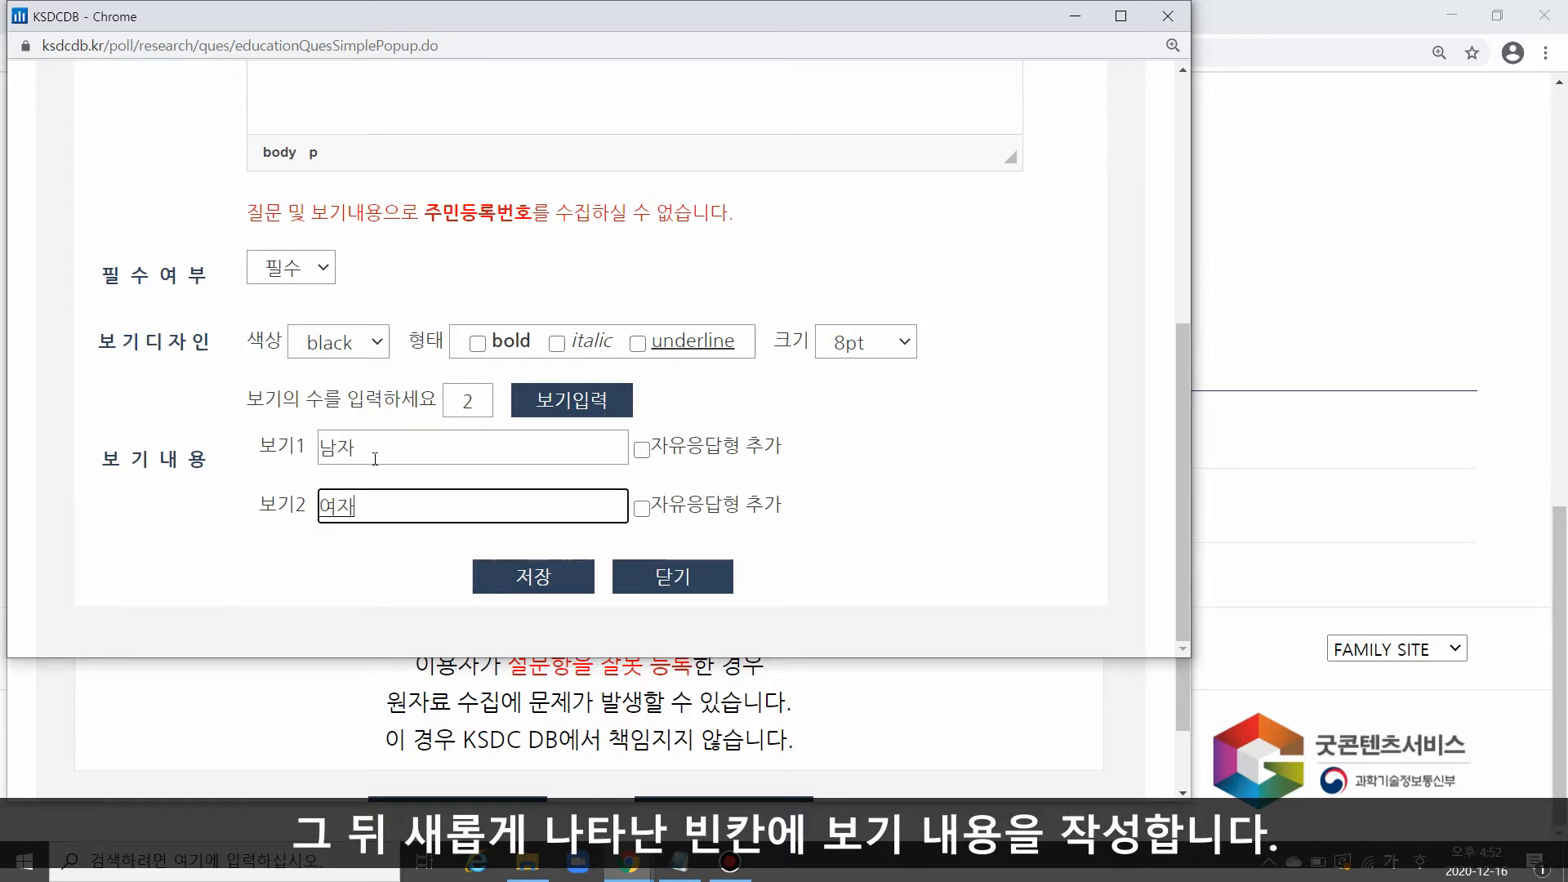
click(542, 583)
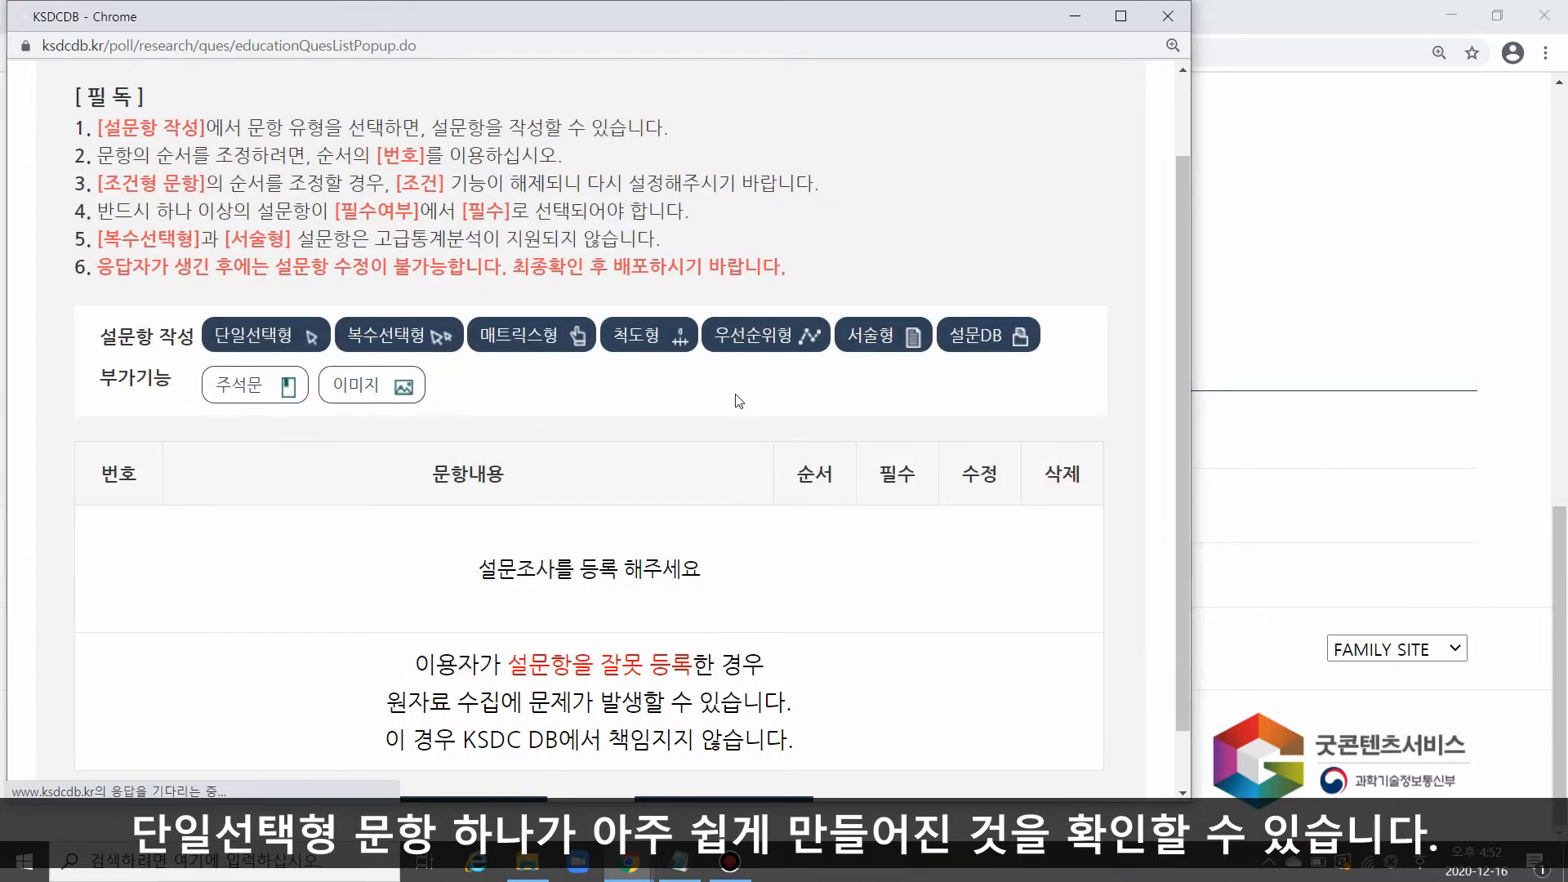
drag(196, 471, 298, 553)
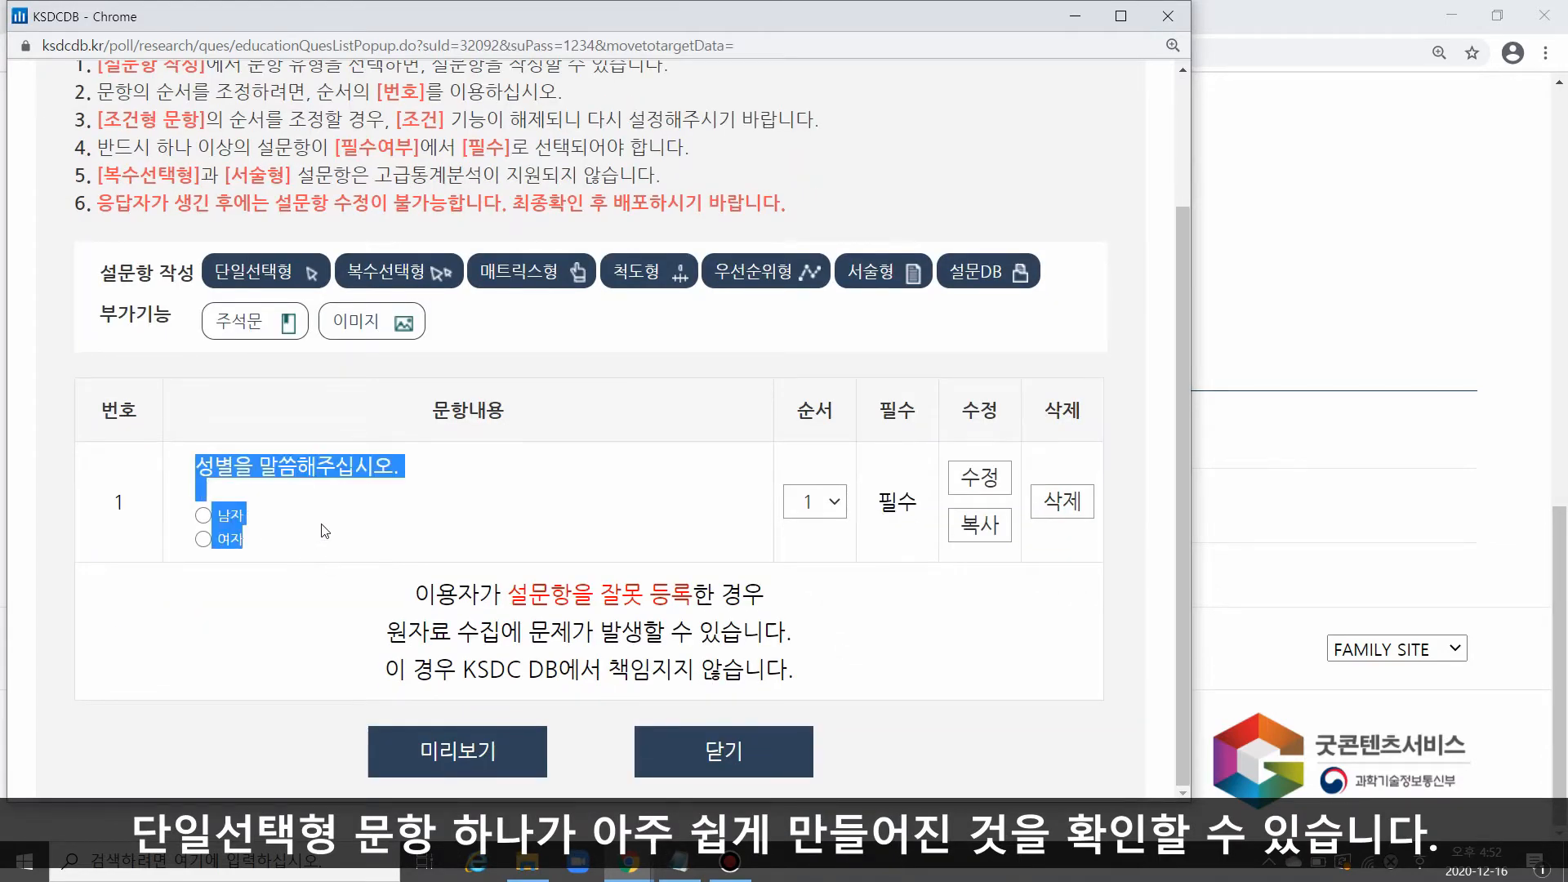
click(325, 531)
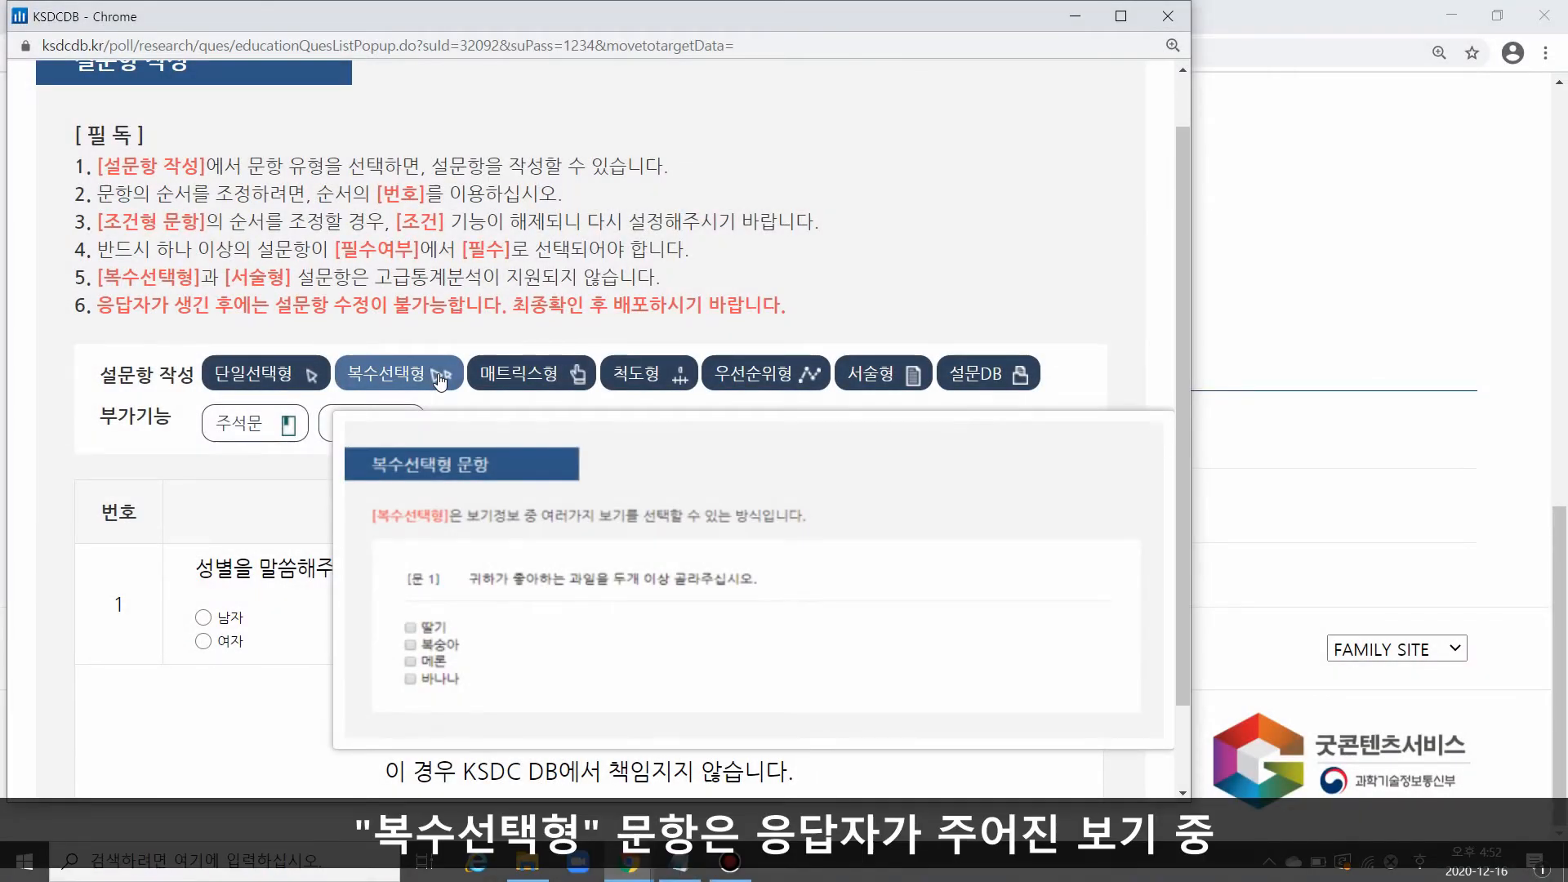
Step: Start a multiple-choice question (복수선택형) and copy "드시지 못하는 음식을 모두 선택해주십시오." from the memo as its question text
click(439, 377)
drag(939, 287, 1192, 290)
scroll(825, 388, down, 2)
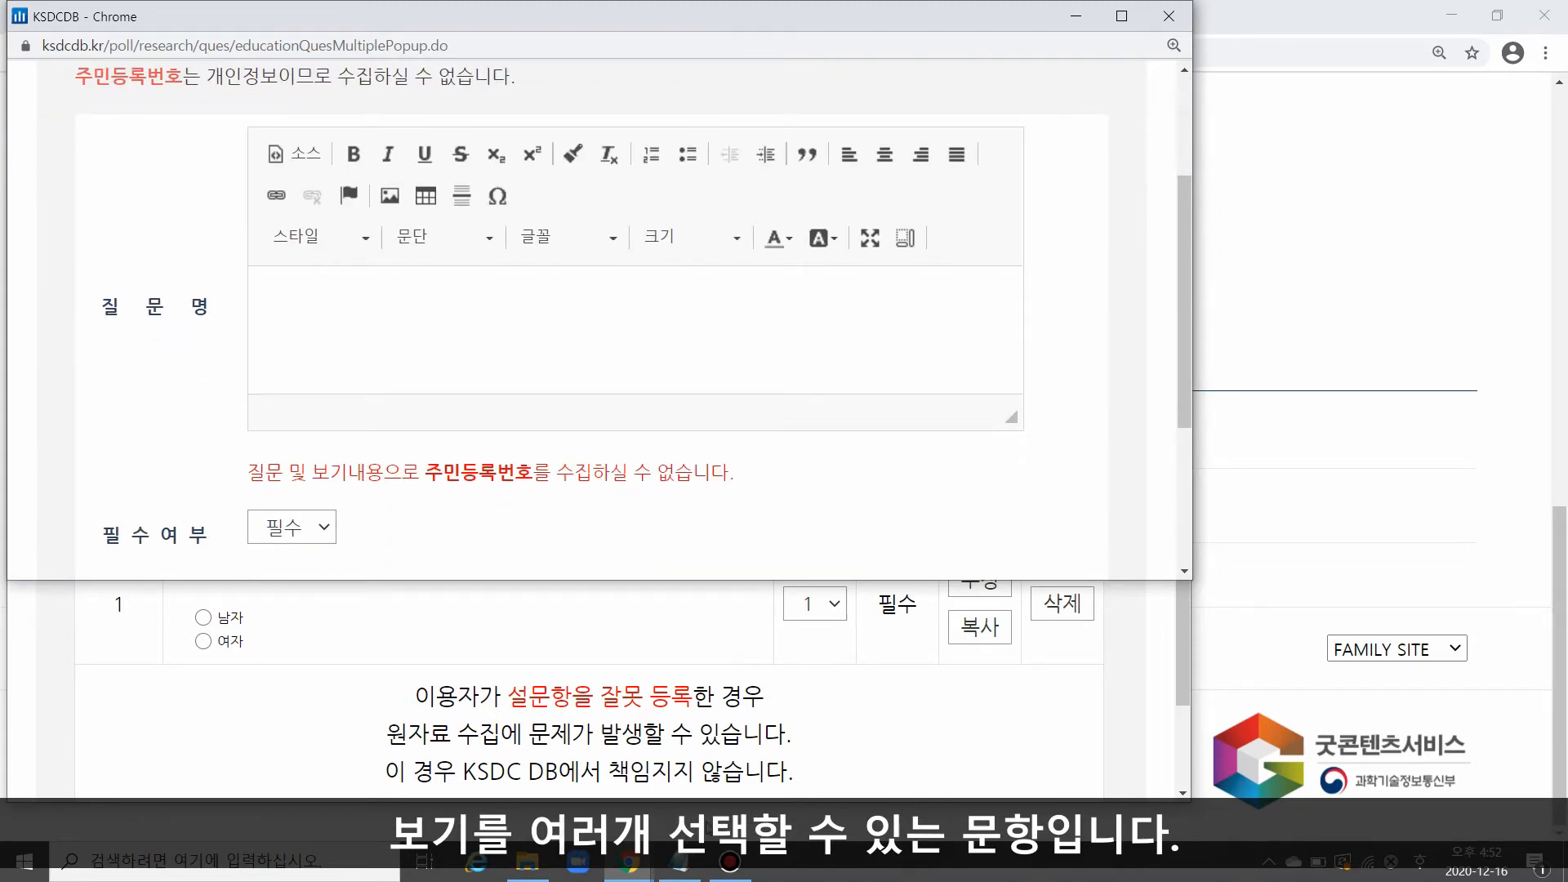
click(678, 862)
drag(1487, 605, 1038, 606)
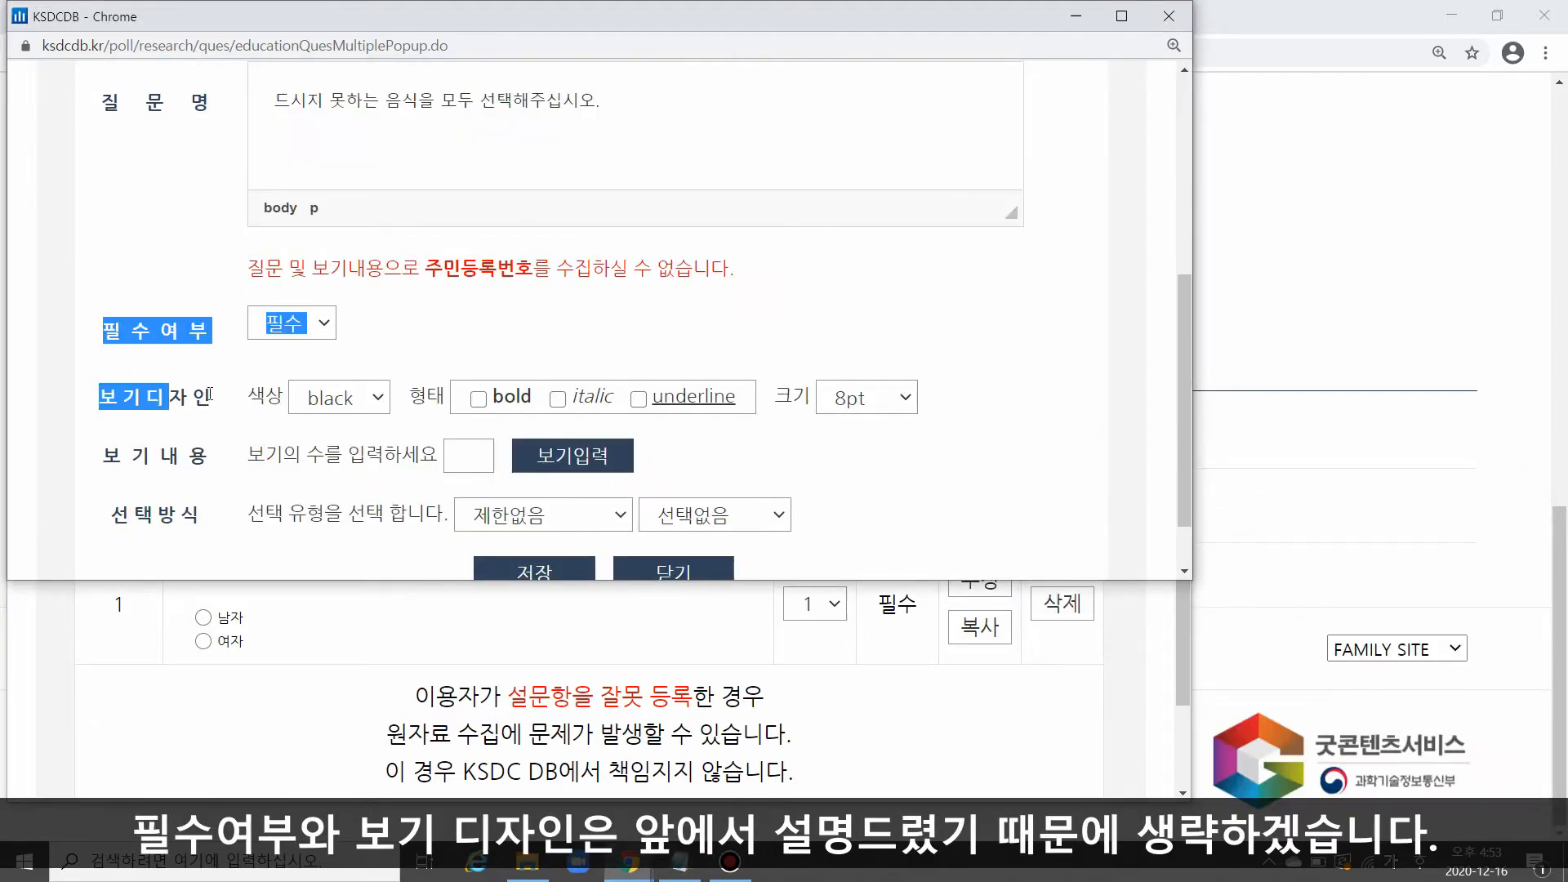
Step: Set the number of answer options to 4 and generate the option fields for the multiple-choice question
drag(211, 402, 226, 407)
click(238, 422)
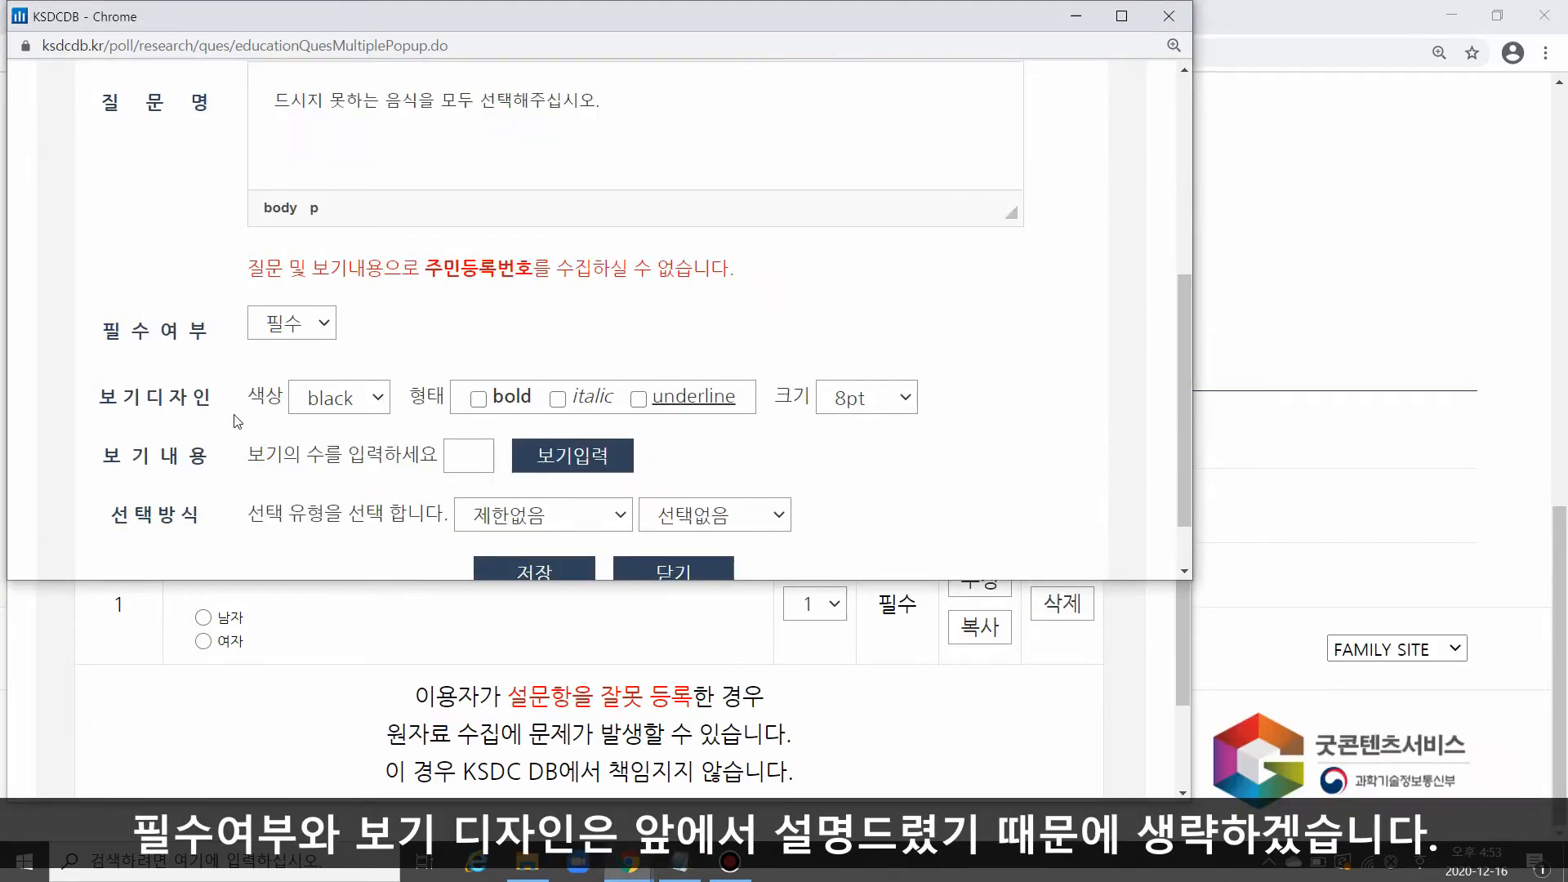
scroll(237, 422, down, 1)
click(474, 379)
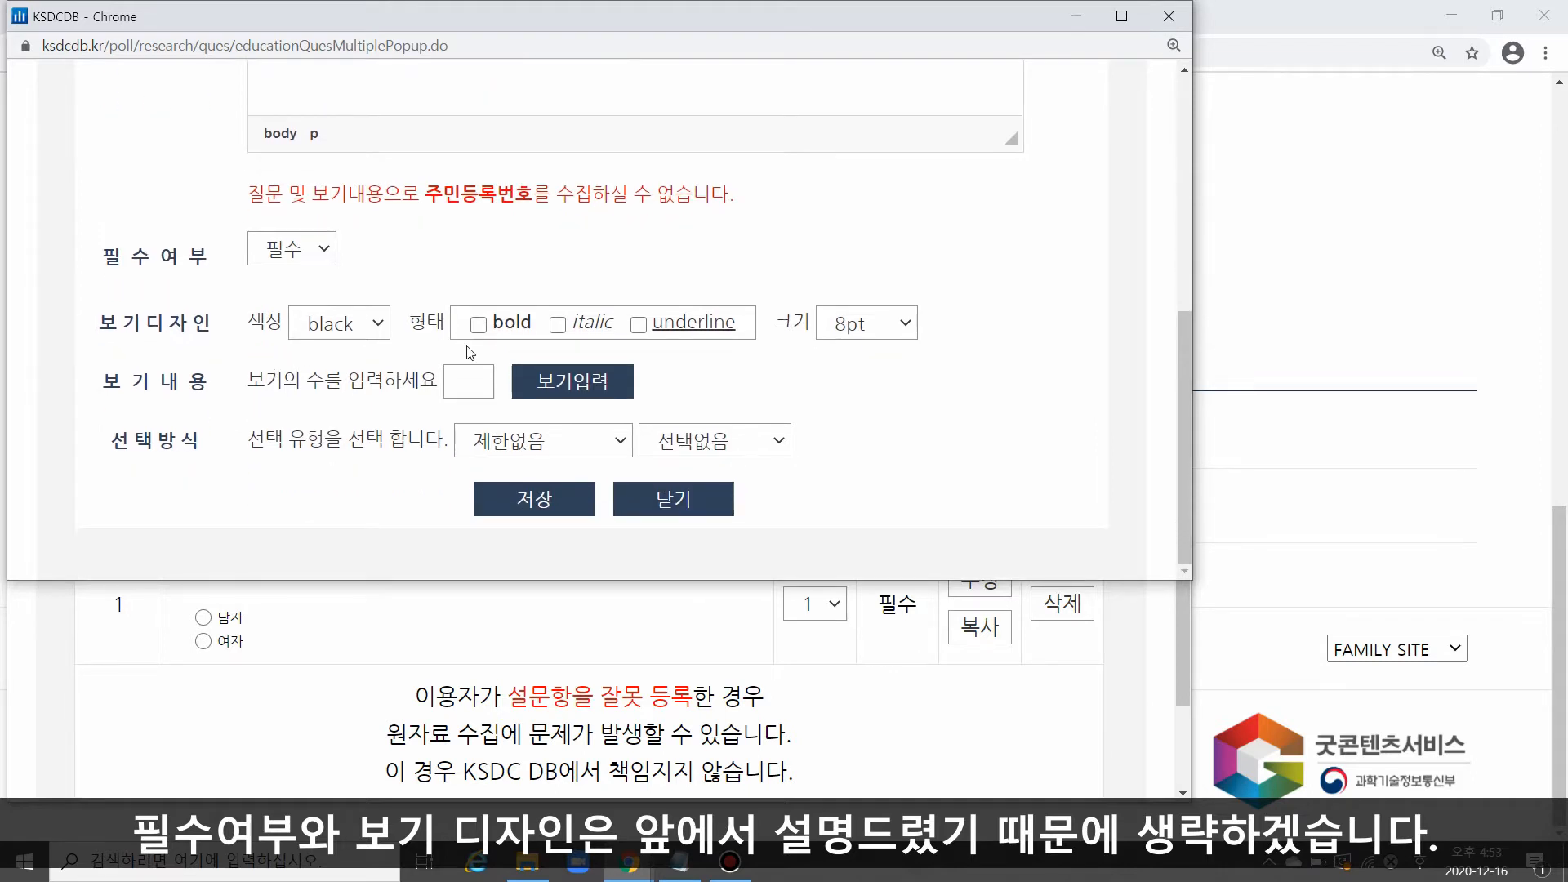
text(4)
click(539, 380)
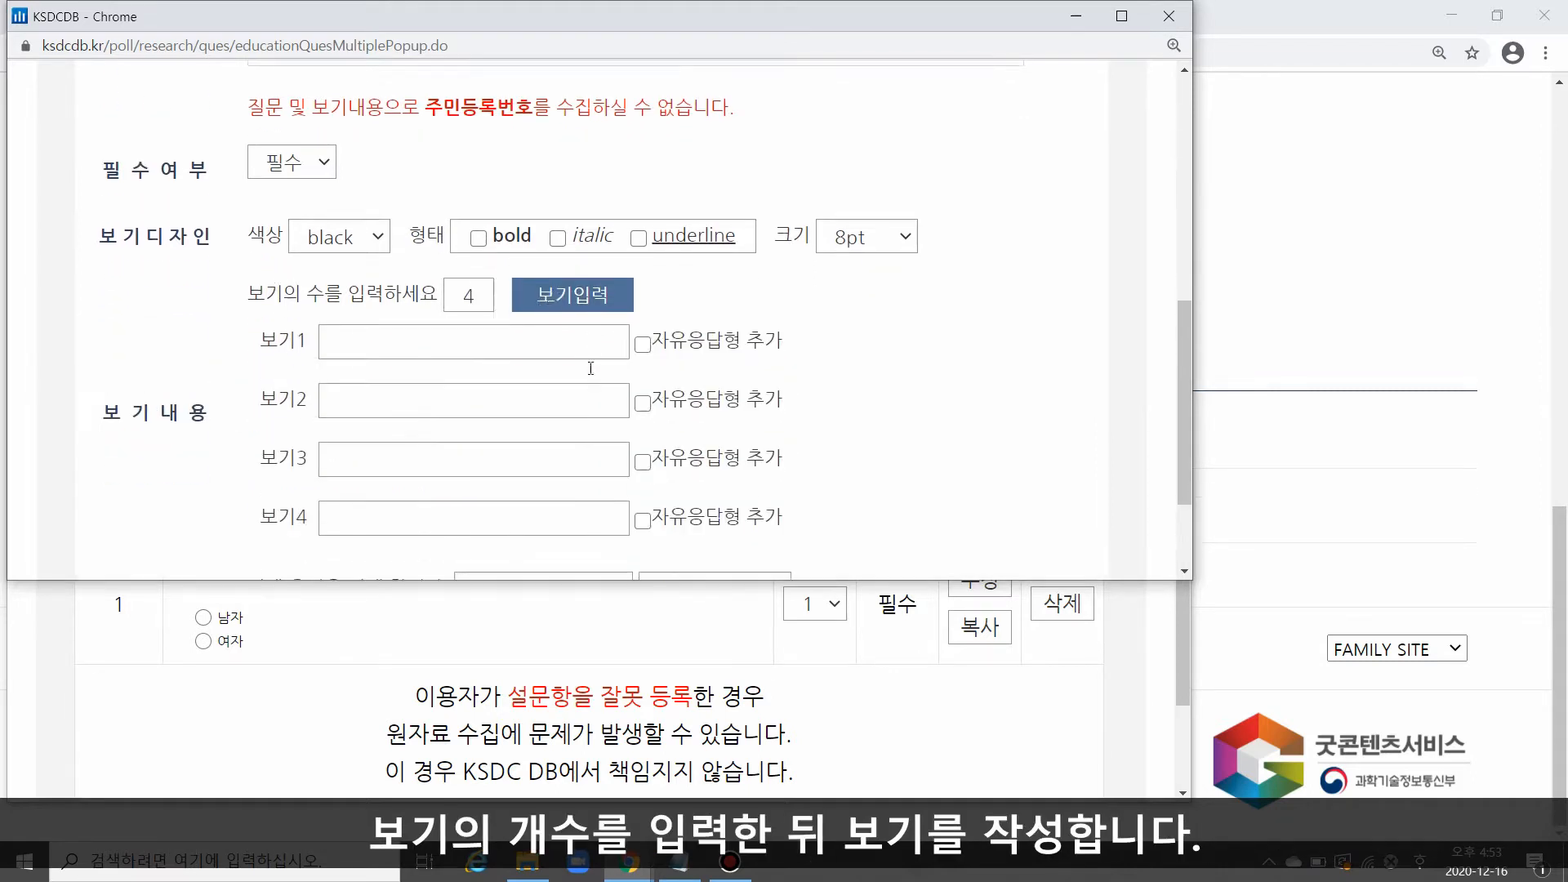
Step: Enter the answer options 육류, 해산물, 유제품 and 기타, and enable the free-text response (자유응답형 추가) for 기타
scroll(536, 234, down, 3)
click(537, 234)
text(육류)
key(Tab)
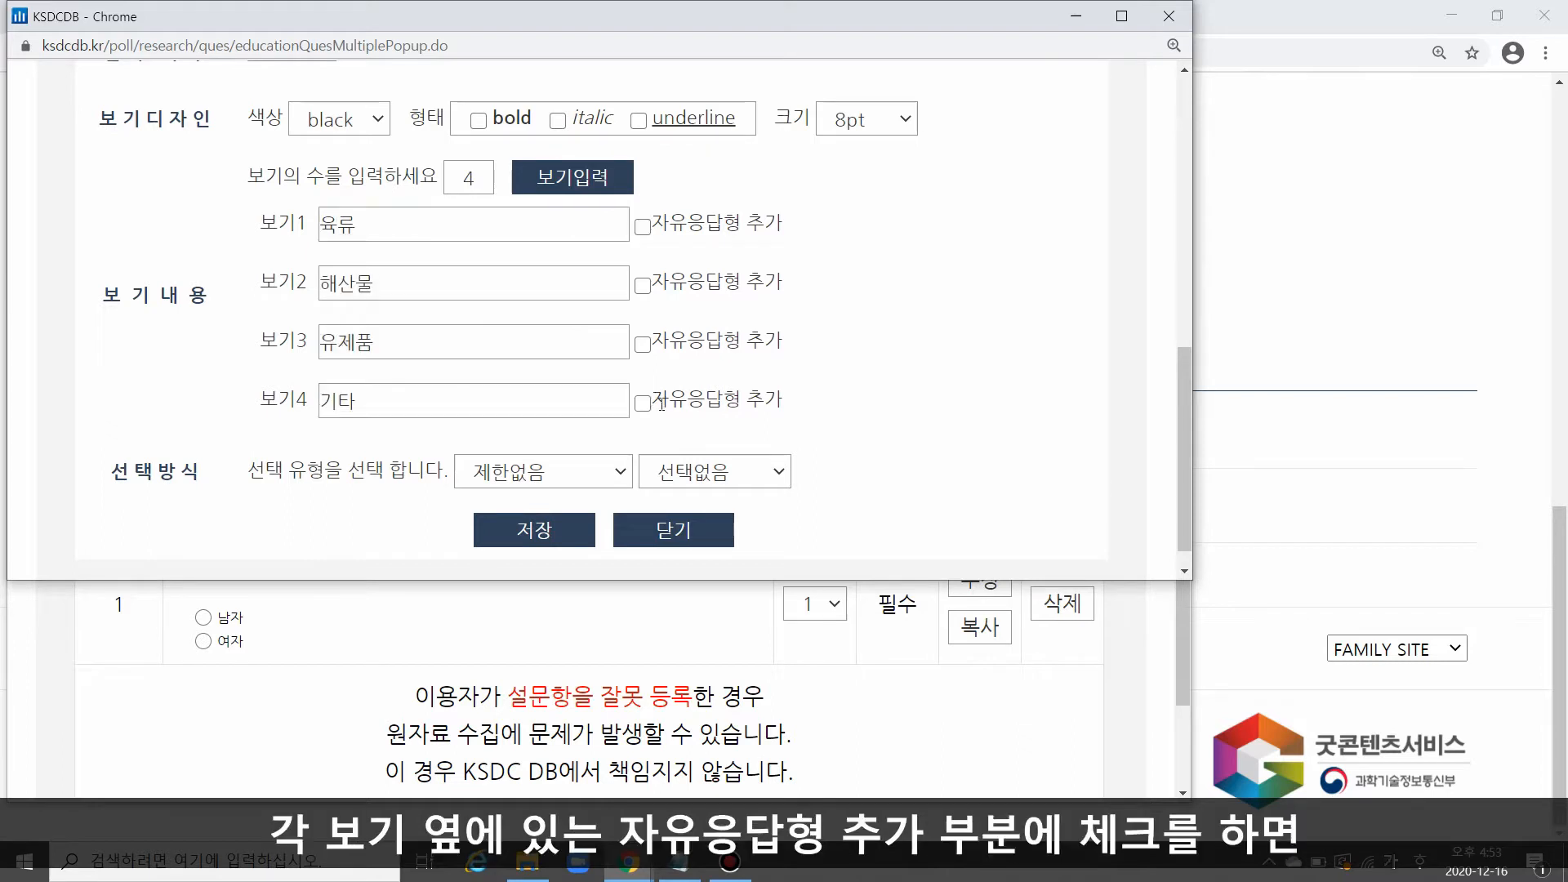
drag(651, 400, 790, 400)
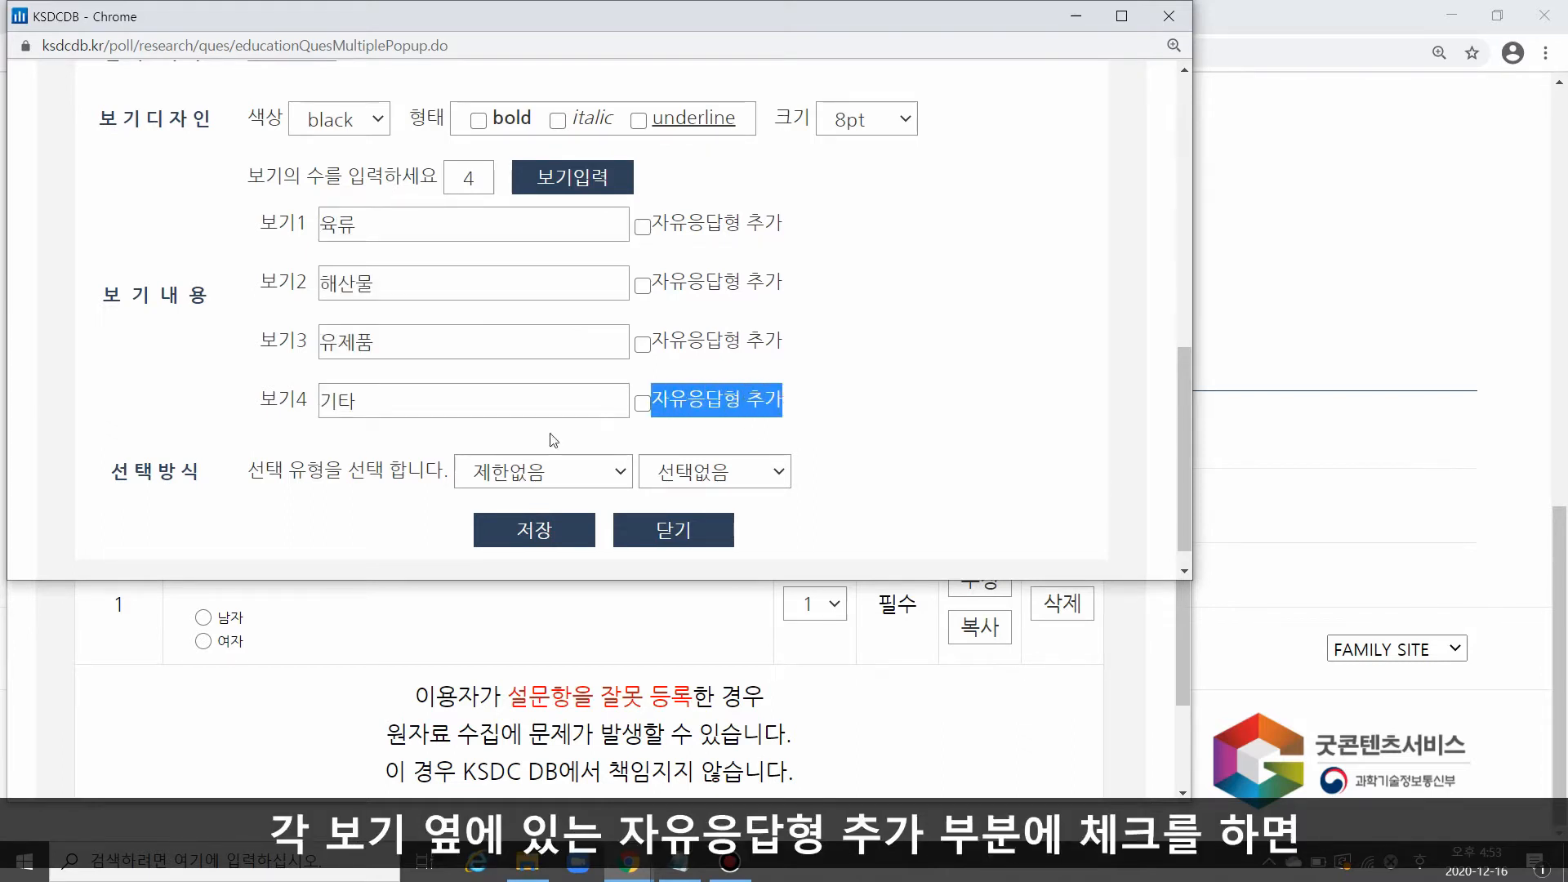
click(642, 404)
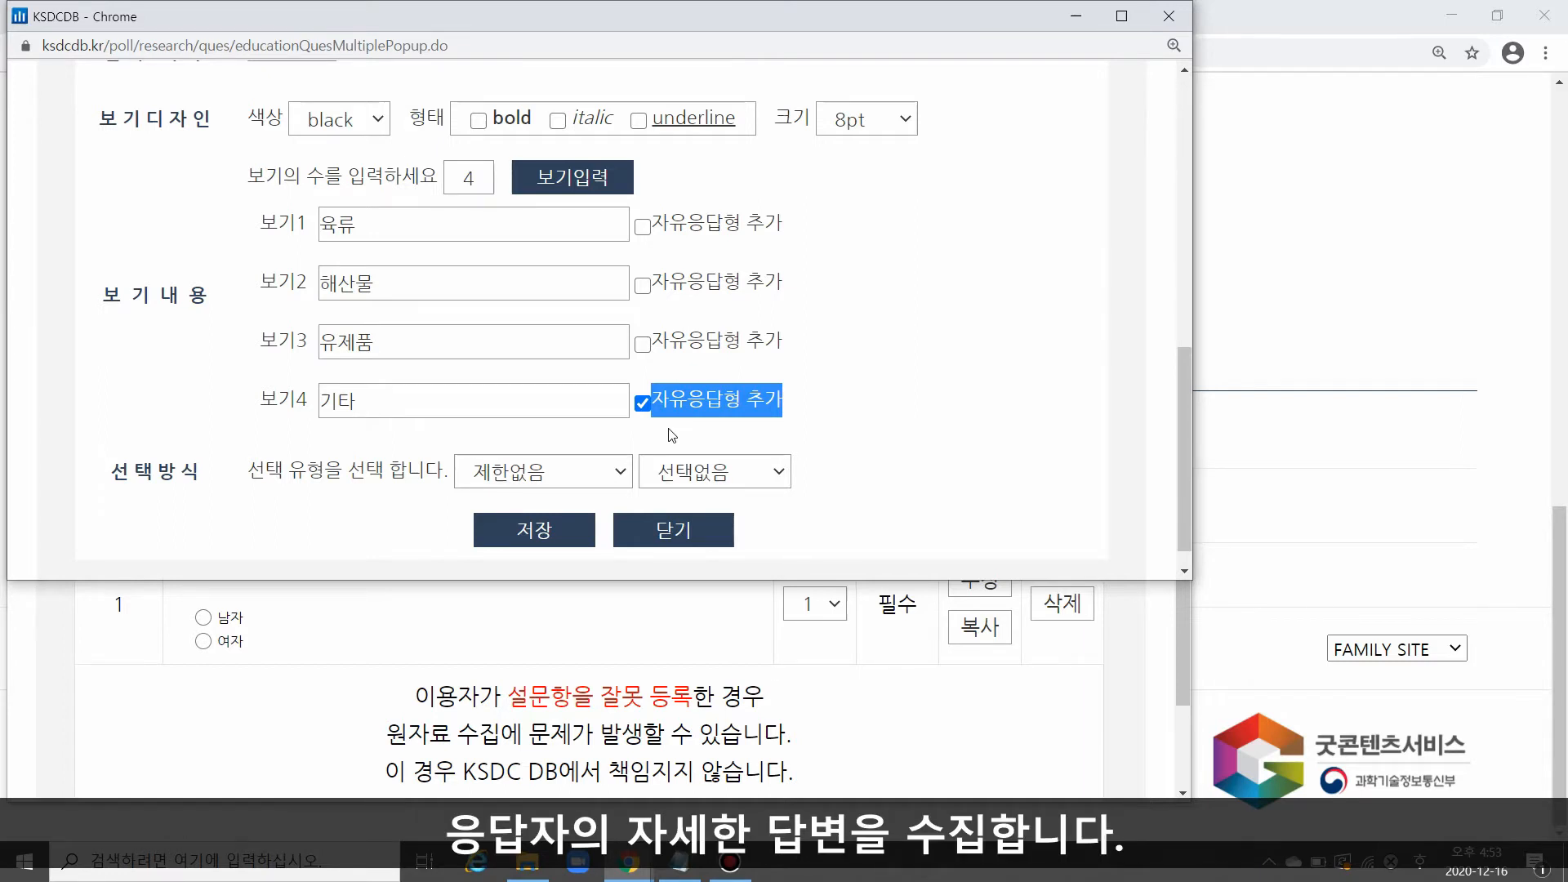
Step: Keep the selection type at 제한없음 and 선택없음, save the multiple-choice question and check it in the question list
drag(248, 472, 324, 471)
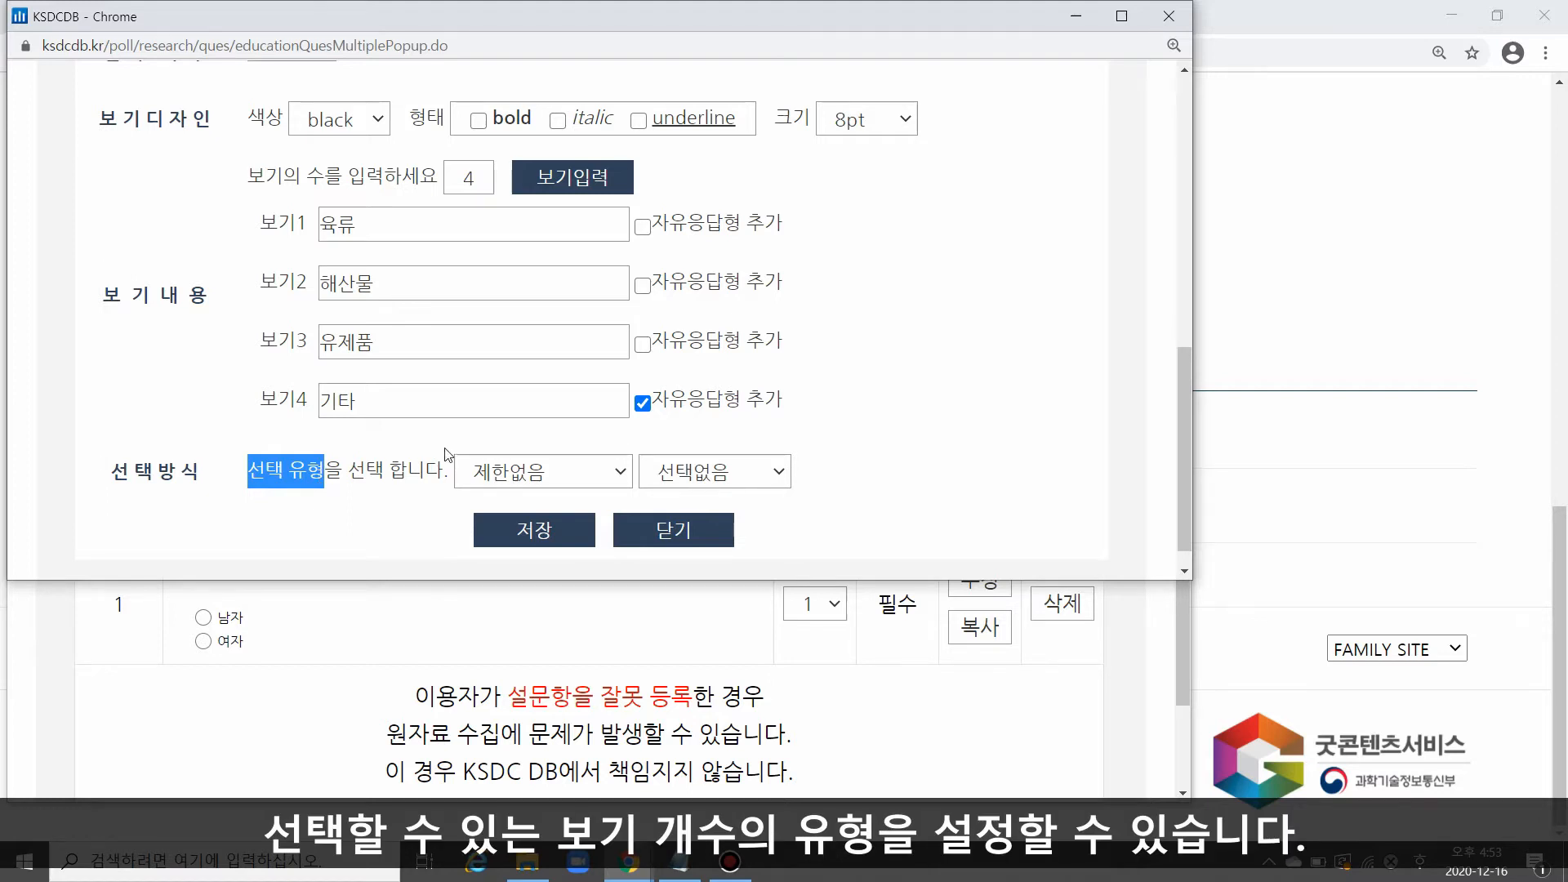
scroll(523, 454, down, 1)
click(579, 445)
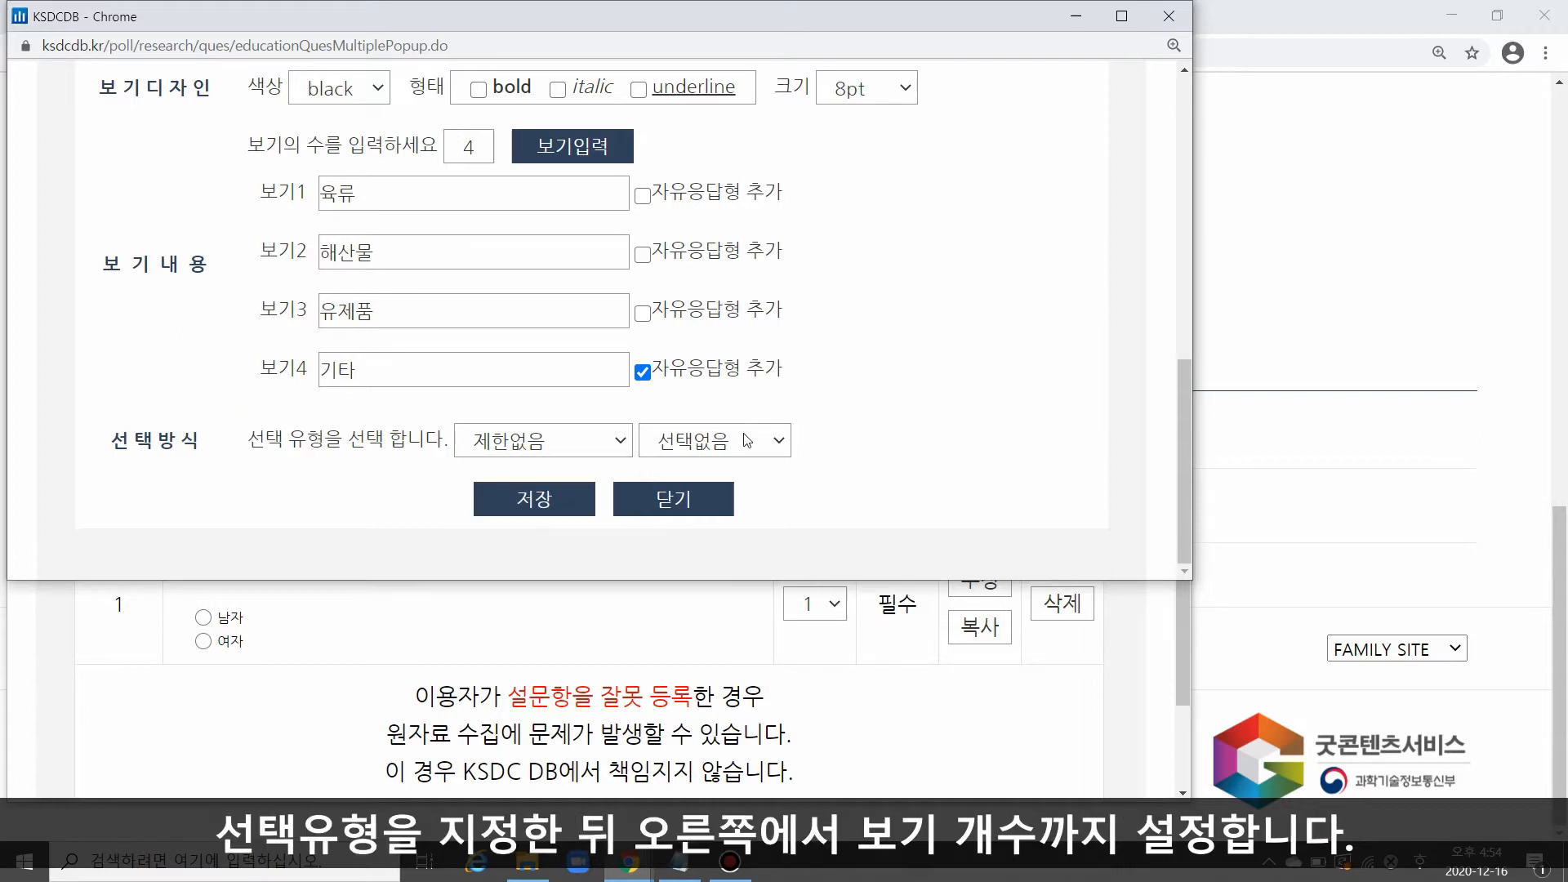
click(747, 440)
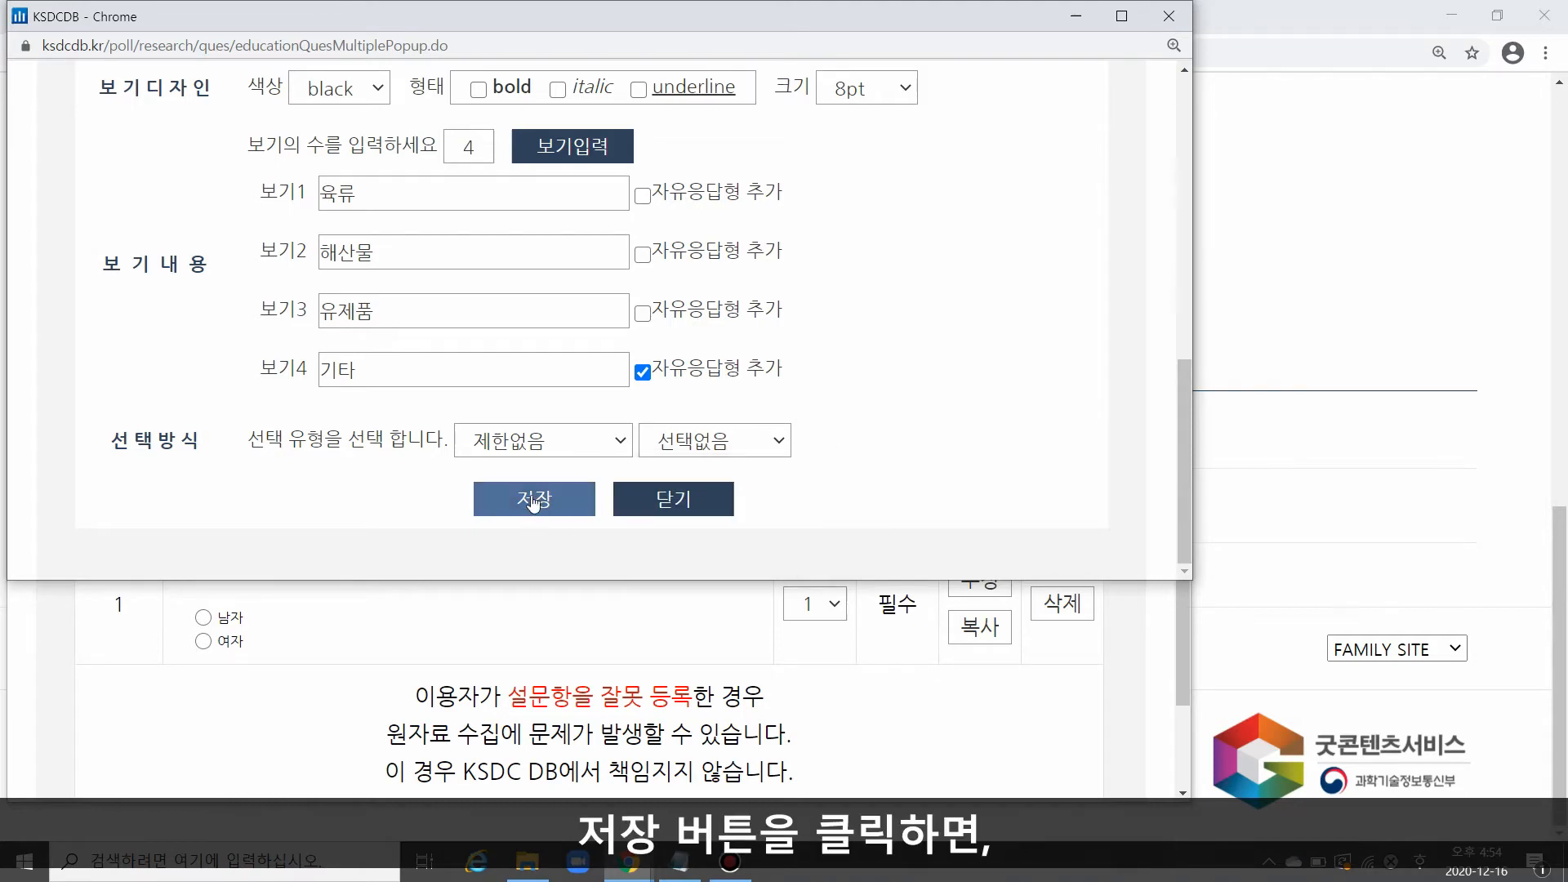
click(534, 499)
drag(201, 438, 286, 500)
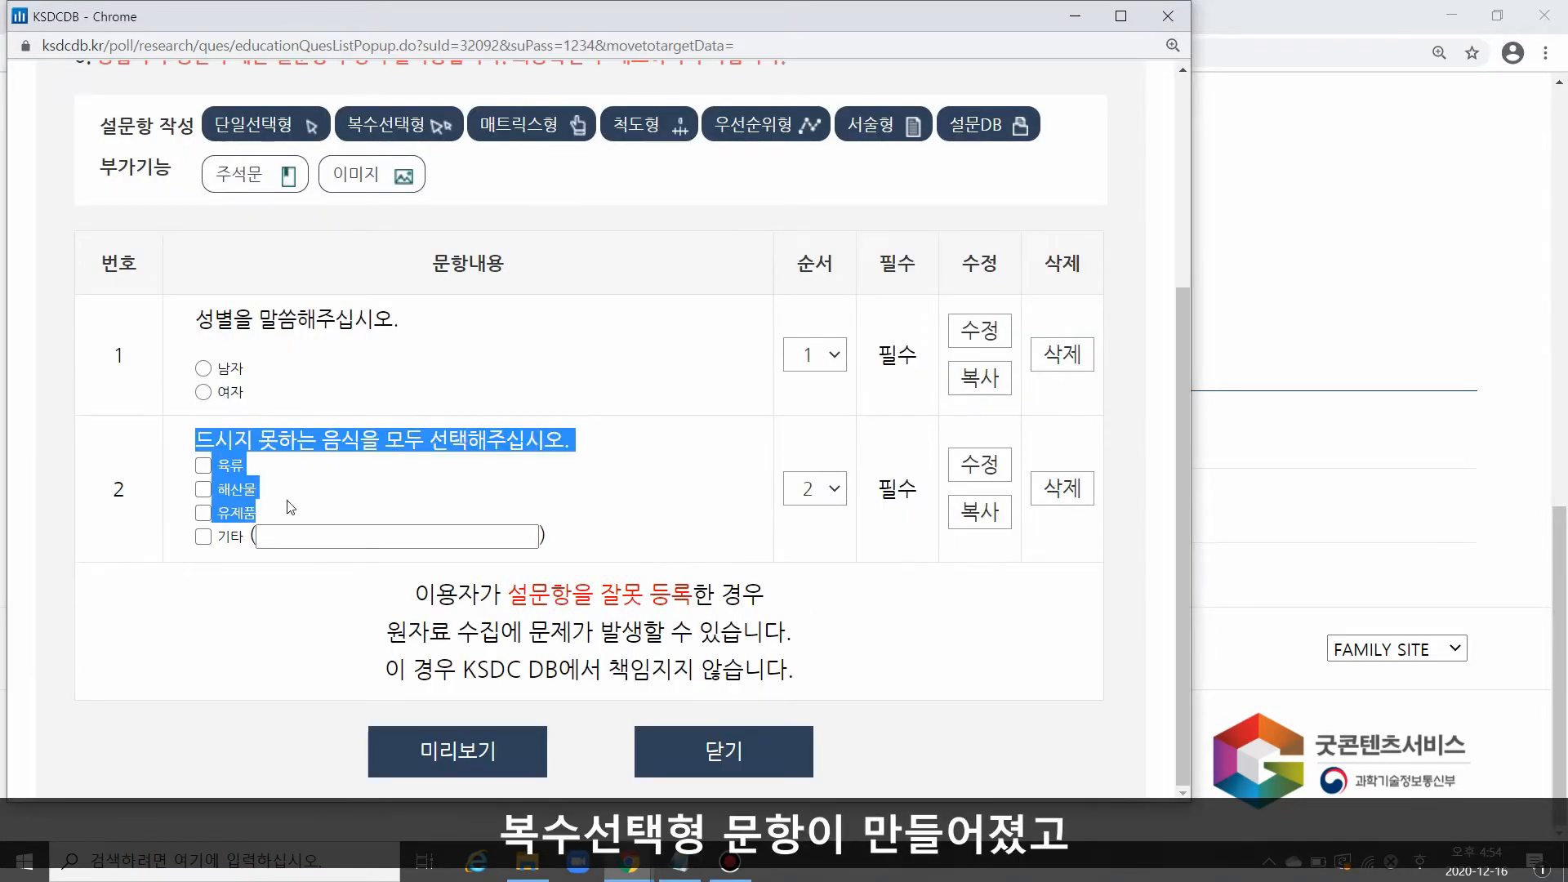
drag(218, 538, 244, 541)
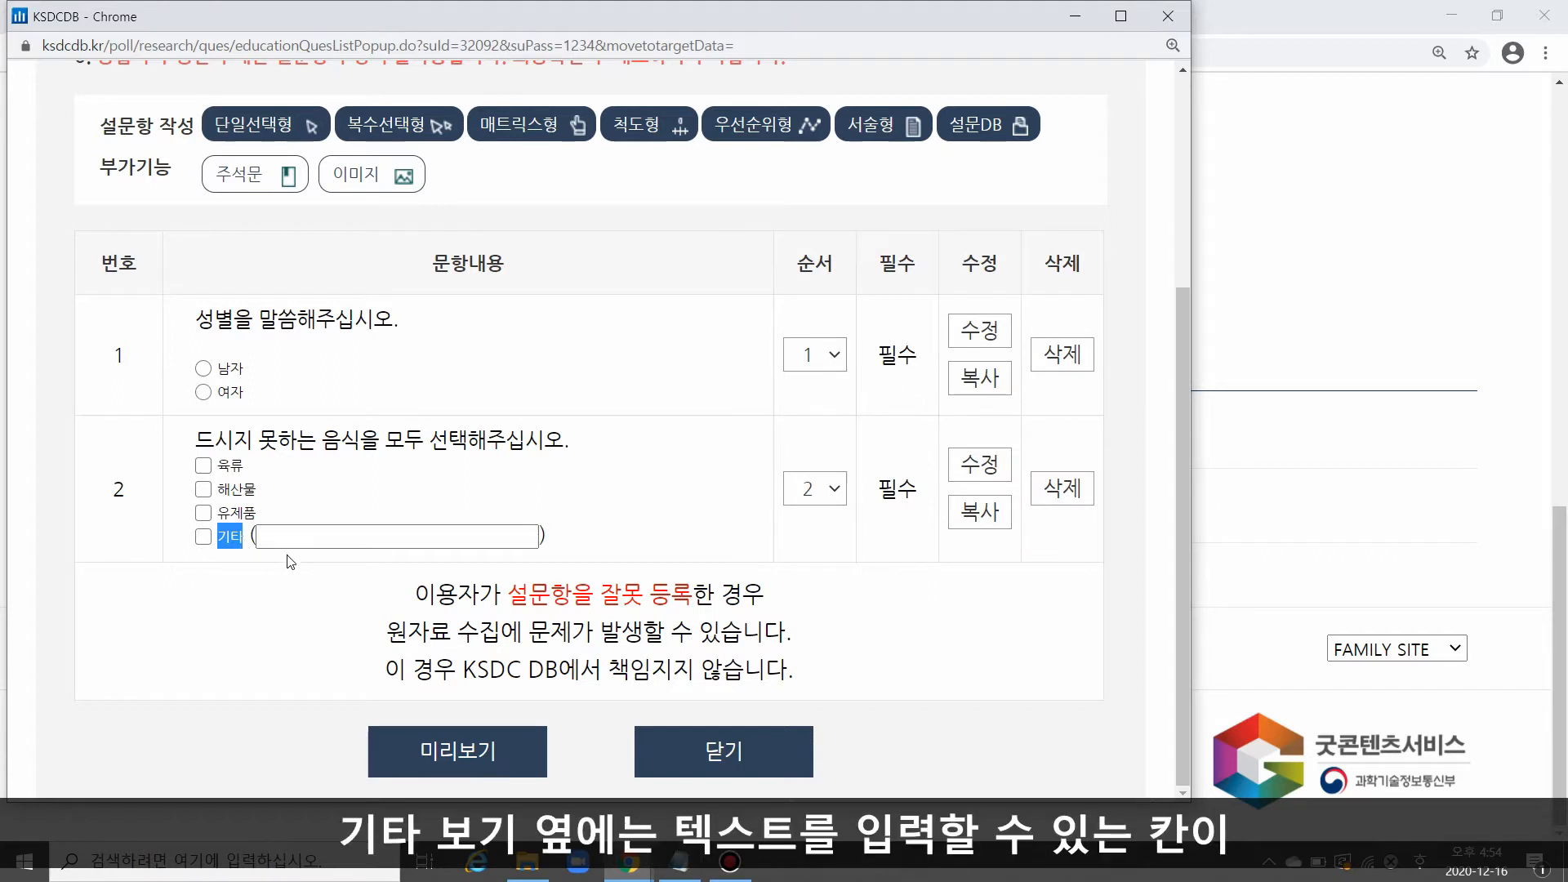
click(419, 522)
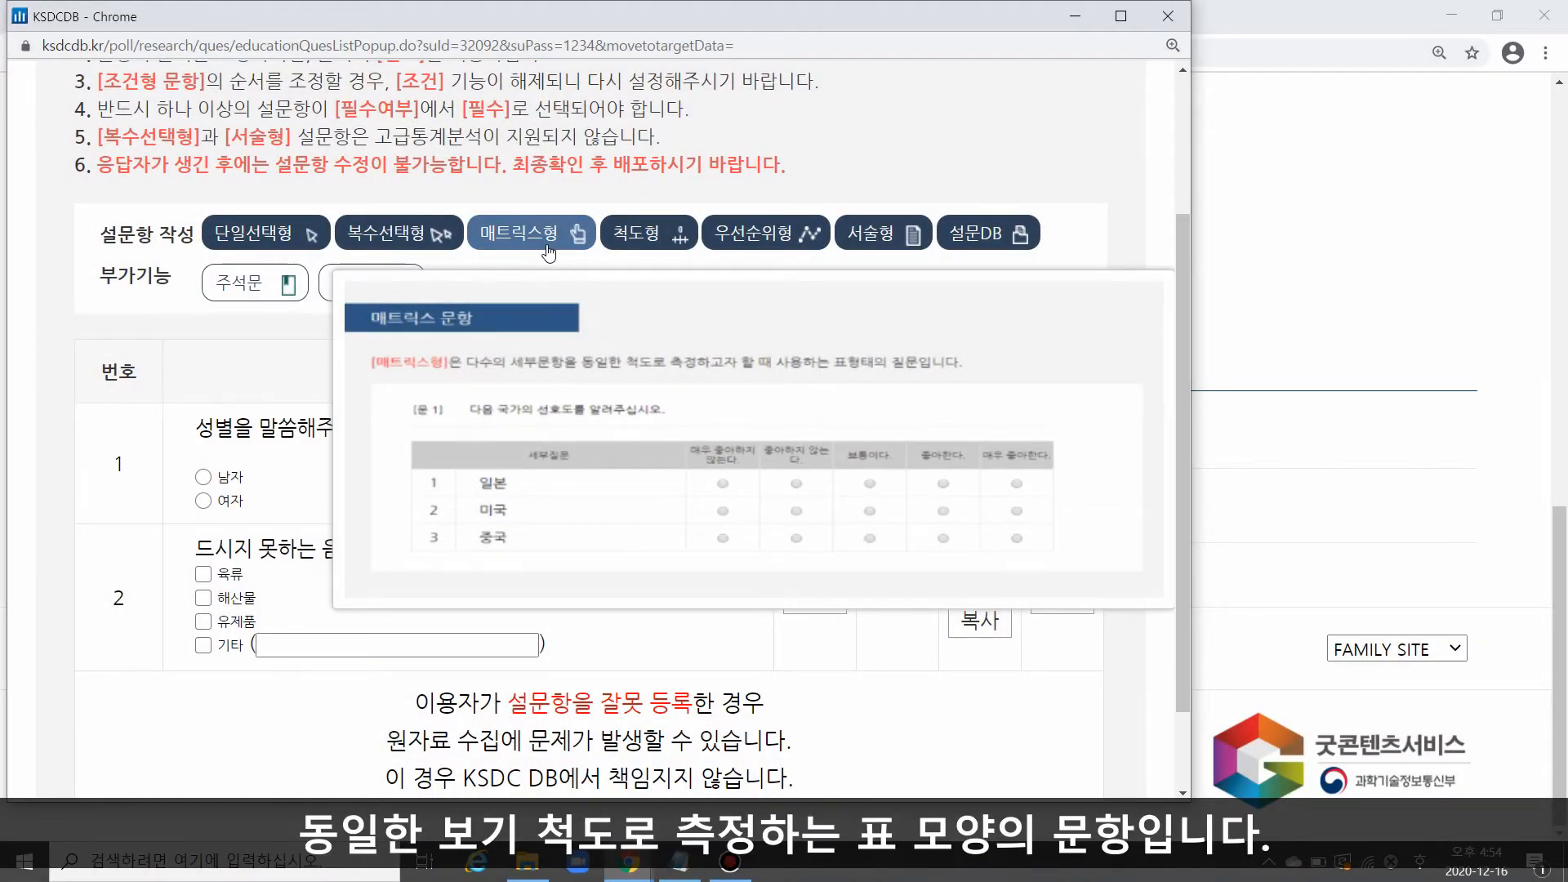
Step: Start a matrix question (매트릭스형) with the text "각 음식에 대한 선호도를 말씀해주십시오." from the memo, keeping 필수 and the default option design
click(549, 254)
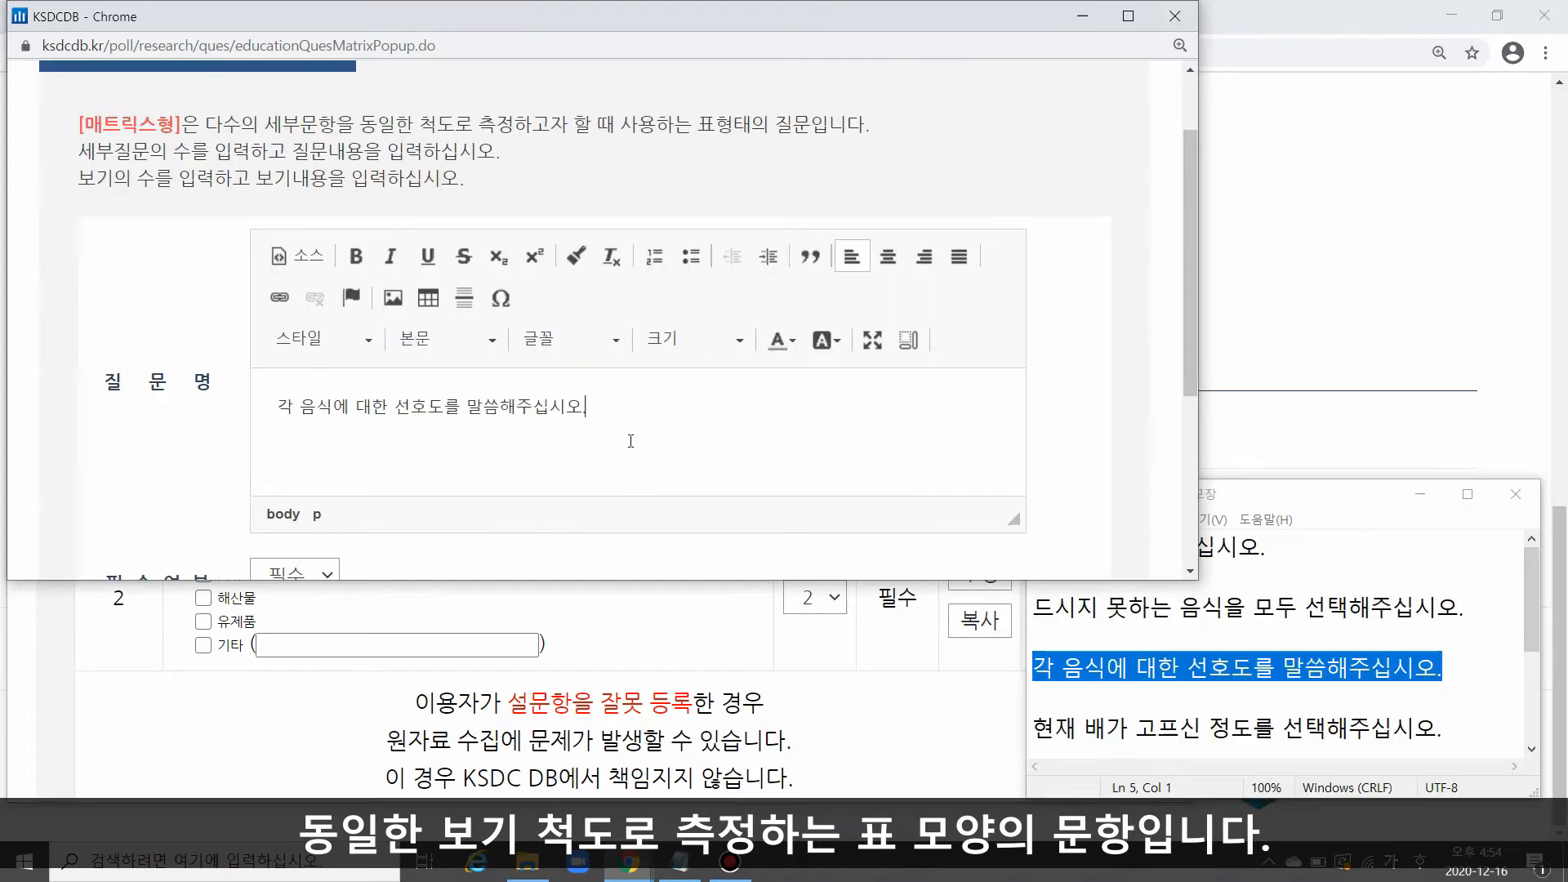
click(1420, 494)
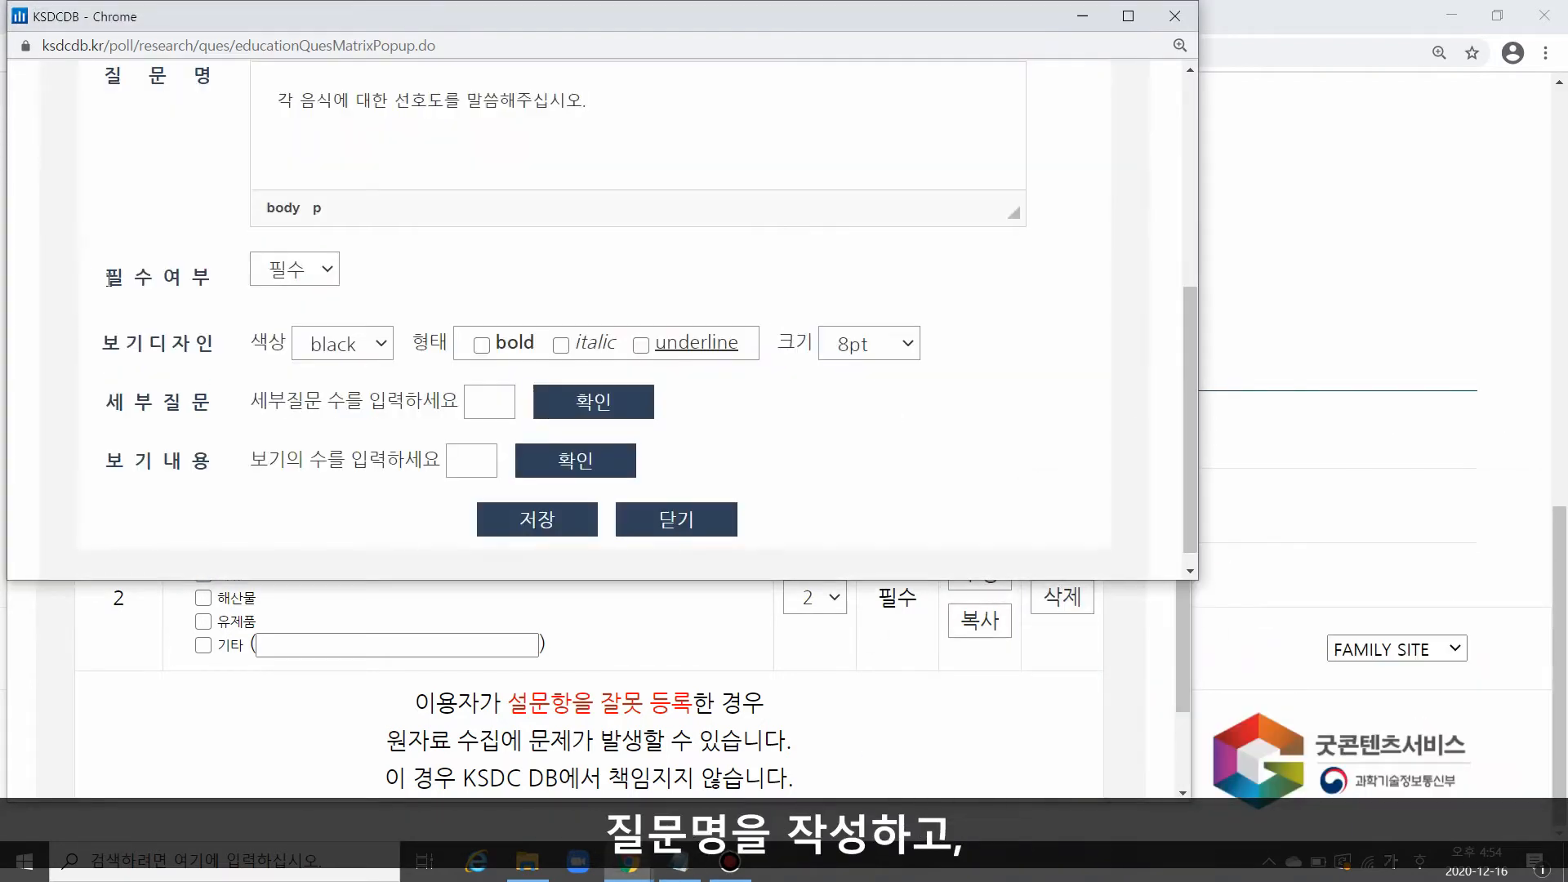
drag(110, 280, 211, 344)
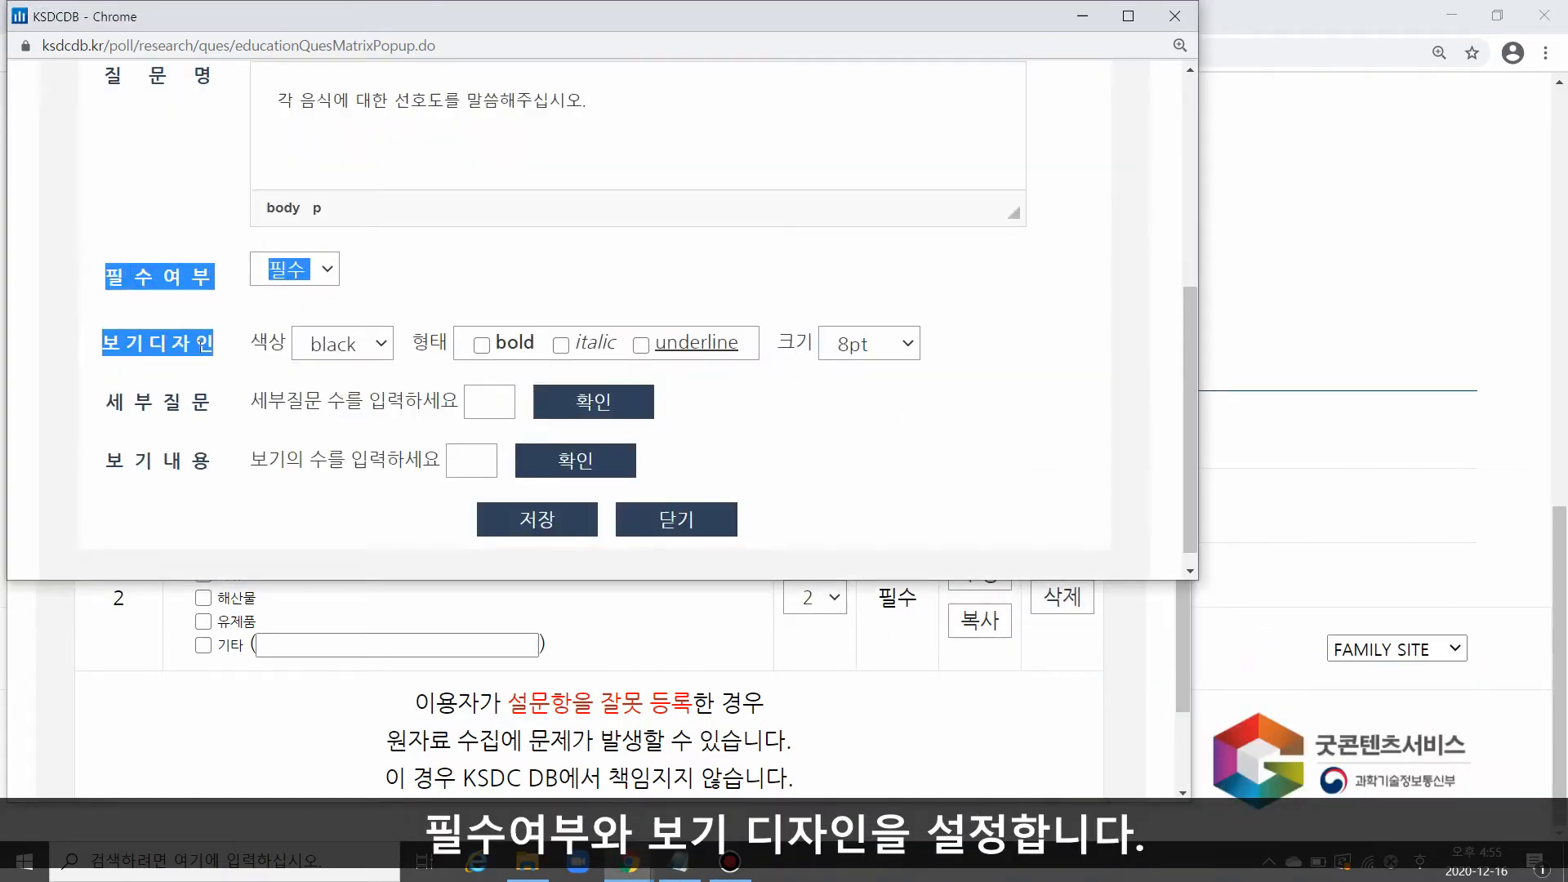
click(221, 392)
drag(104, 421, 121, 472)
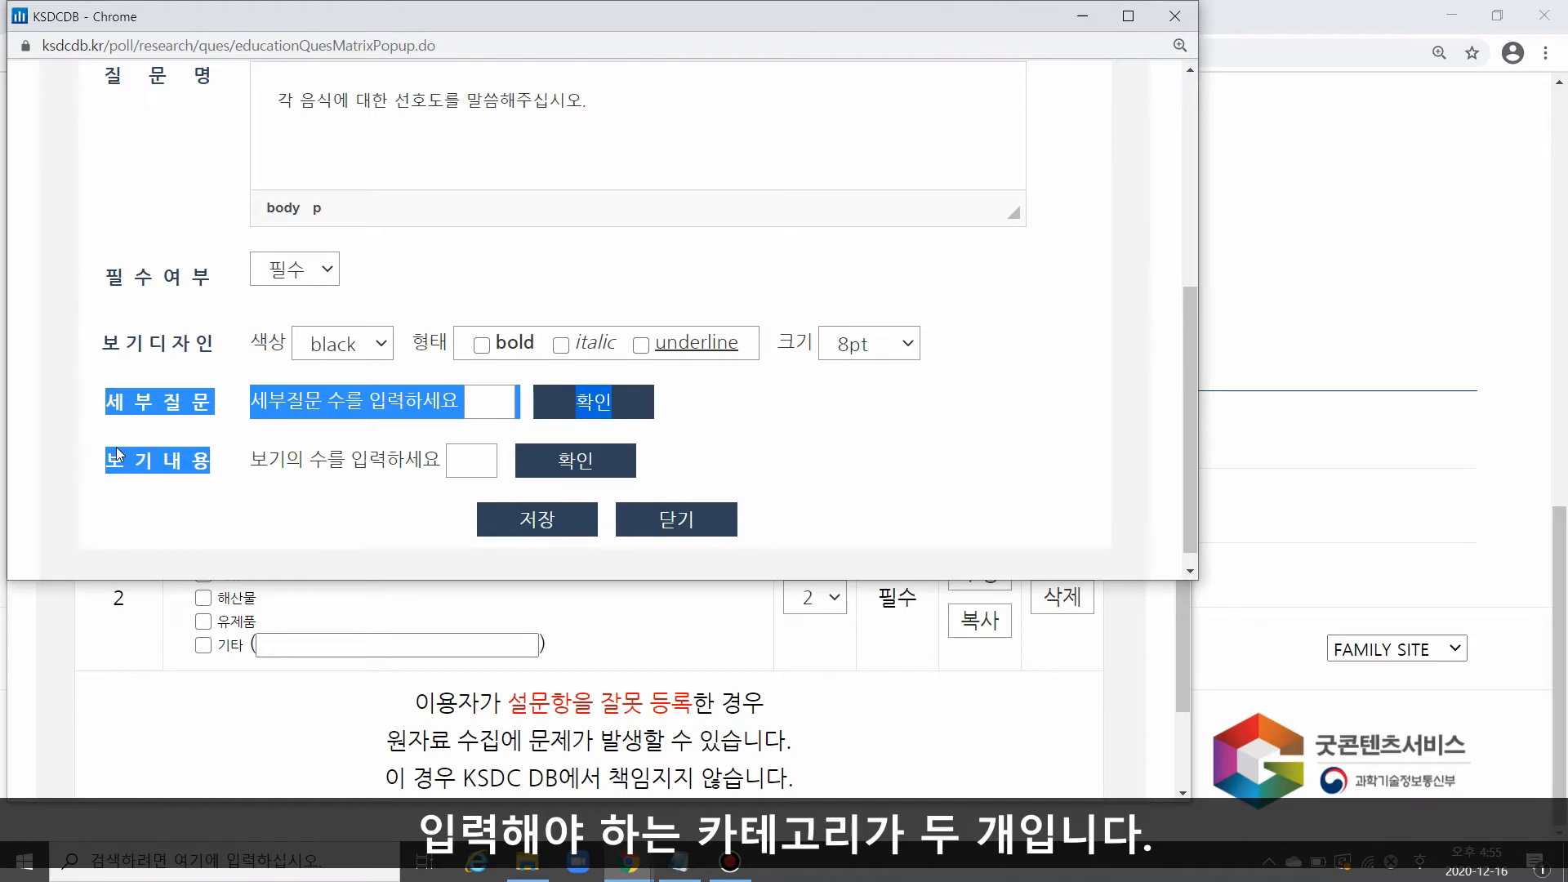
Step: Set the matrix question's number of sub-questions to 3 and enter 한식, 중식 and 일식
double_click(301, 403)
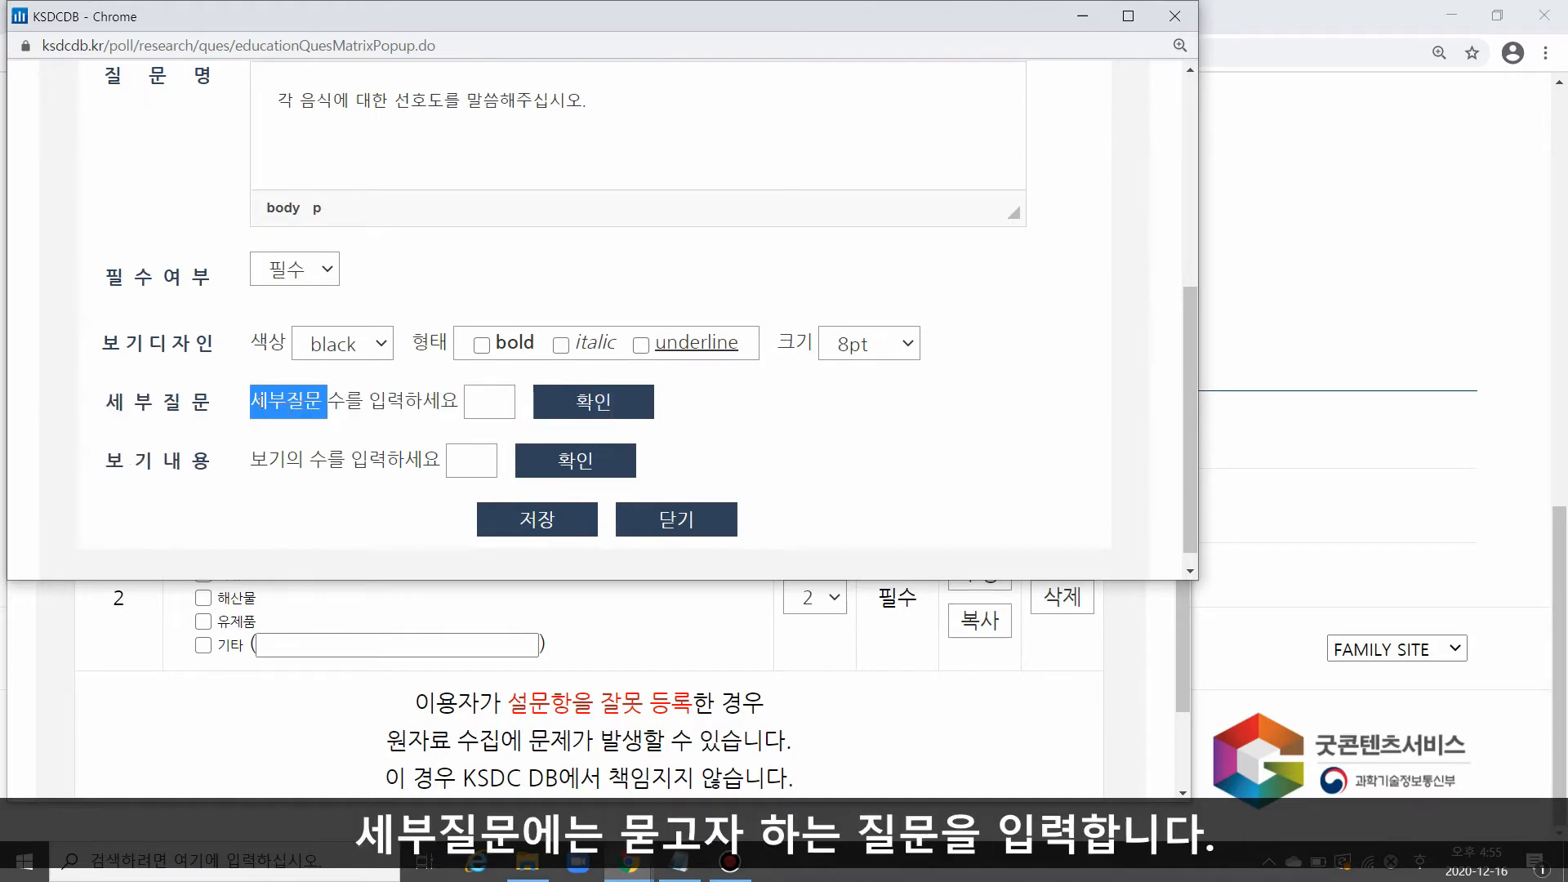
click(481, 402)
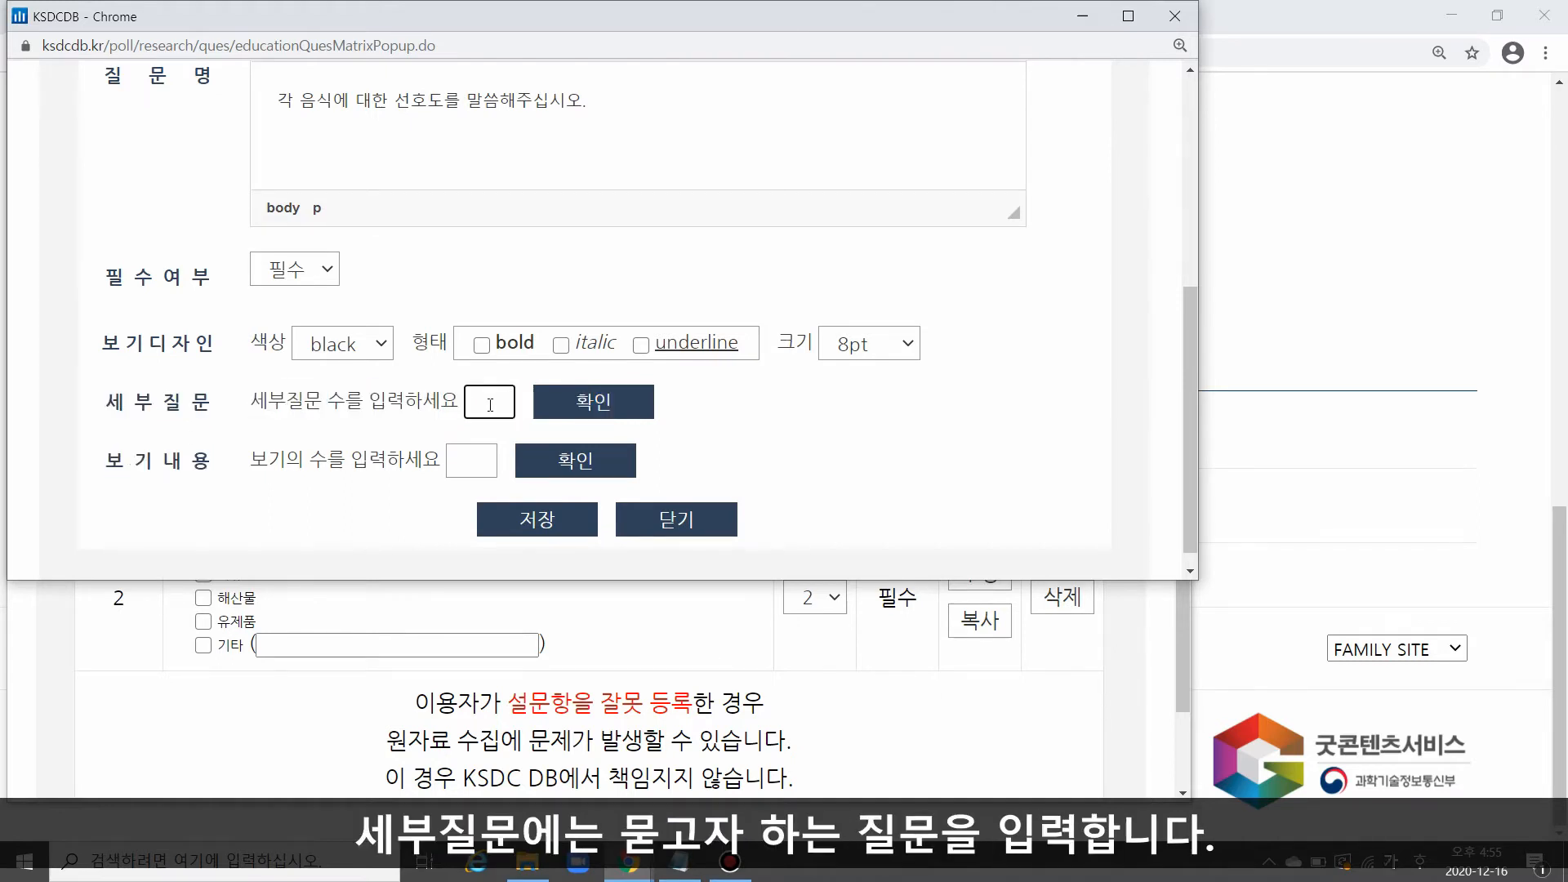
text(3)
click(604, 404)
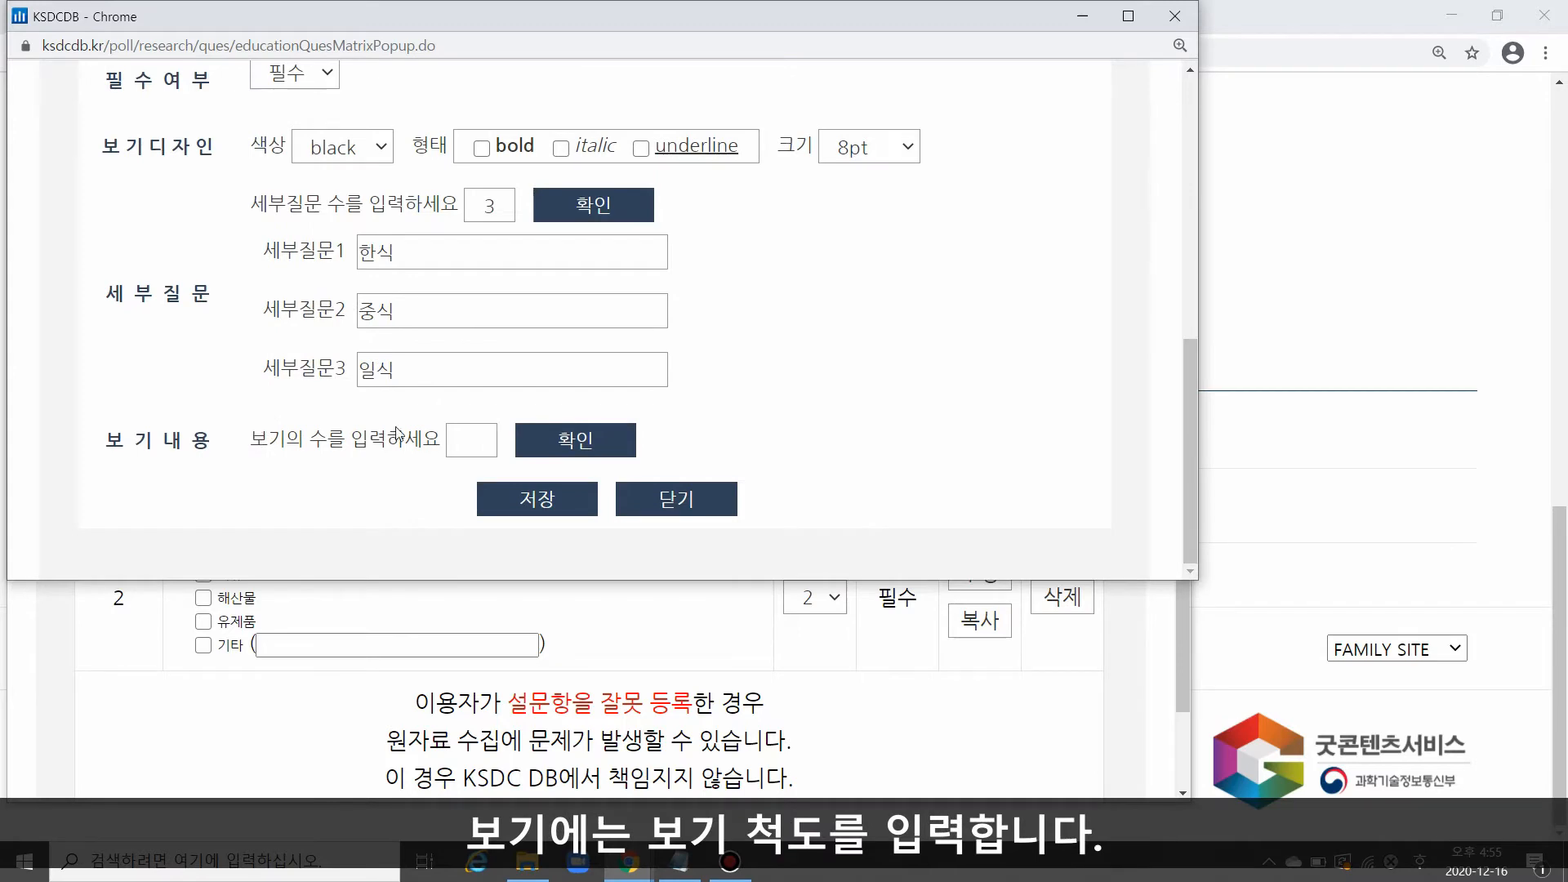
Step: Generate 3 answer options for the matrix question, enter 싫어한다, 보통 and 좋아한다, and save the question
click(463, 447)
text(3)
click(519, 441)
scroll(515, 324, down, 2)
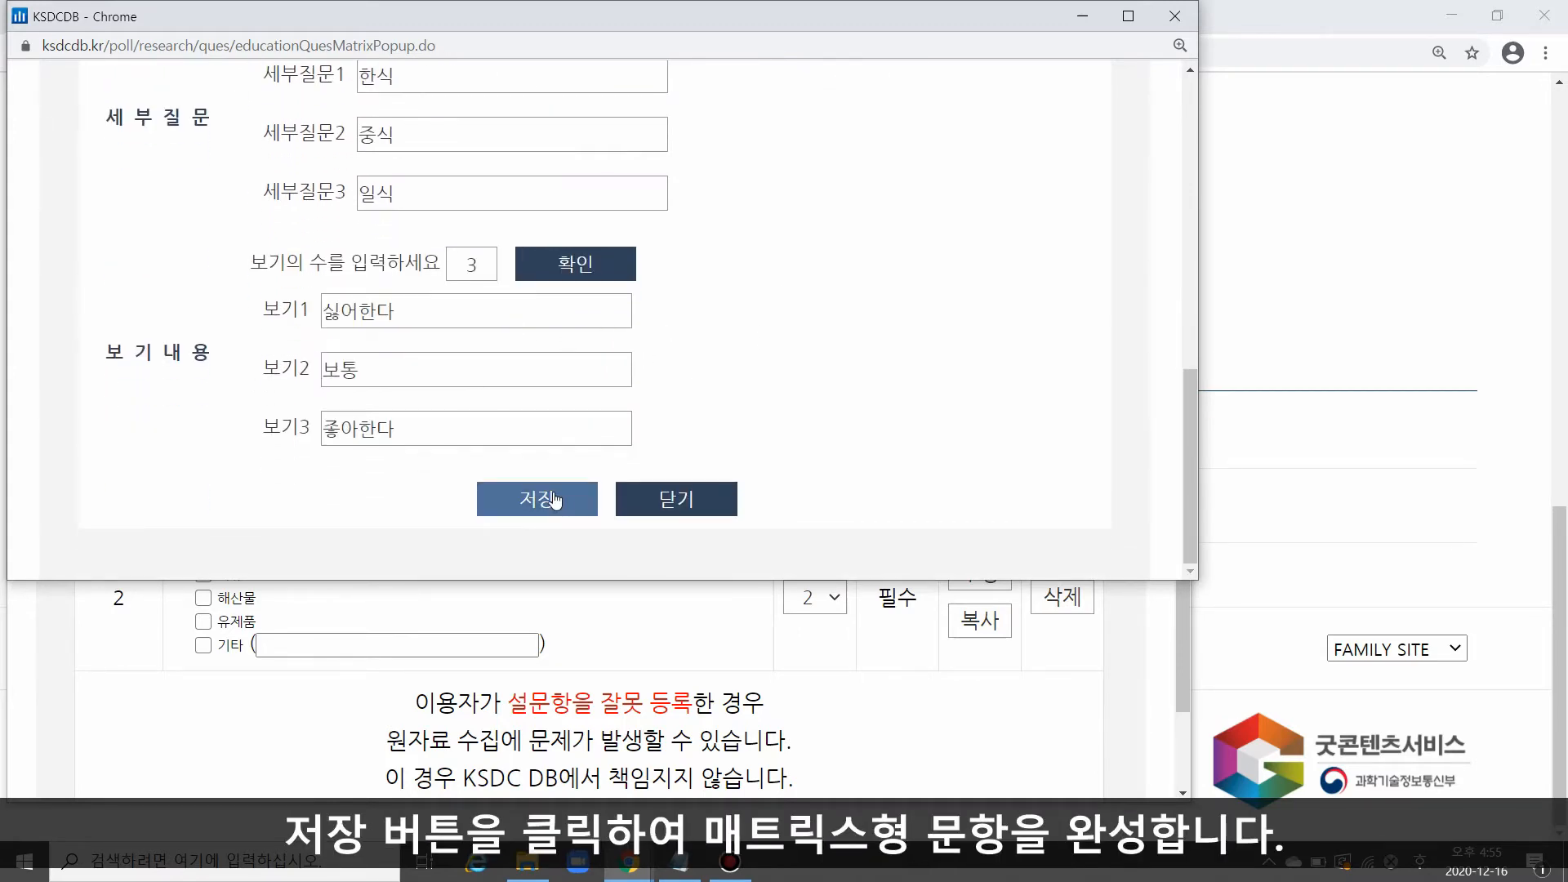
click(554, 499)
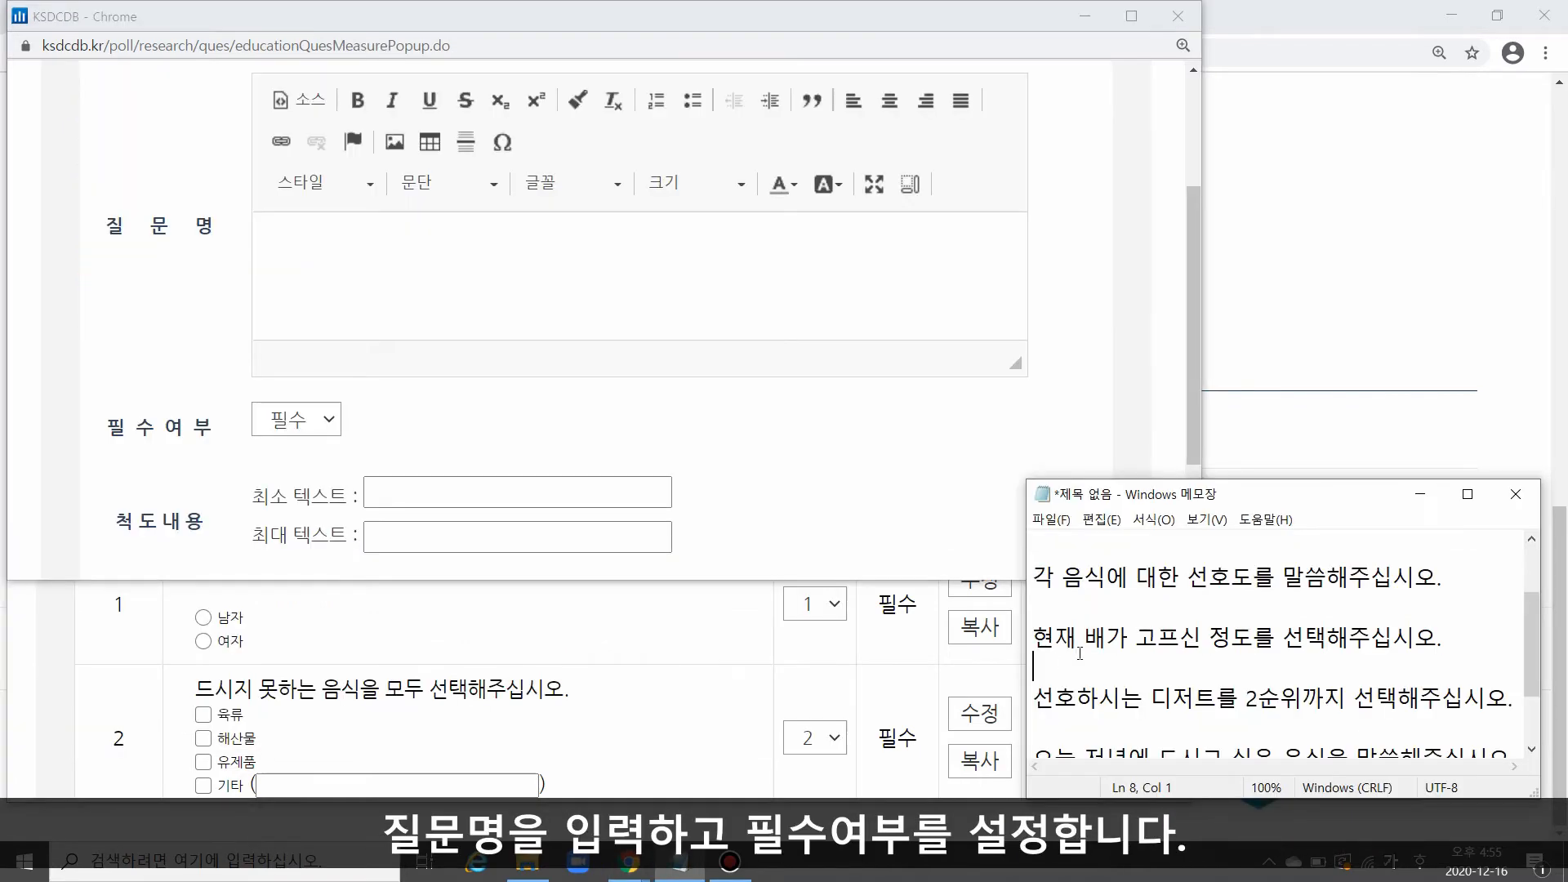
Step: Start a scale question (척도형) with the memo text "현재 배가 고프신 정도를 선택해주십시오.", setting 최소 텍스트 to 배가 고프다 and 최대 텍스트 to 배가 부르다
drag(1442, 636, 1033, 636)
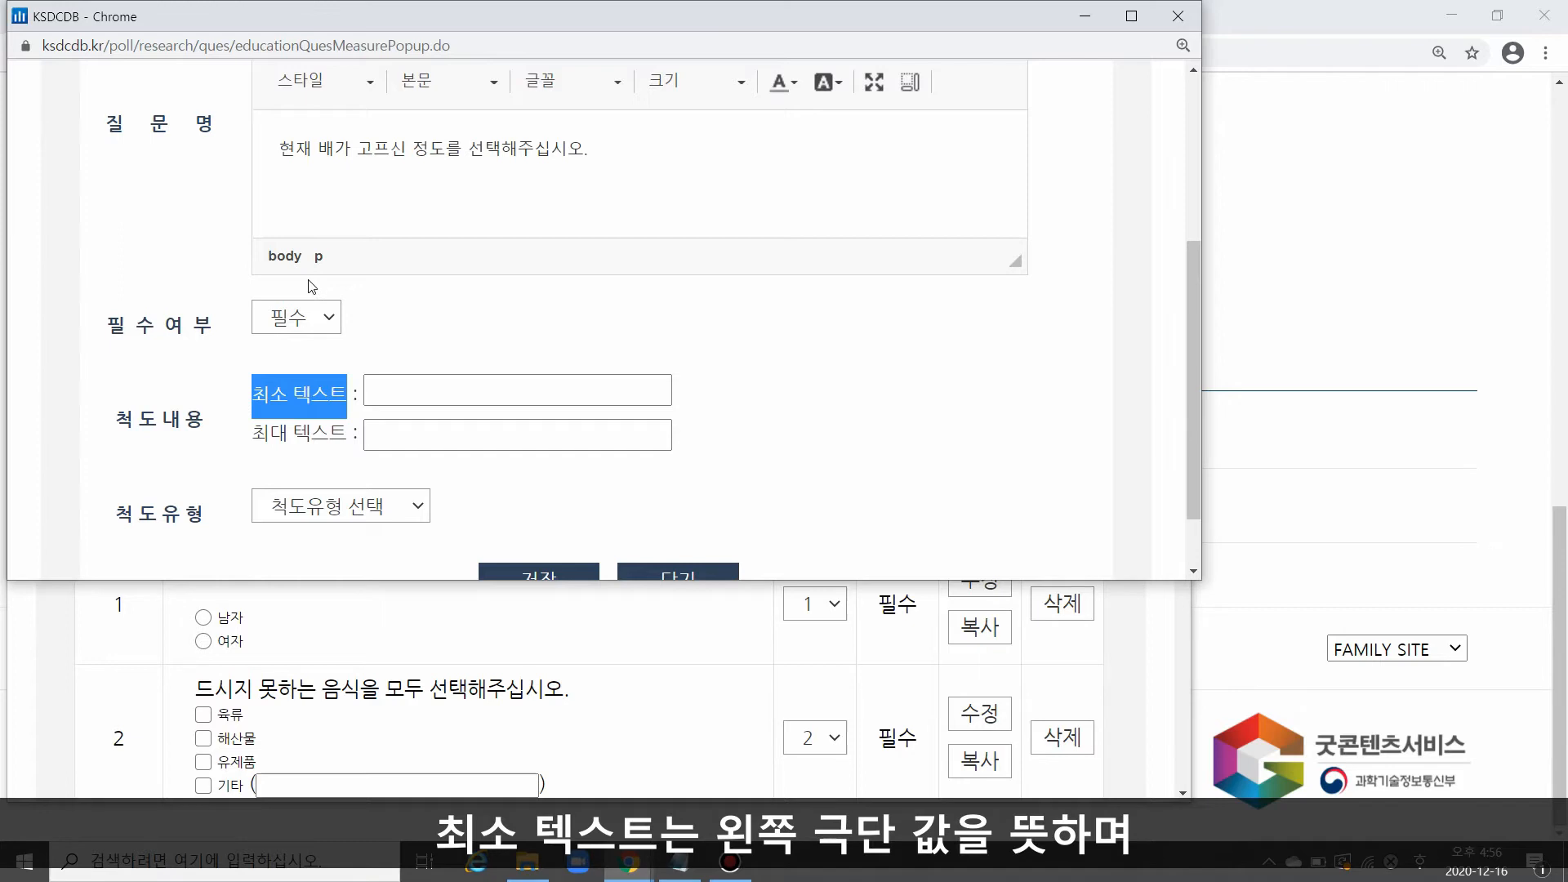
drag(251, 433, 348, 449)
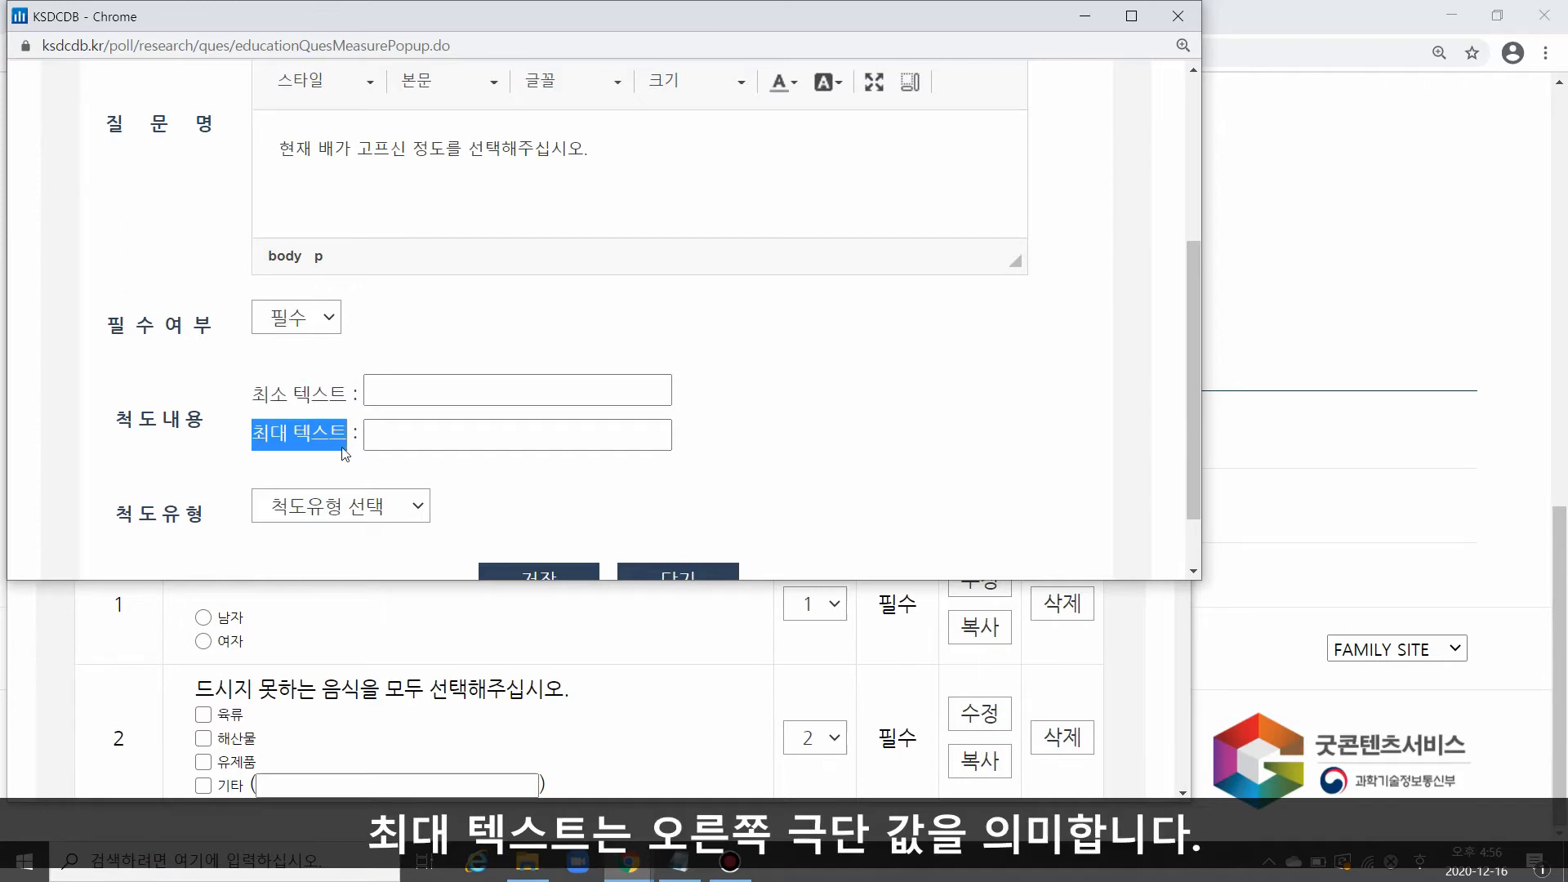
click(462, 390)
text(배가 고프다)
key(Tab)
text(배가 부르다)
Step: Set the scale question's type (척도유형) to 5 척도형 and save the question
click(402, 507)
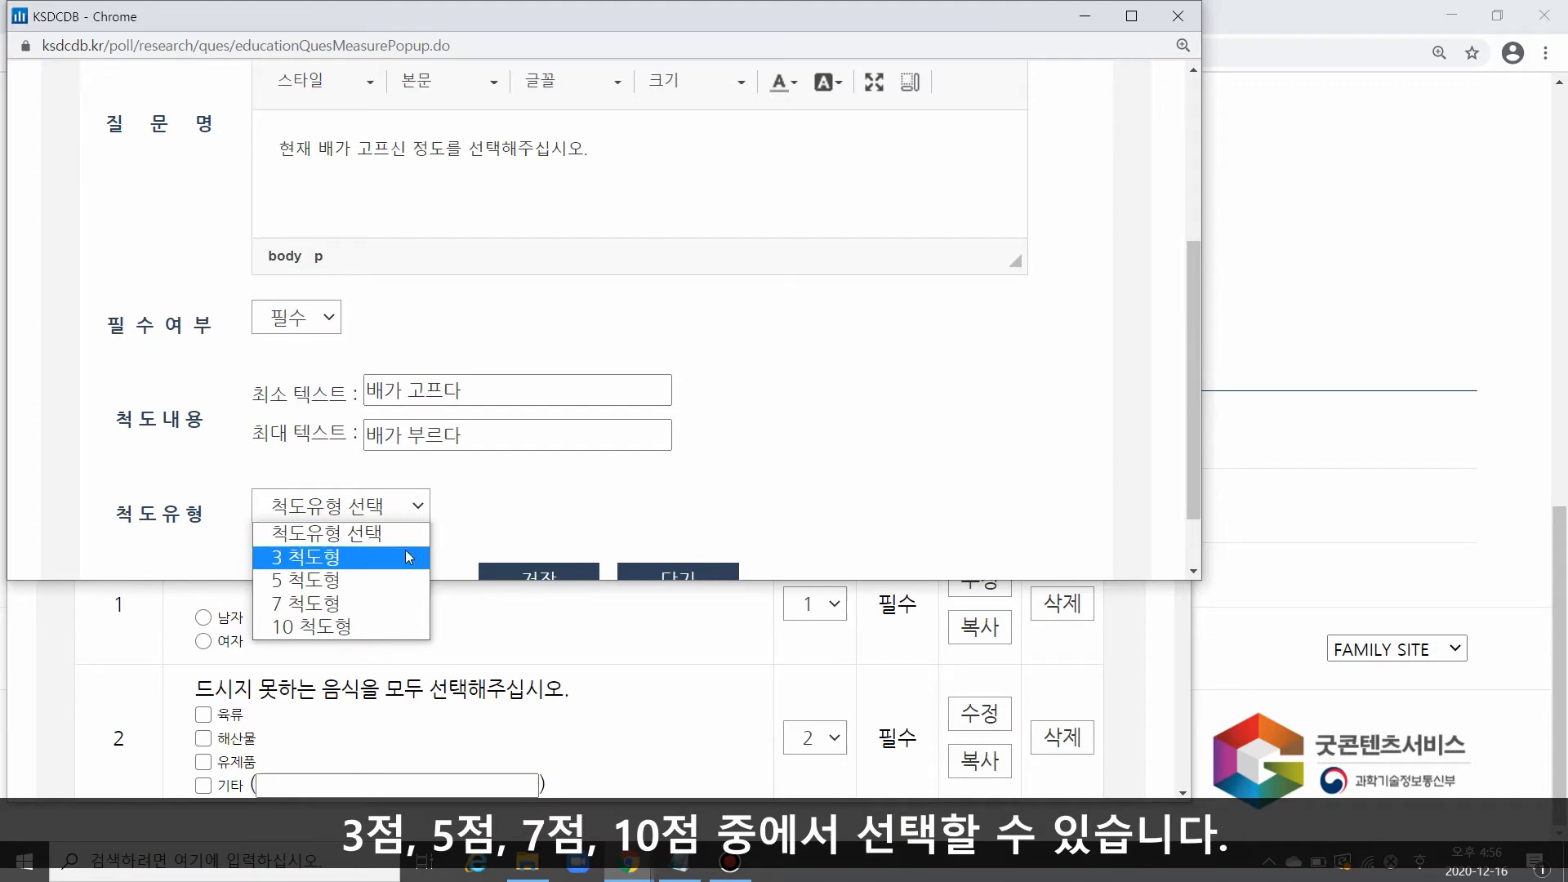
click(396, 578)
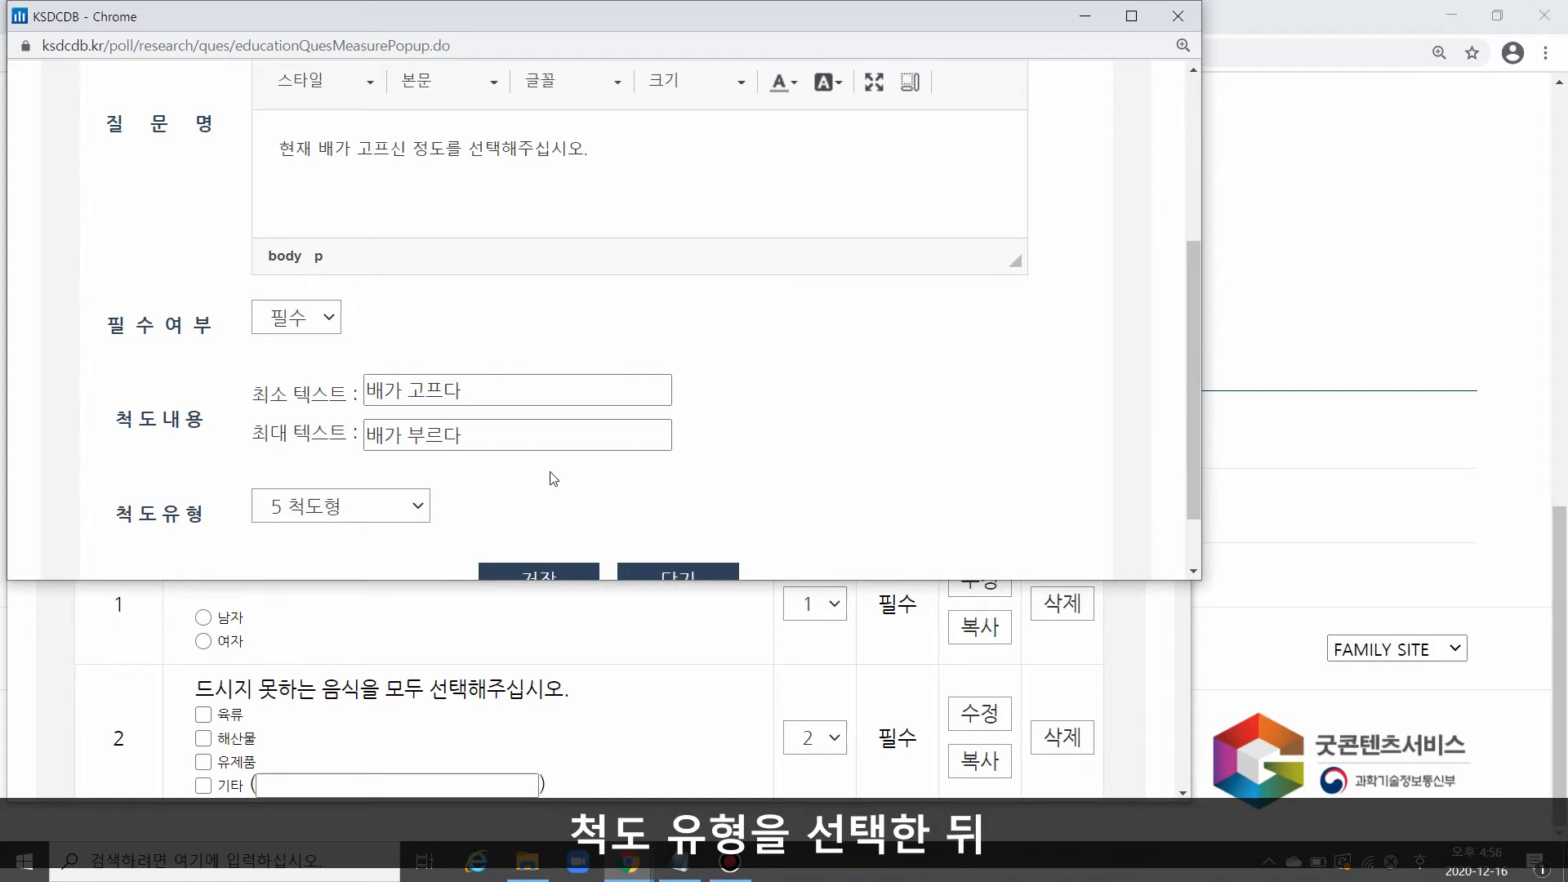
scroll(567, 461, down, 1)
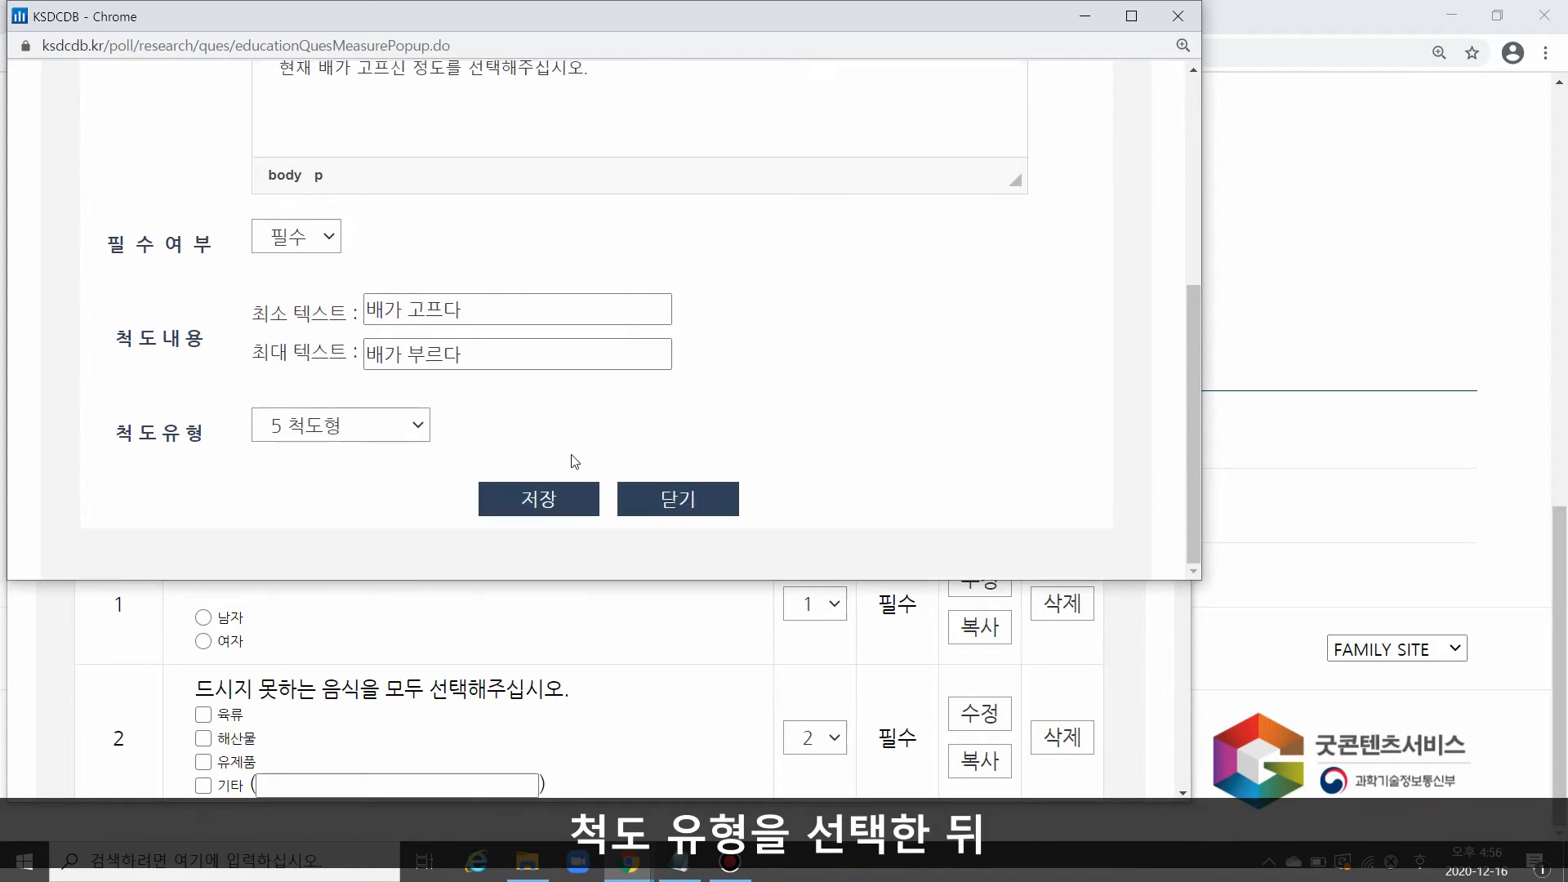
click(553, 501)
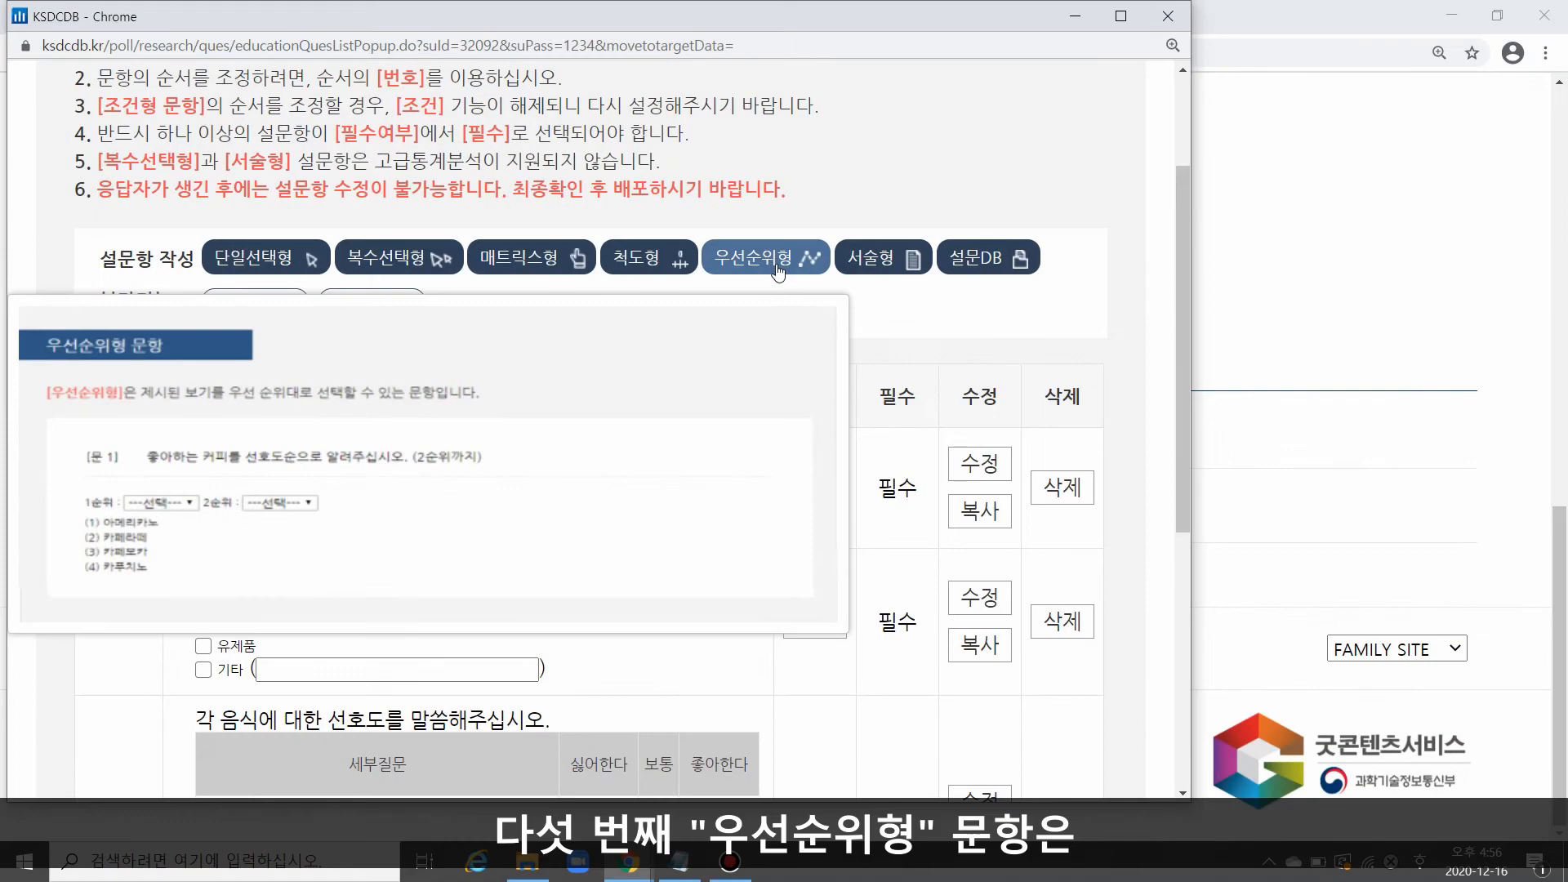
Step: Start a priority-ranking question (우선순위형) and copy "선호하시는 디저트를 2순위까지 선택해주십시오." from the memo as its question text
click(778, 270)
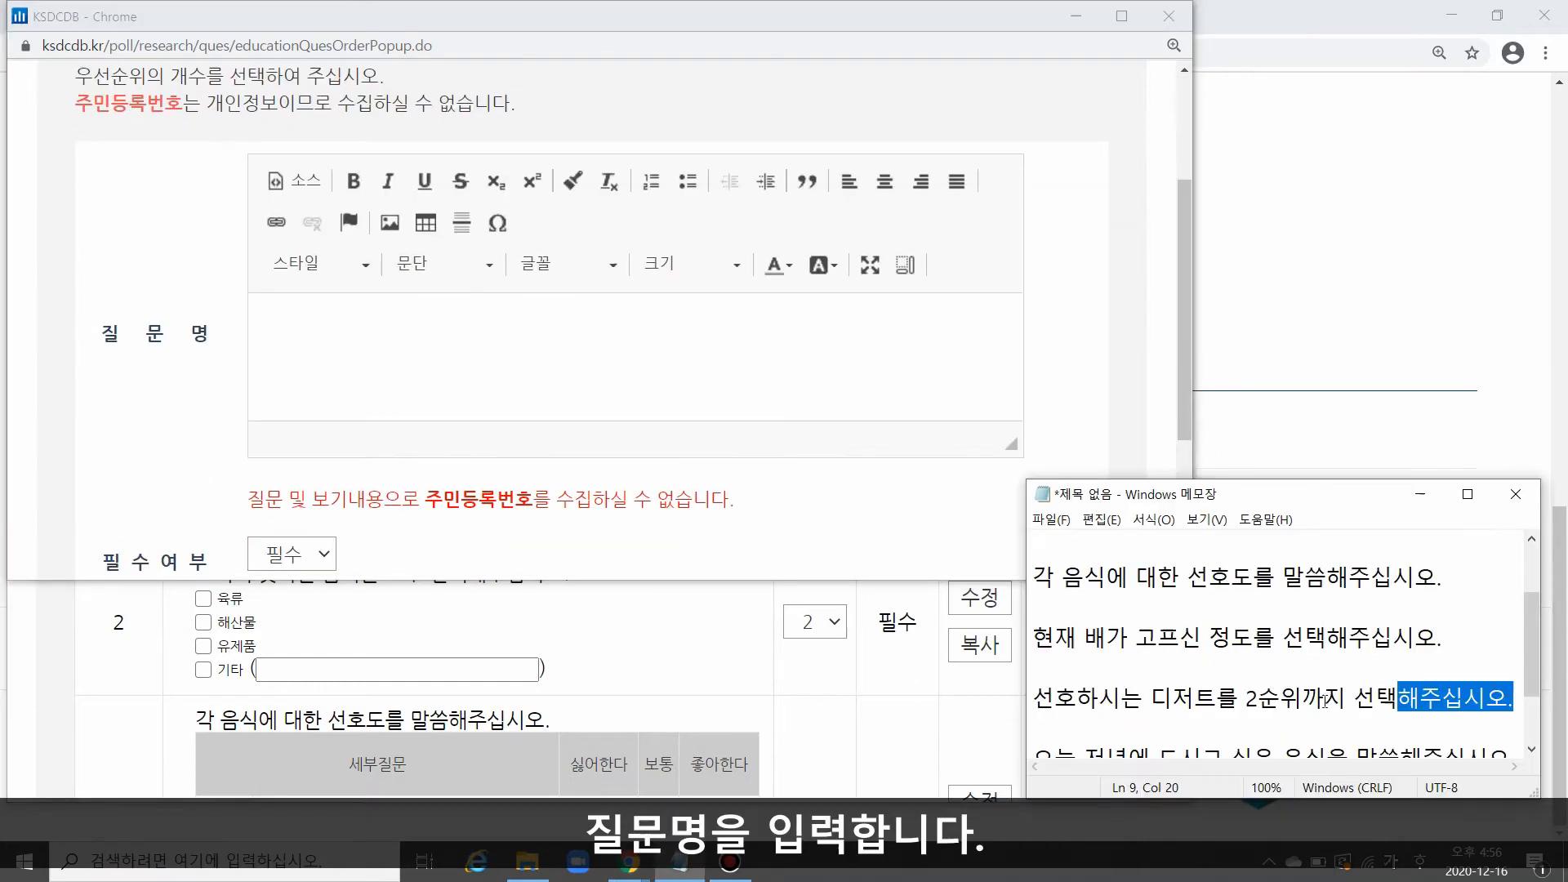
mouse_move(1033, 668)
mouse_down()
mouse_move(1055, 727)
mouse_move(1045, 682)
mouse_up()
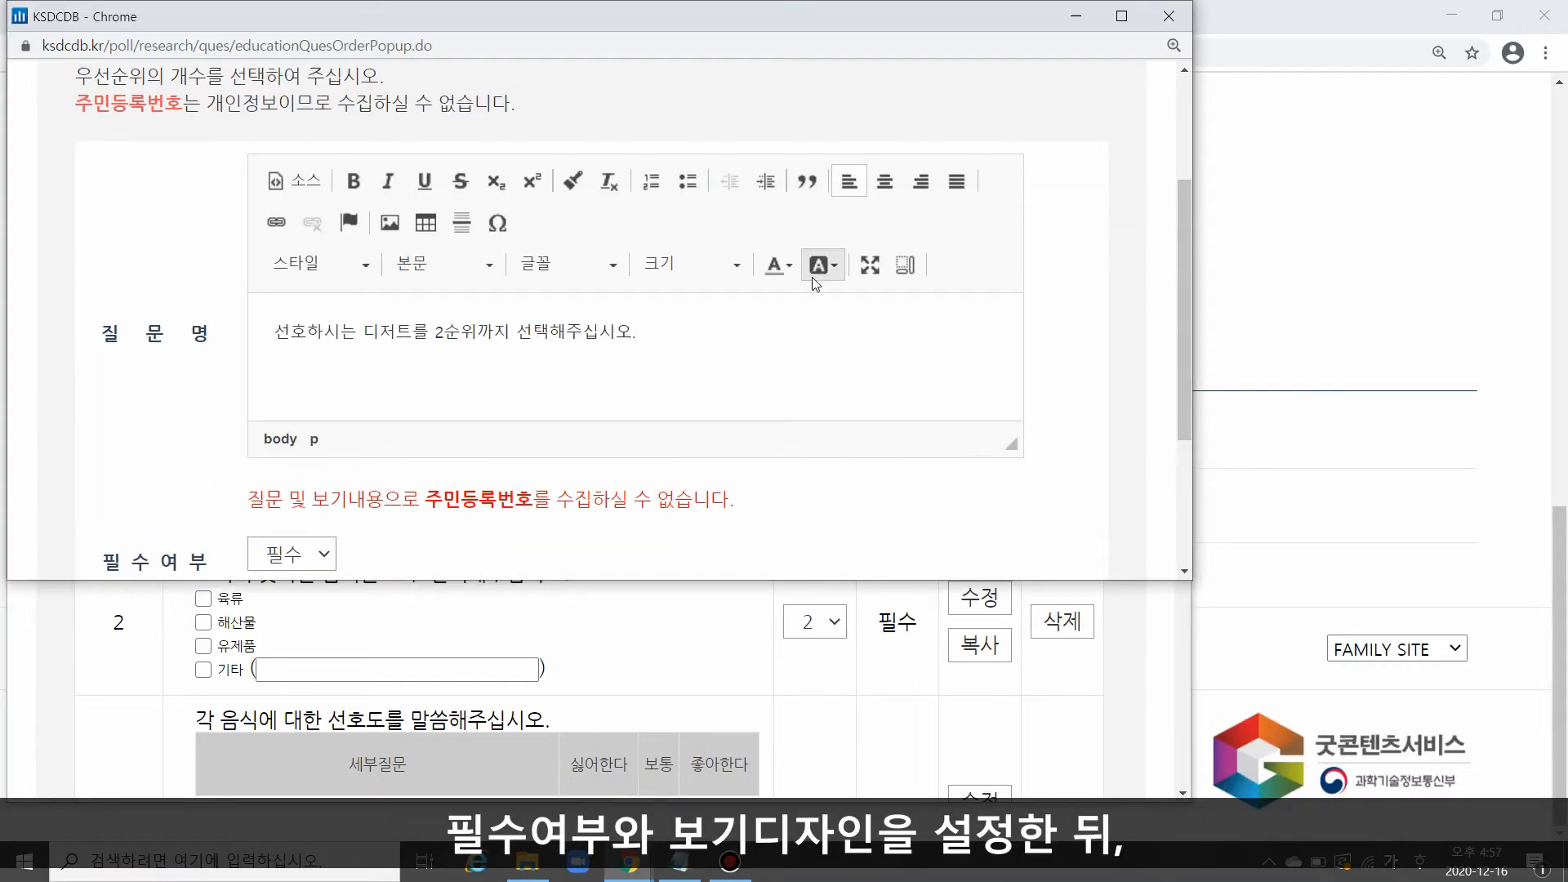
scroll(814, 283, down, 3)
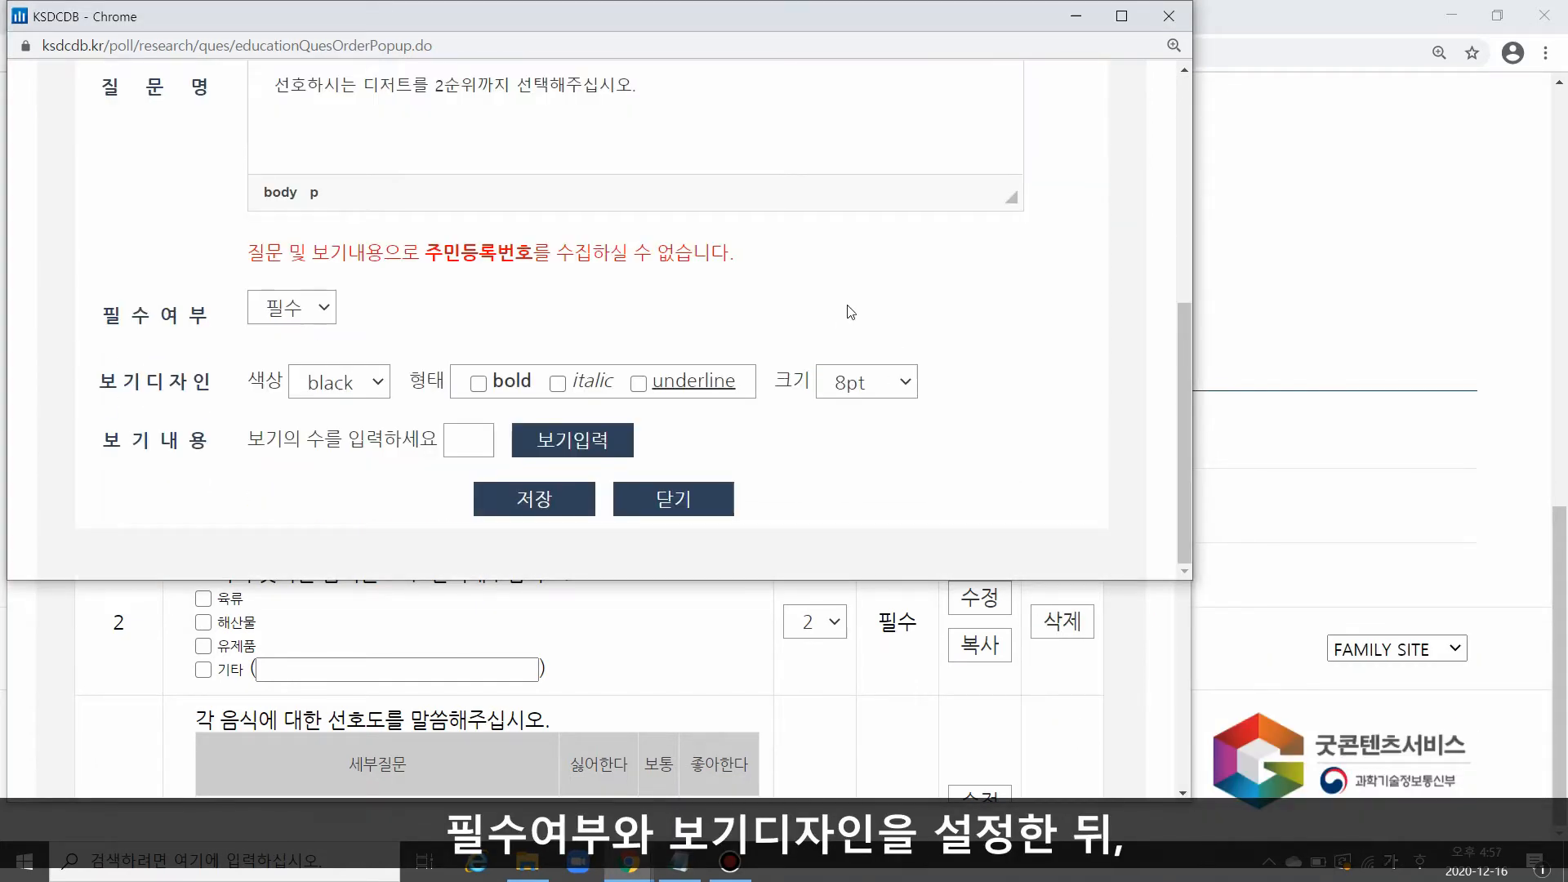
Step: Generate 4 answer options for the ranking question and enter 커피, 케이크, 과일 and 사탕
click(468, 440)
text(4)
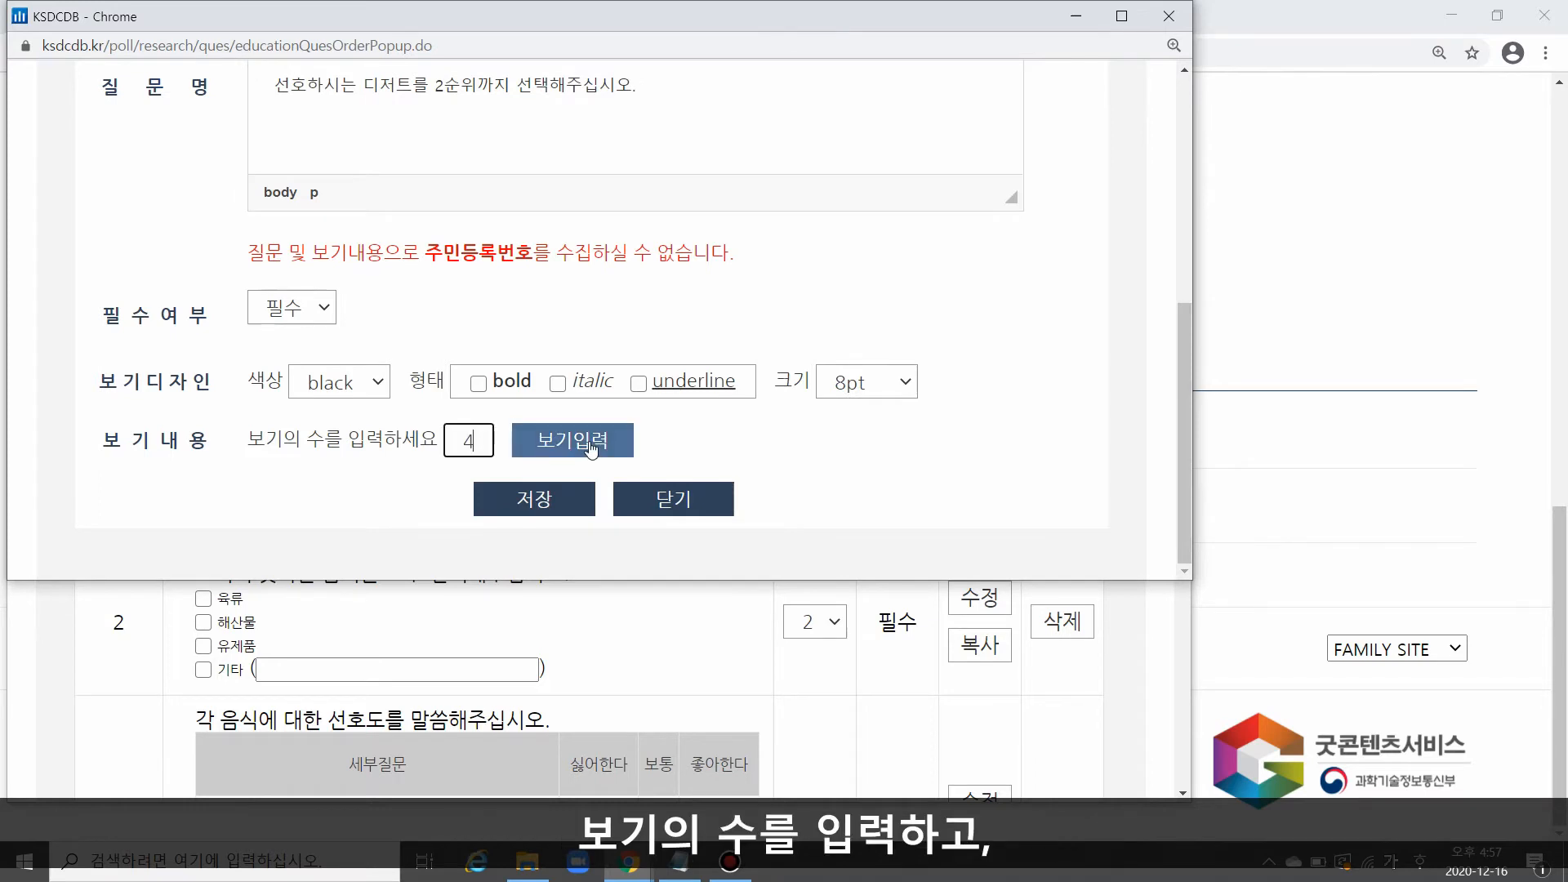
click(590, 445)
scroll(448, 263, down, 3)
Step: Set the number of ranks (순위개수) to 2개 and save the priority-ranking question
drag(104, 441, 210, 447)
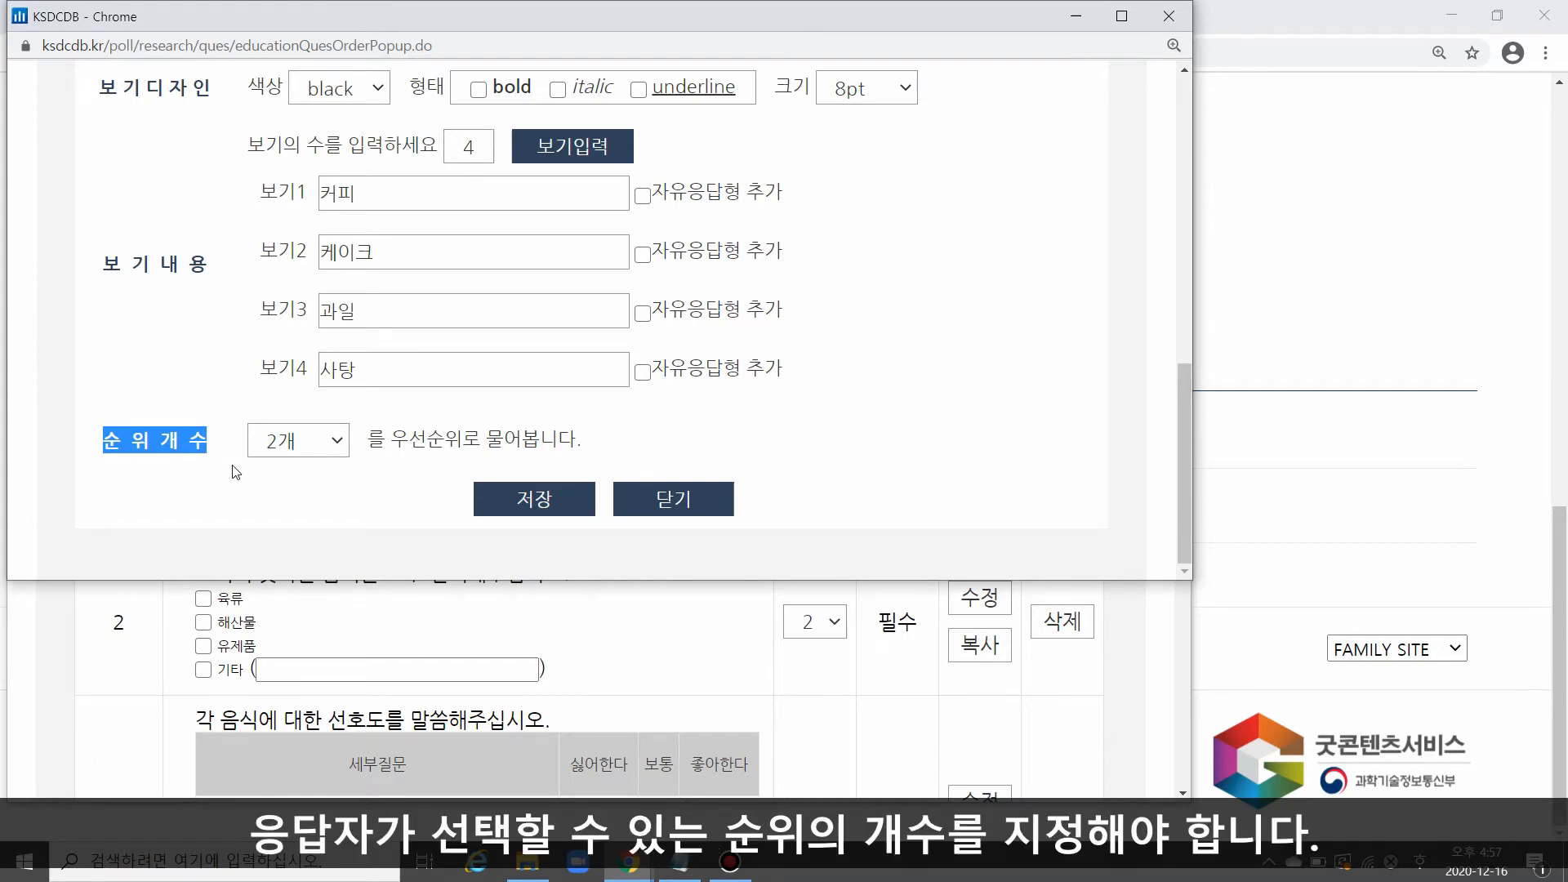
click(315, 446)
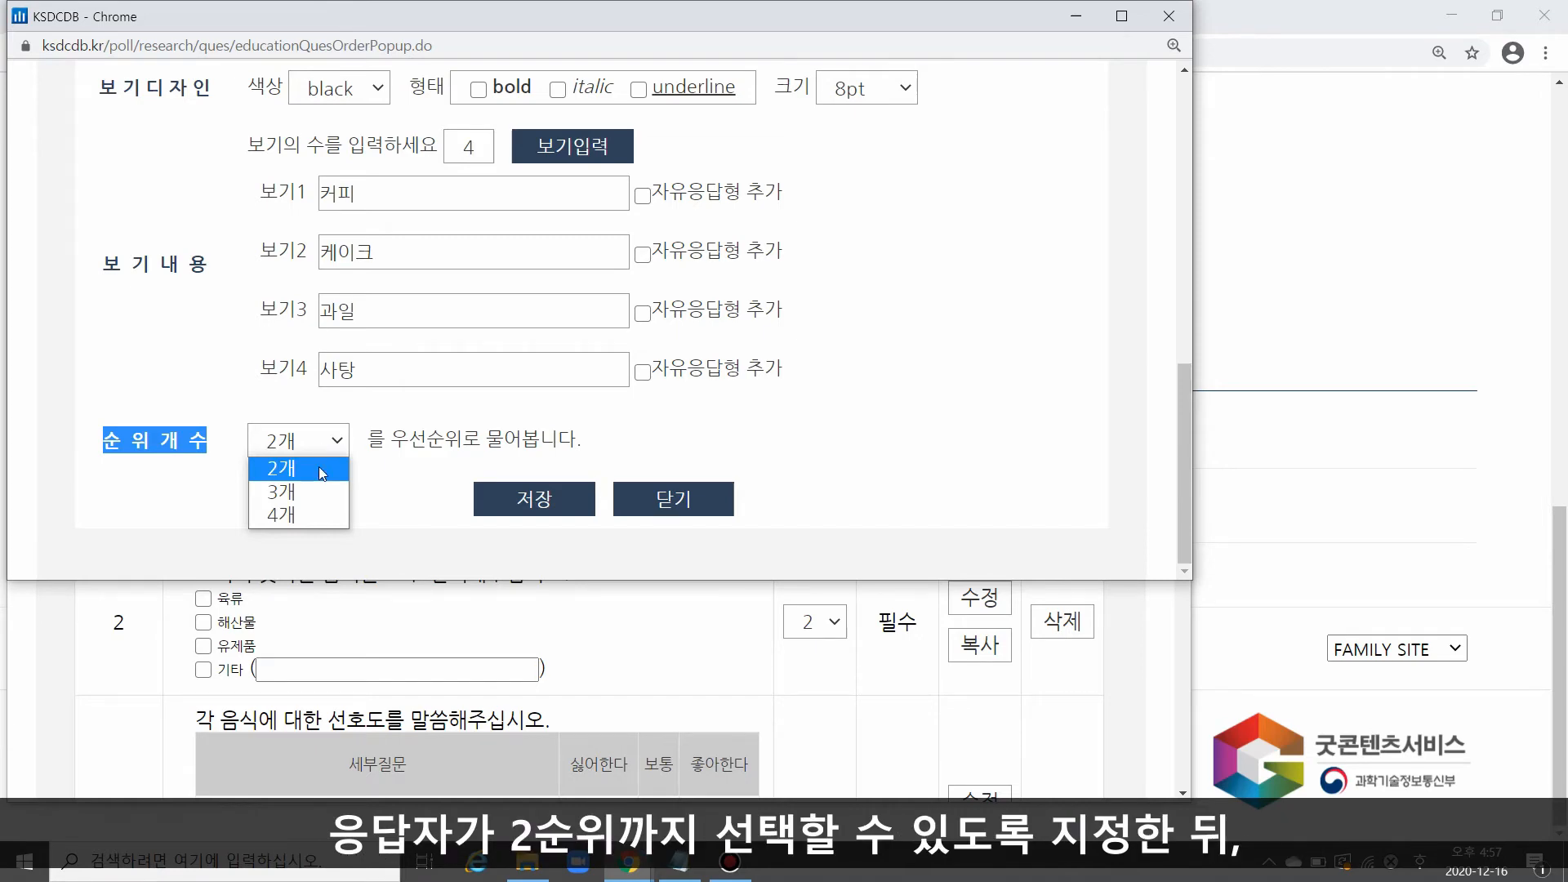
click(321, 472)
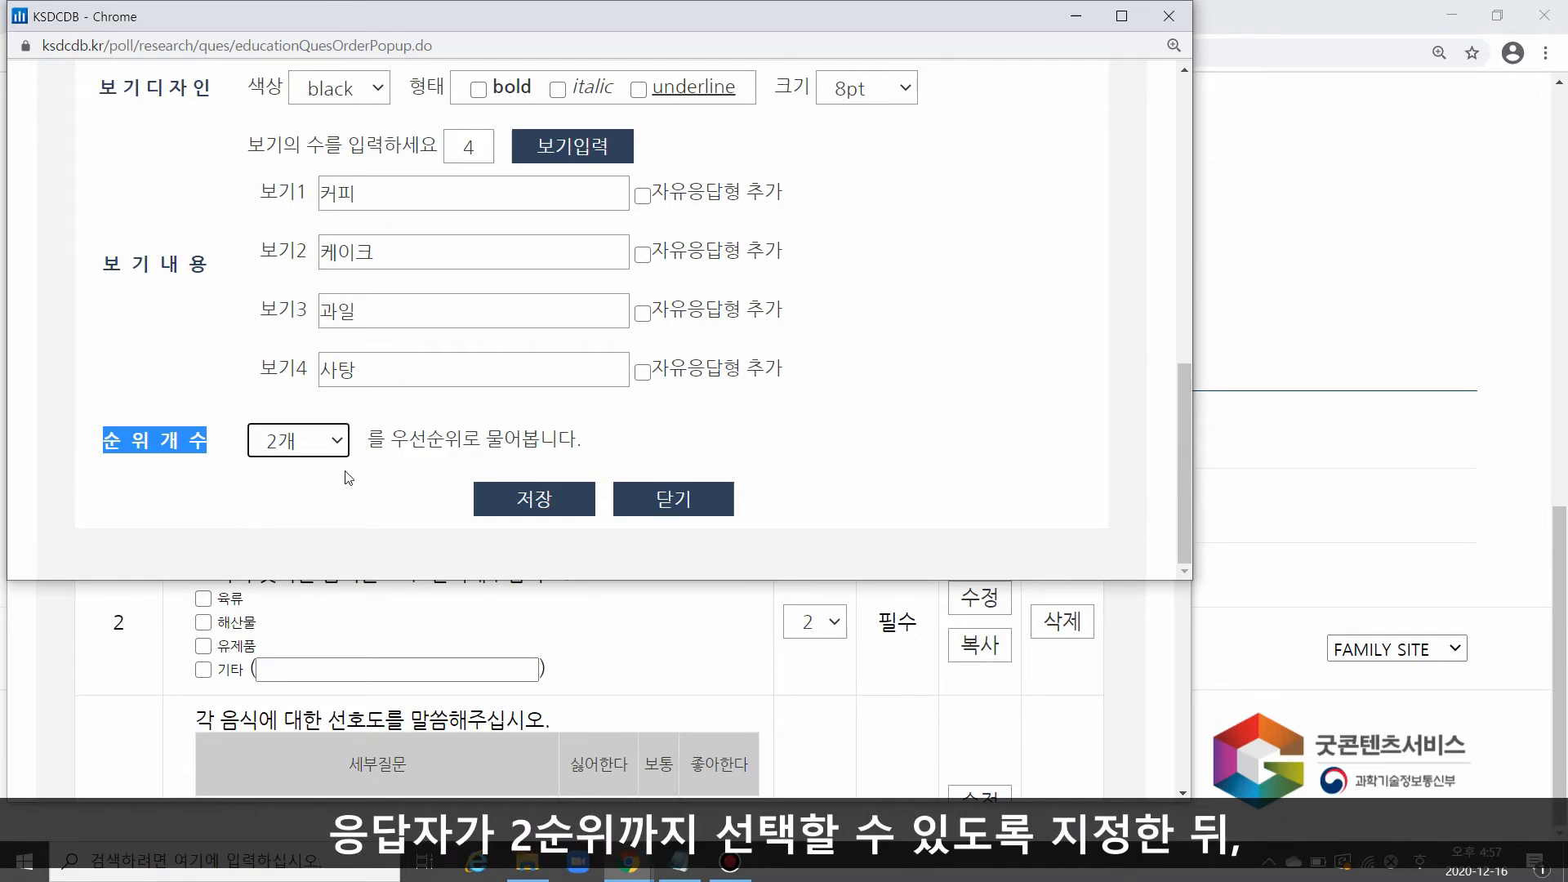
click(536, 501)
scroll(494, 445, down, 8)
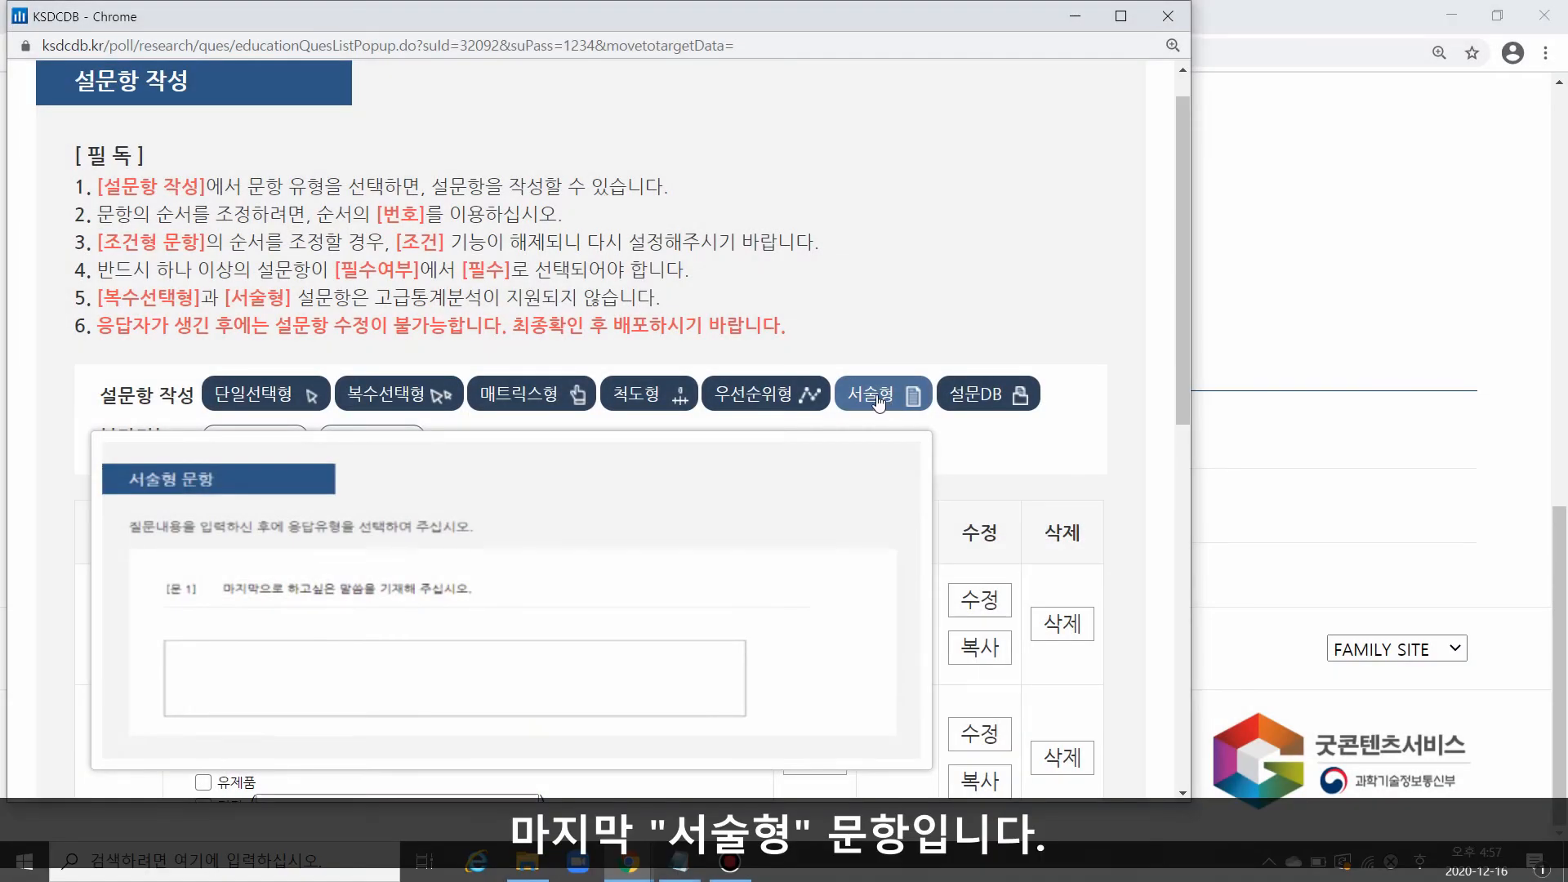
Step: Add a descriptive question (서술형) with the text "오늘 저녁에 드시고 싶은 음식을 말씀해주십시오", keeping 필수 and 단문응답형, and save it
click(877, 396)
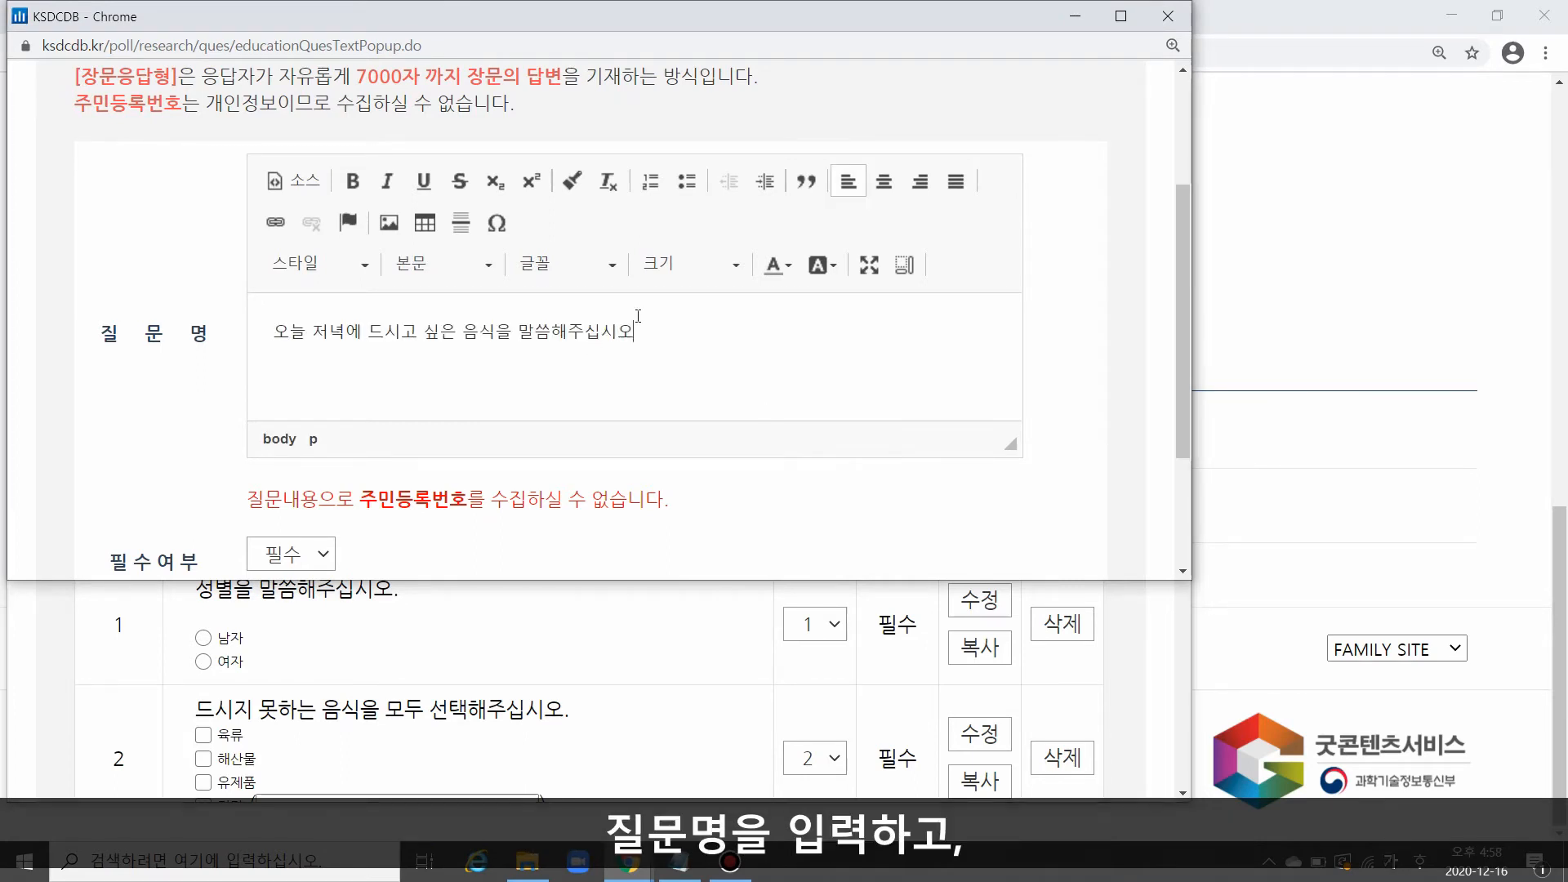
scroll(702, 361, down, 3)
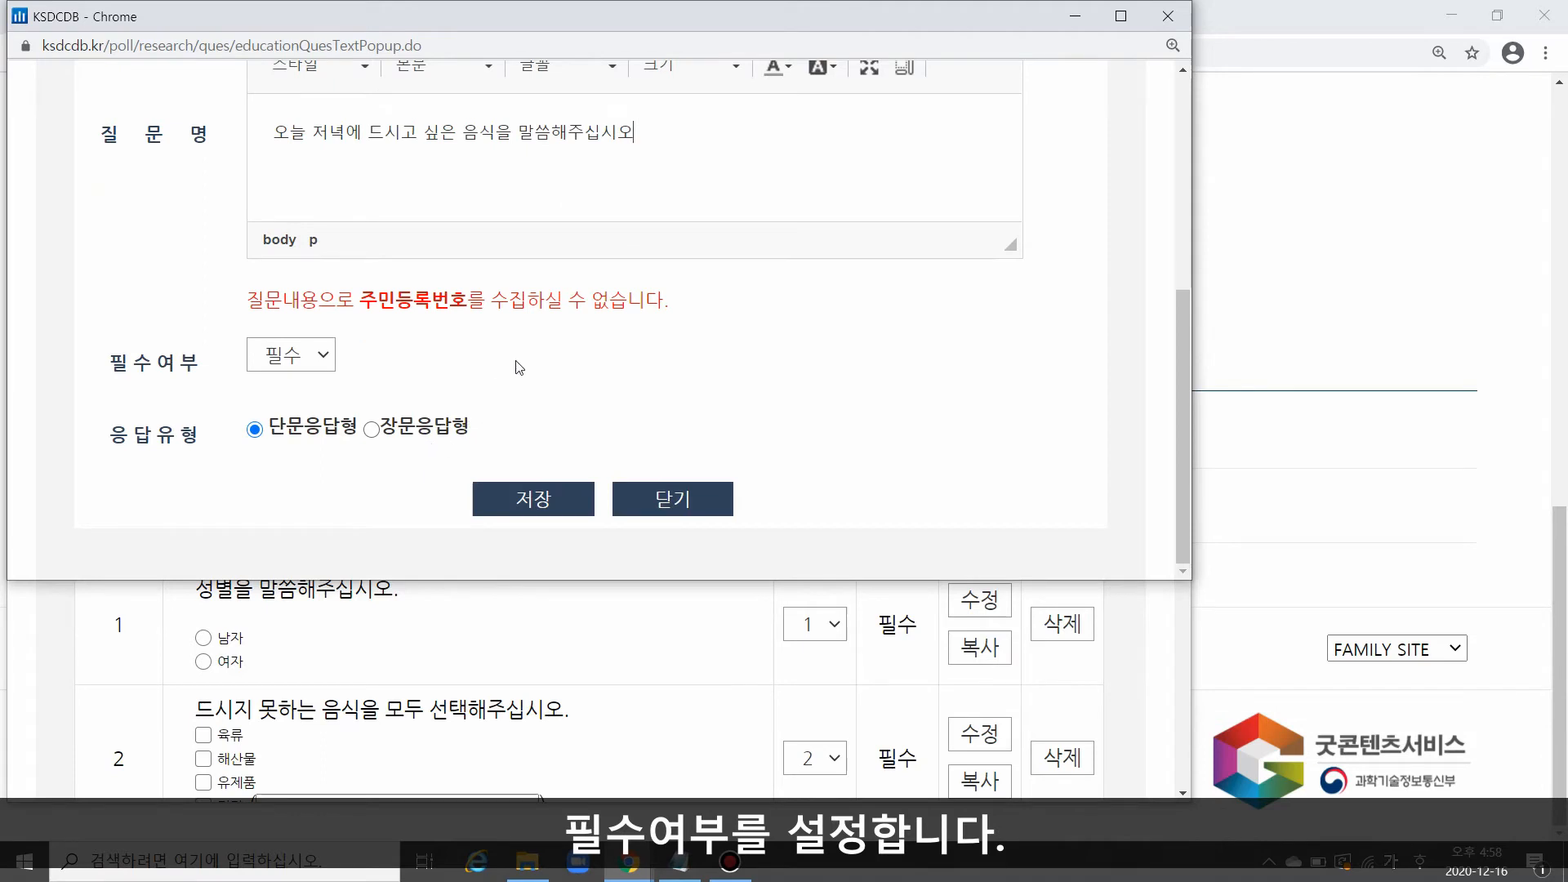
drag(268, 426, 469, 426)
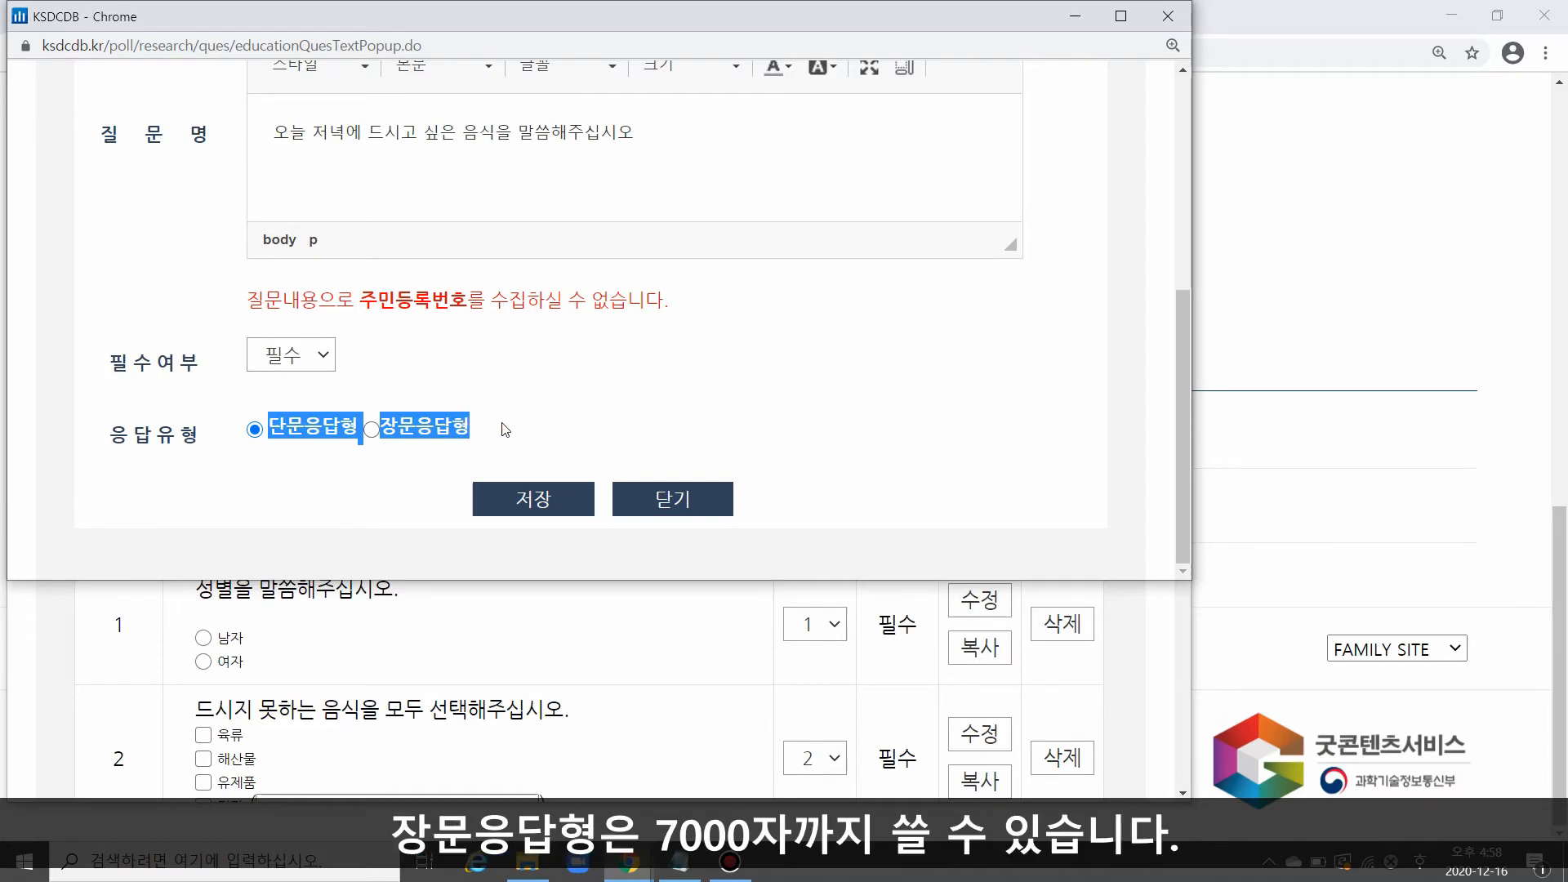
click(531, 445)
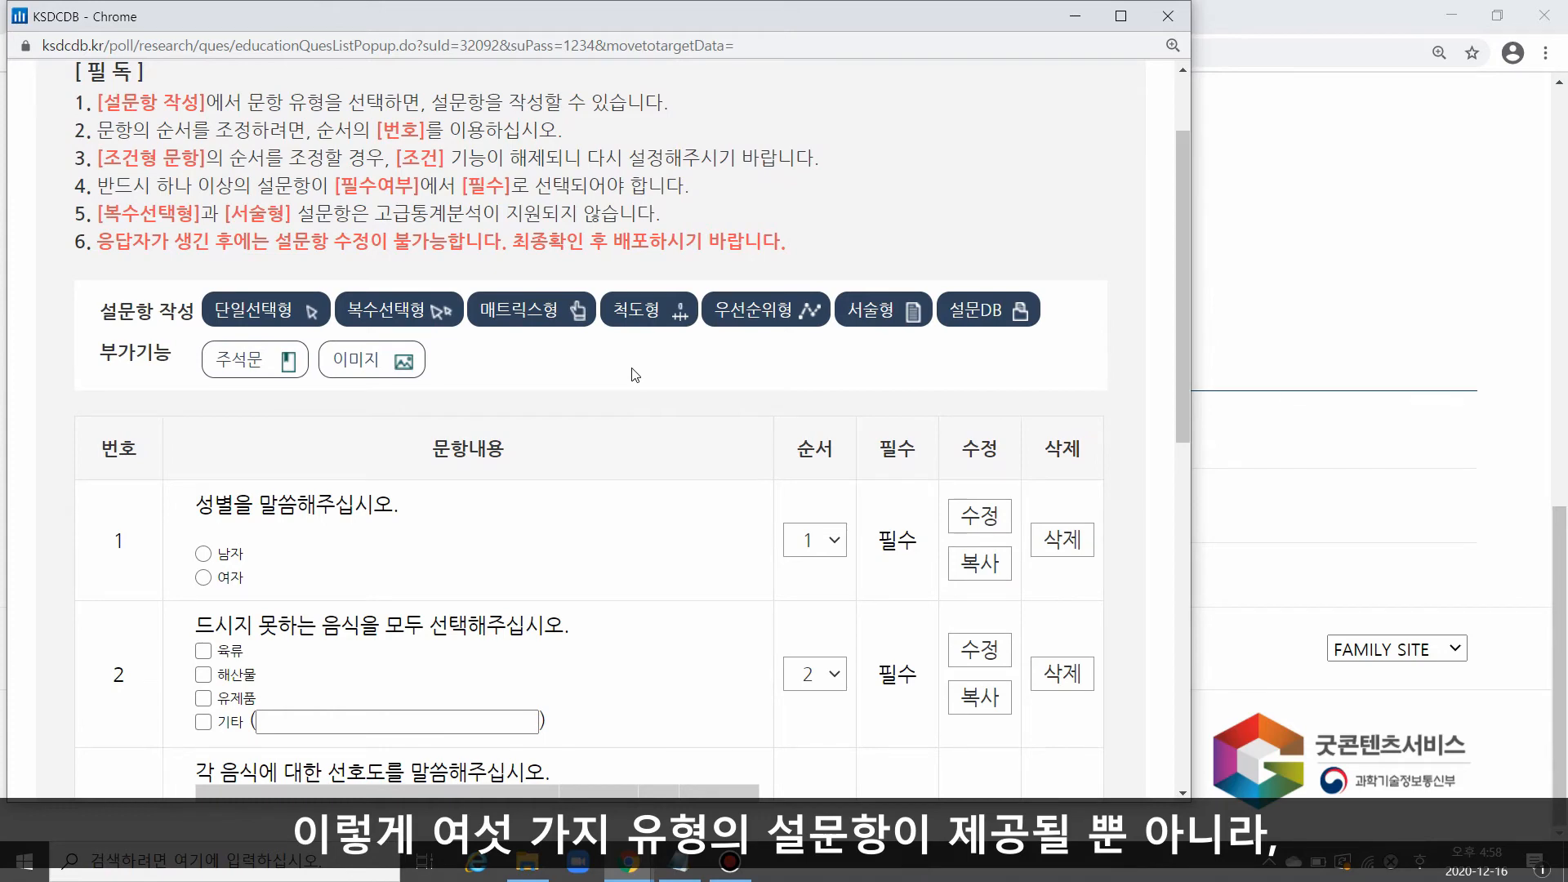
Step: Add an annotation (주석문) reading "설문에 응답해주셔서 진심으로 감사드립니다." from the memo, save it and check it in the question list
mouse_move(419, 369)
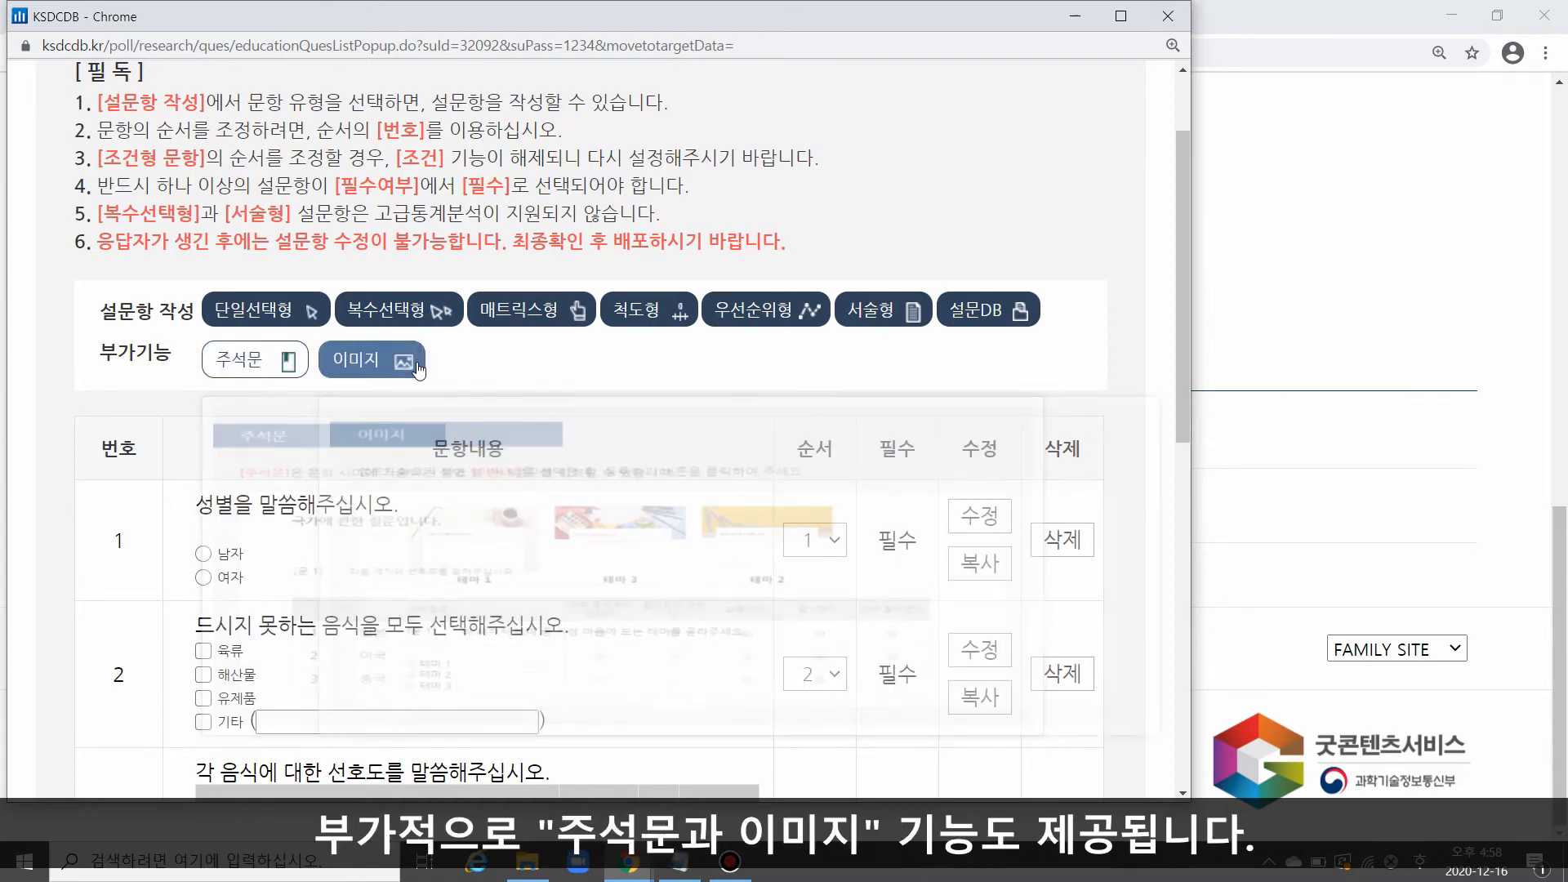
mouse_move(271, 367)
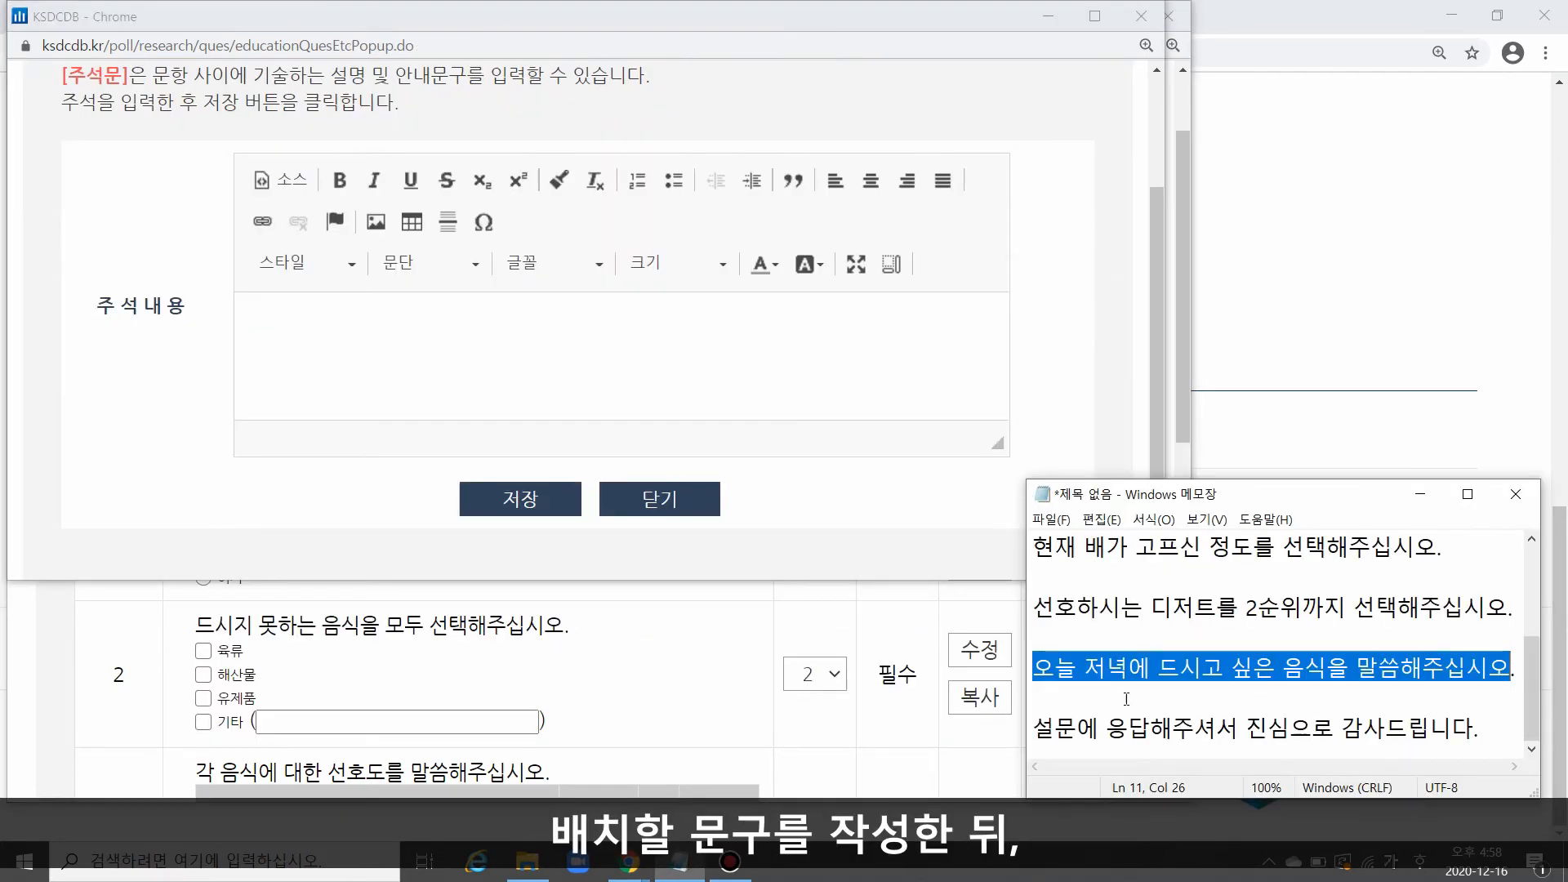
click(1520, 735)
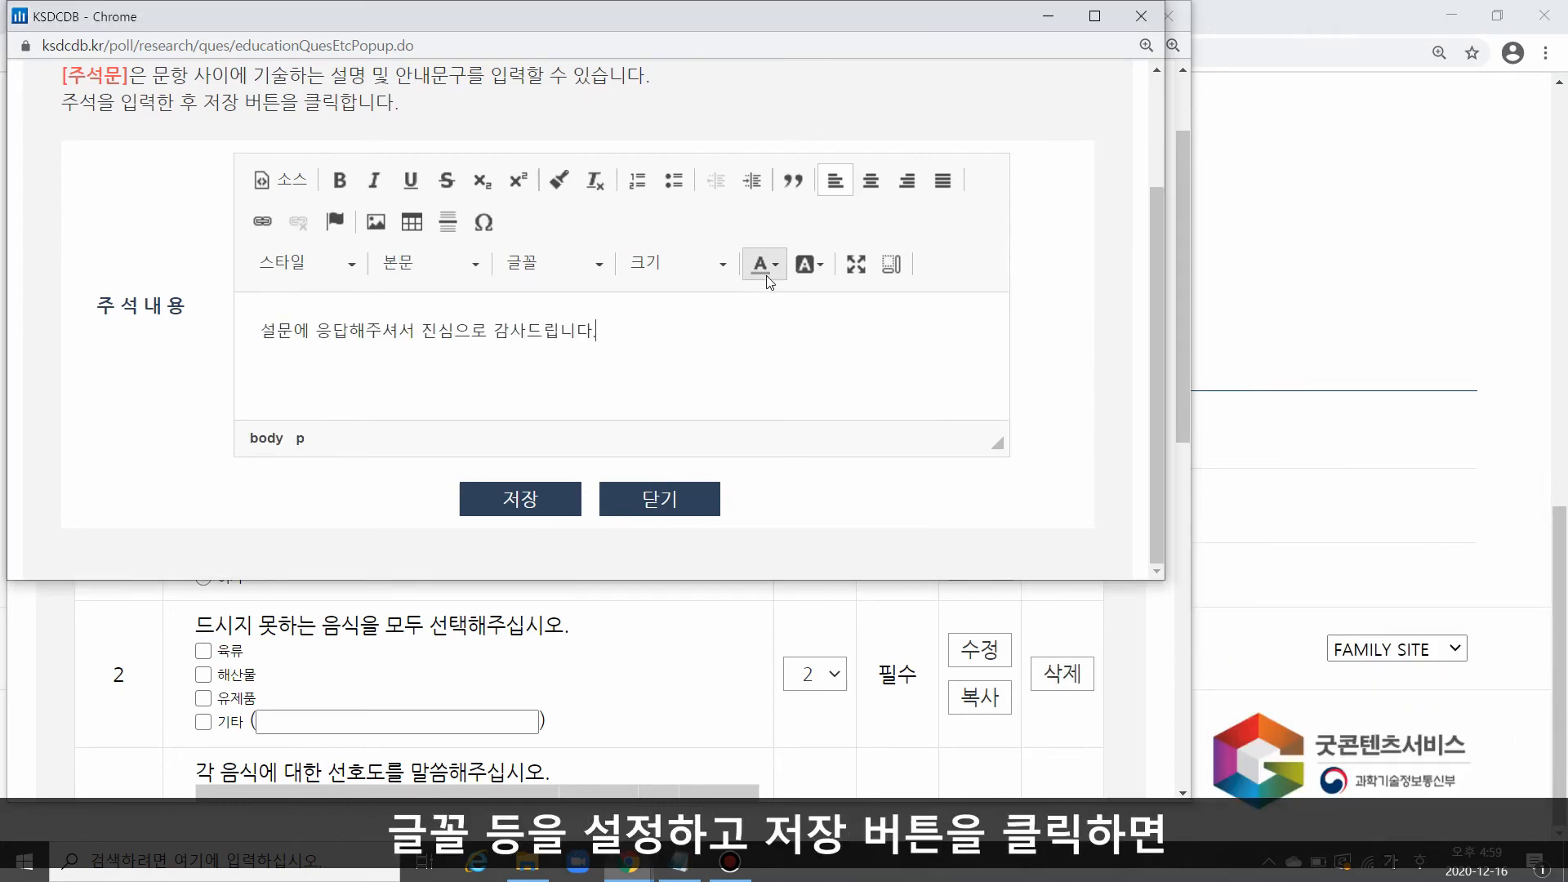
click(544, 499)
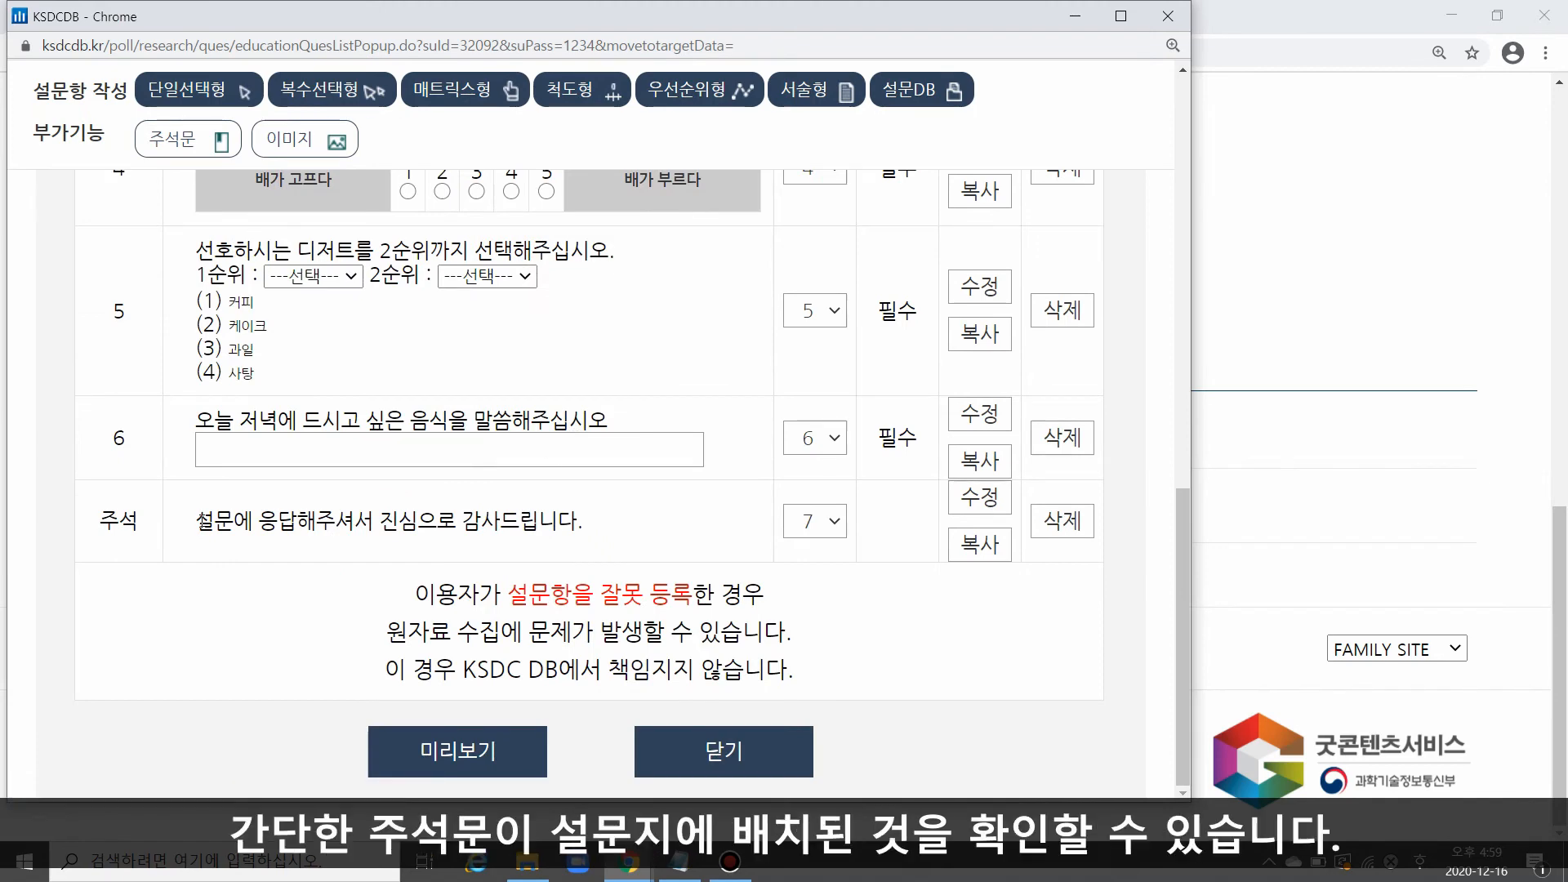
drag(195, 520, 595, 528)
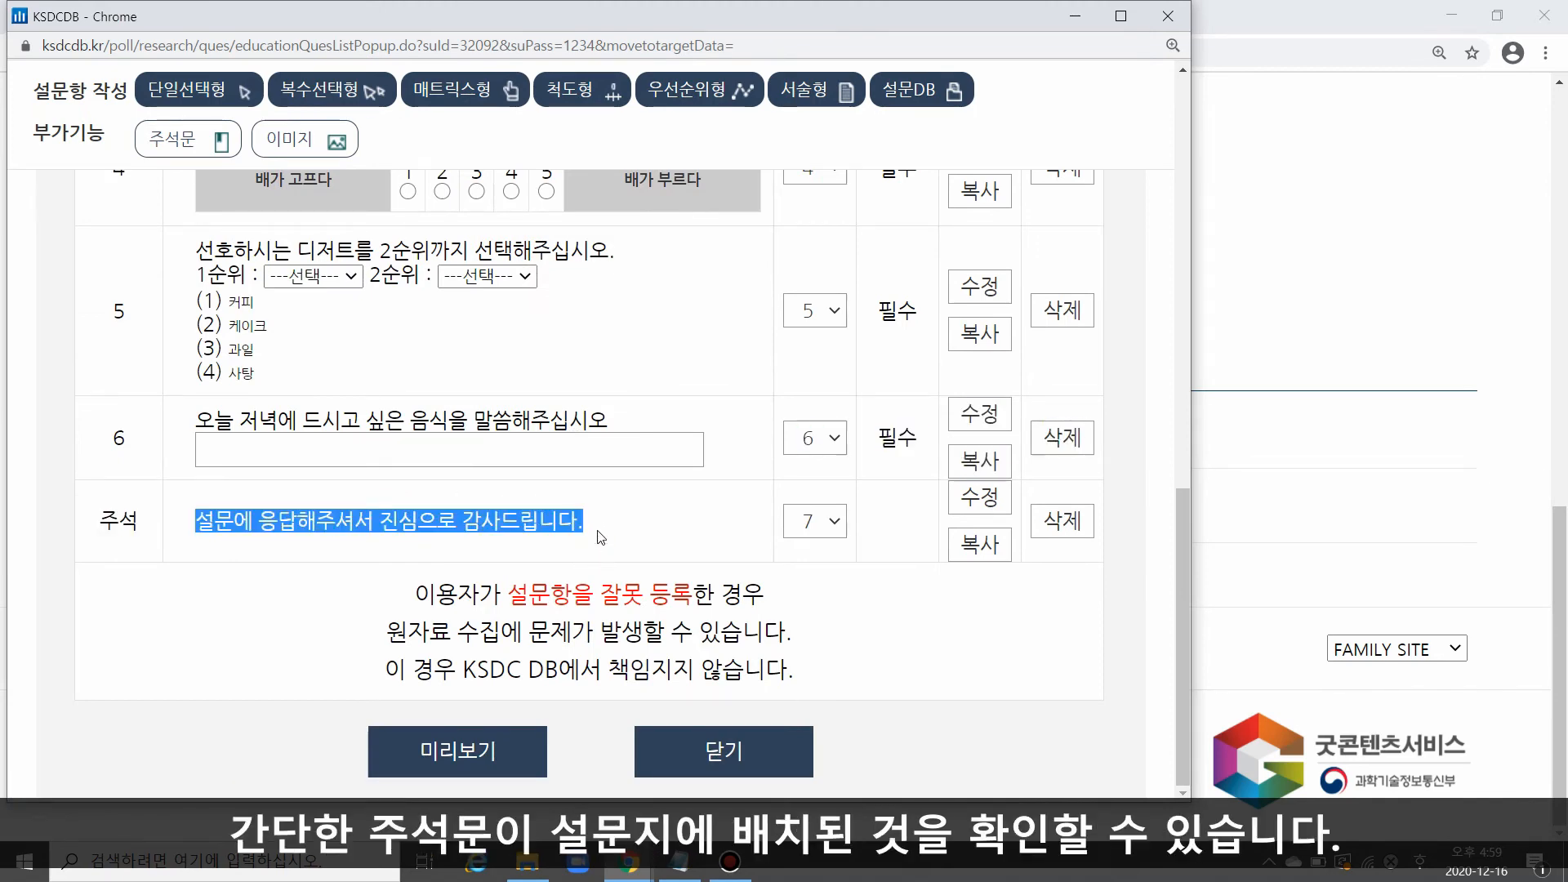
Step: Start adding an image (이미지) to the questionnaire and choose cat-5767334_640.jpg from 저장된 사진 as the file to upload
scroll(665, 489, up, 10)
mouse_move(397, 394)
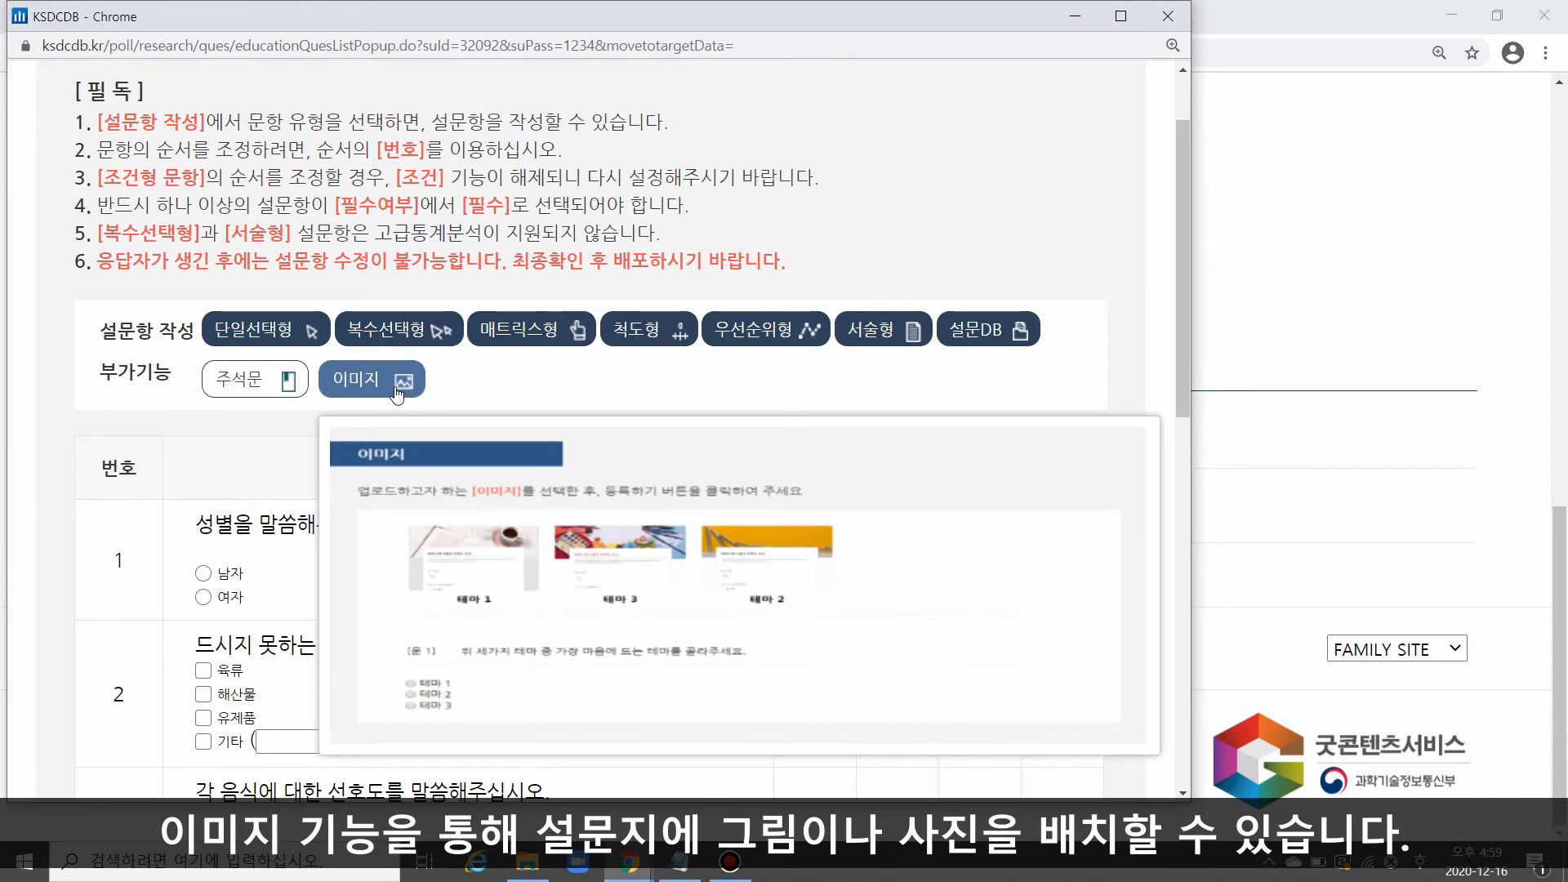
click(397, 395)
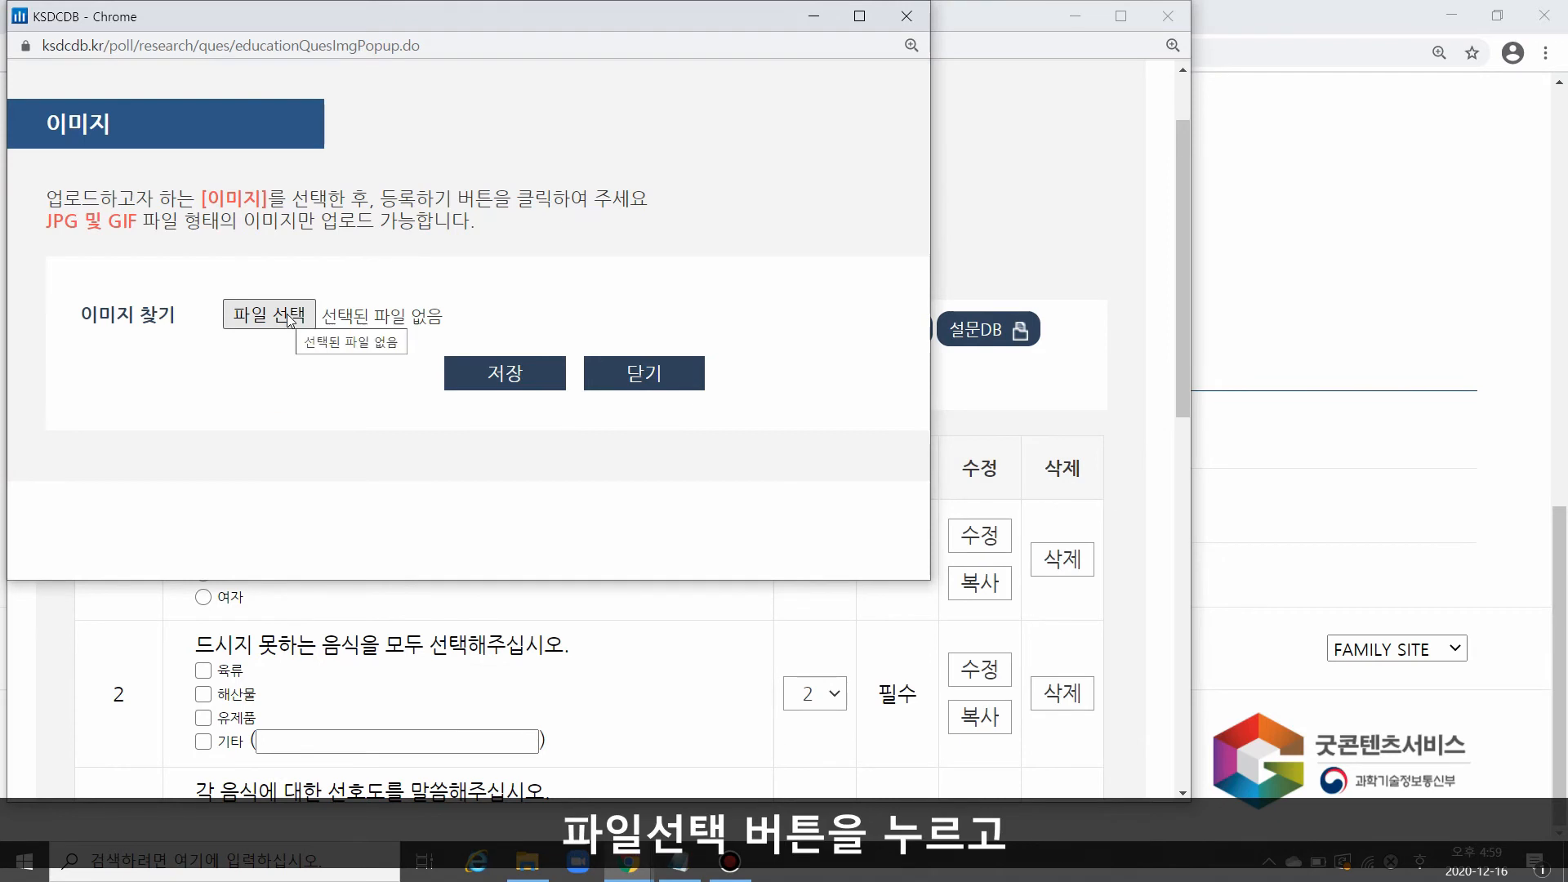
click(288, 317)
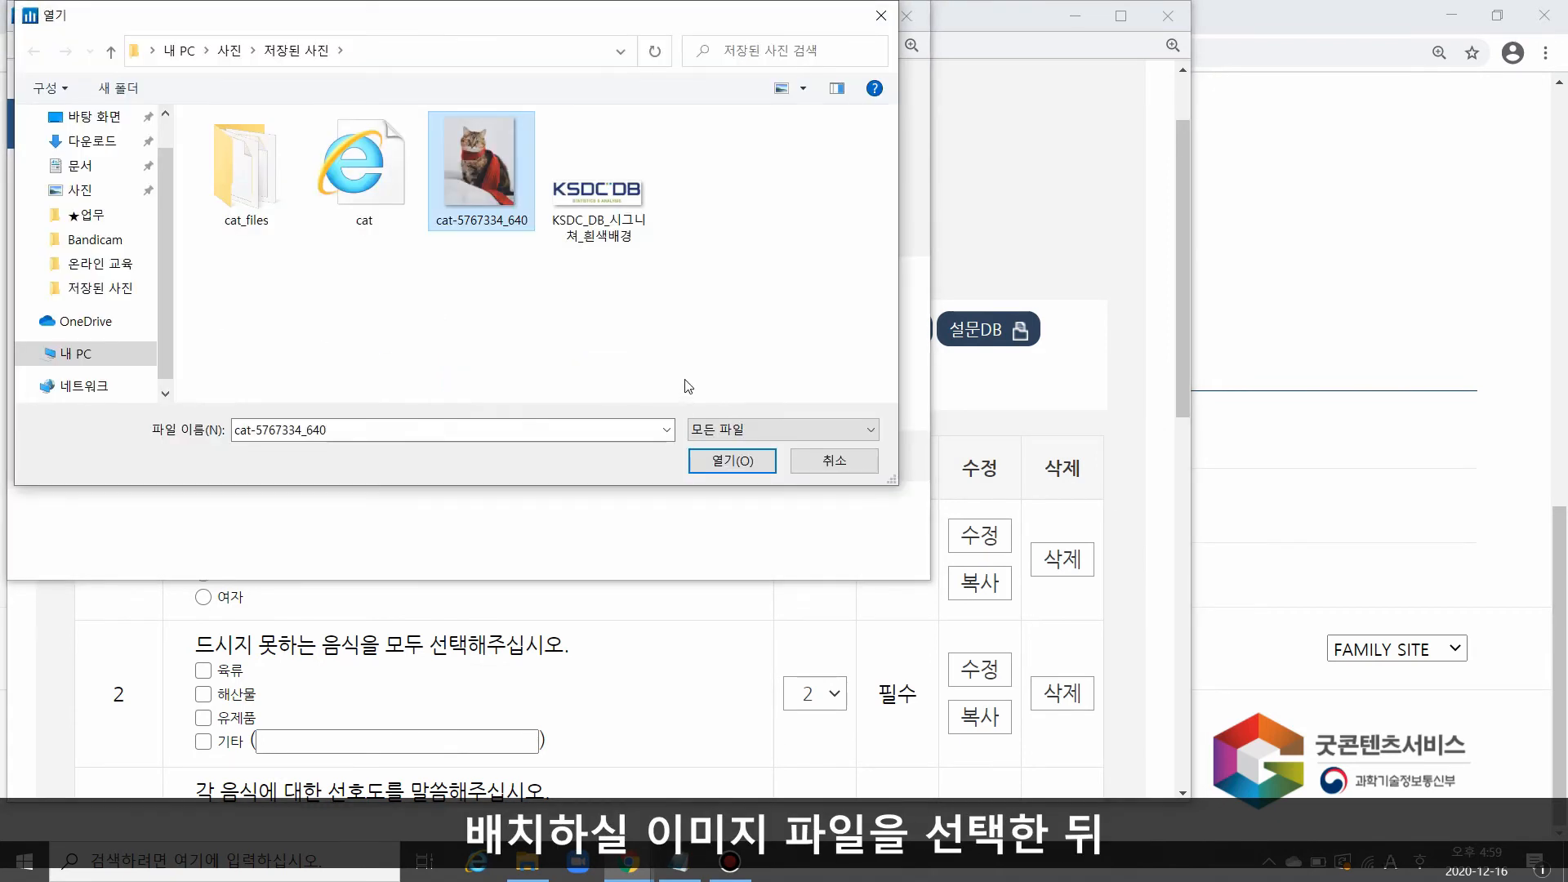
key(Return)
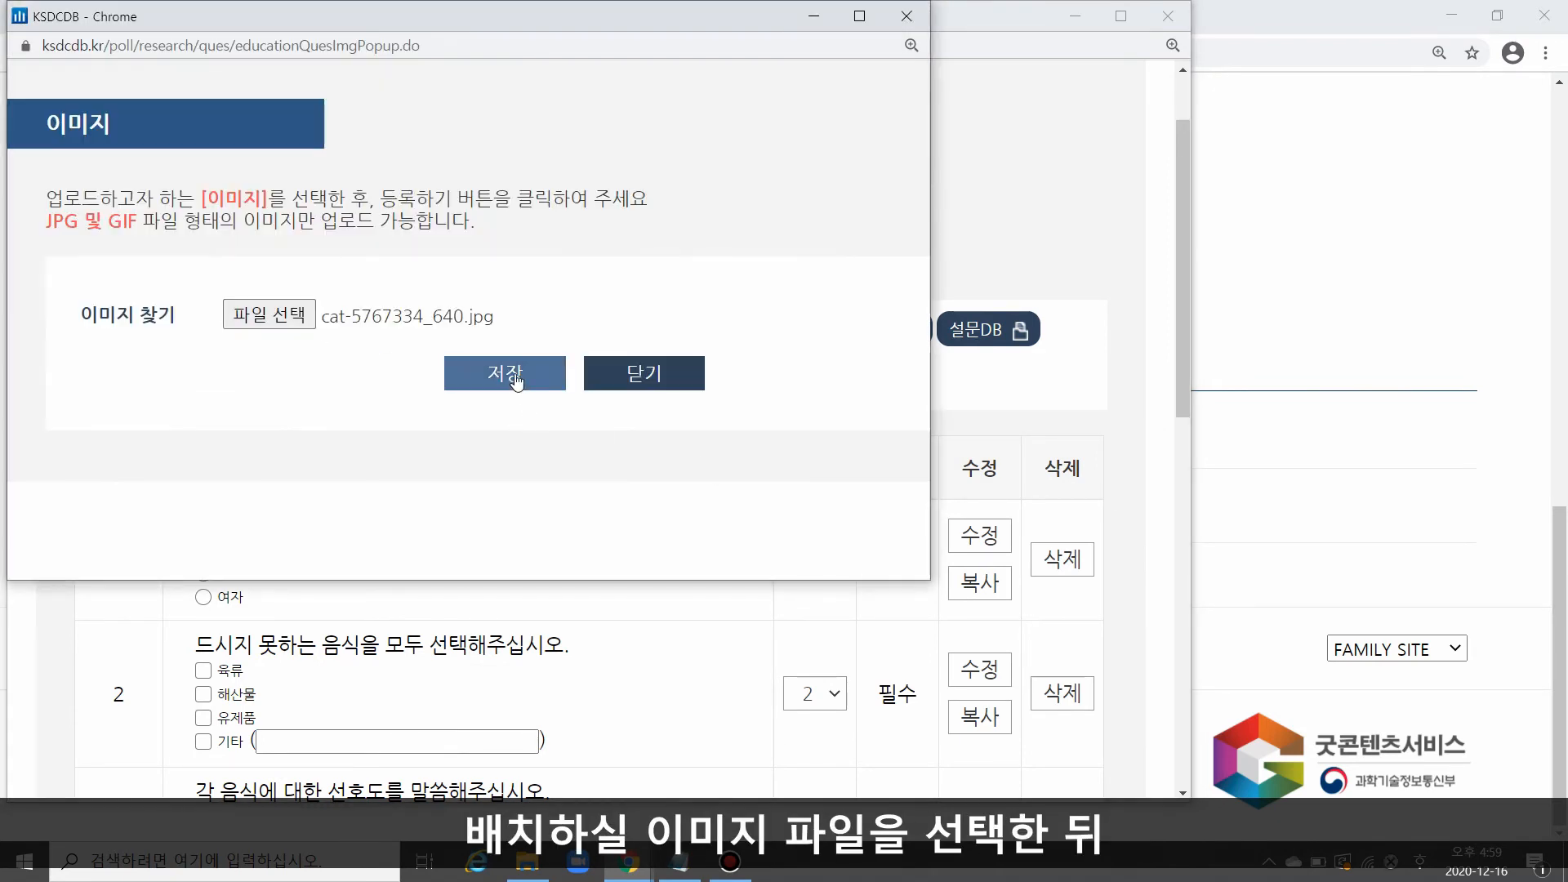
Step: Save the chosen cat image into the questionnaire and check its placement at the end of the question list
click(515, 379)
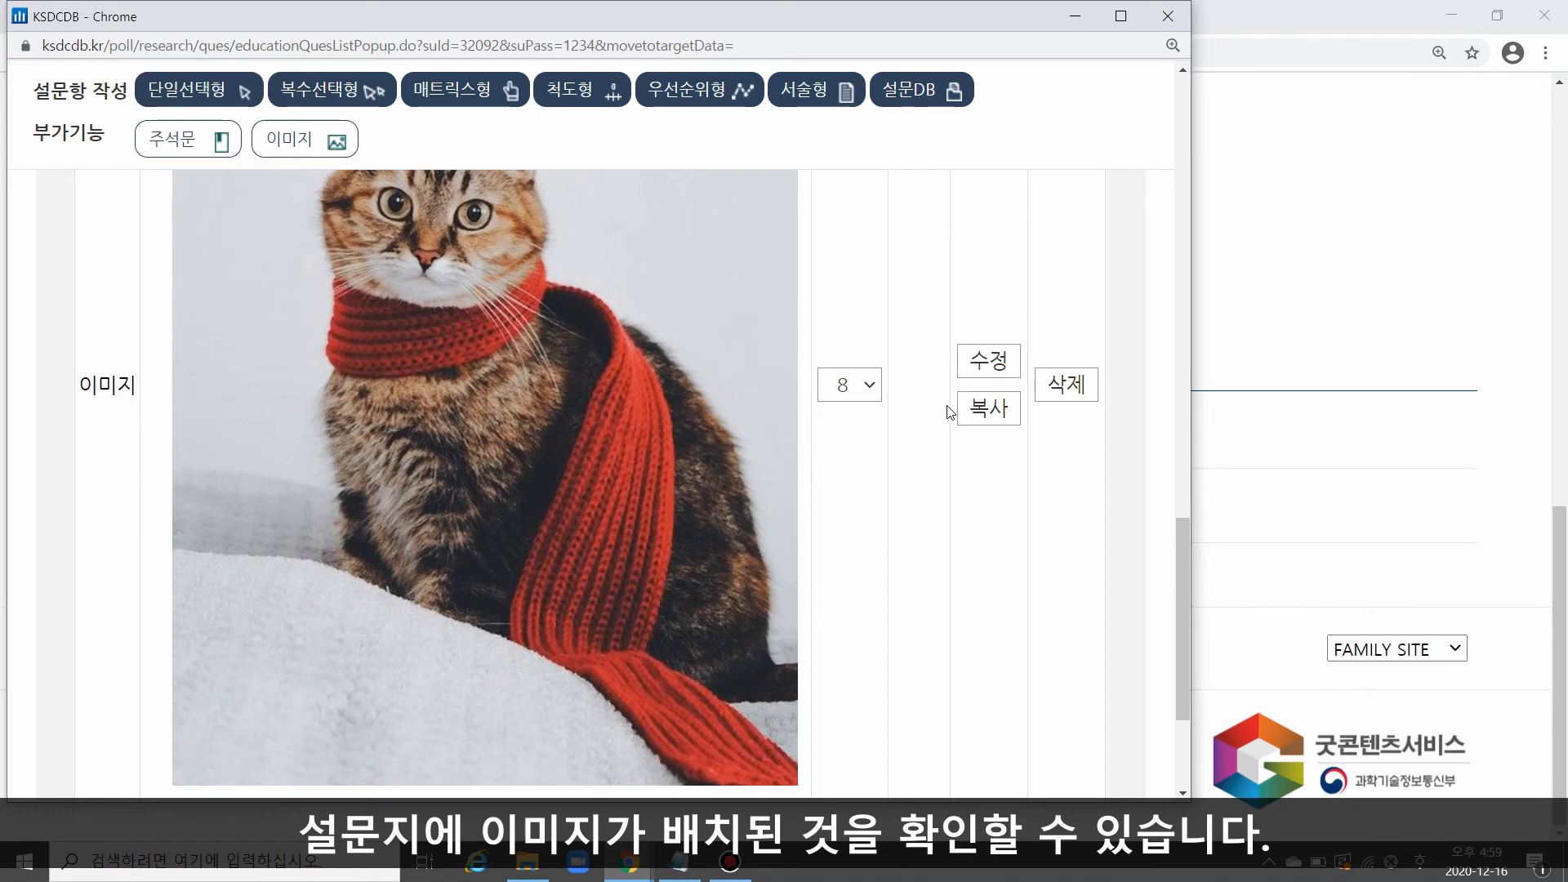
scroll(947, 413, down, 4)
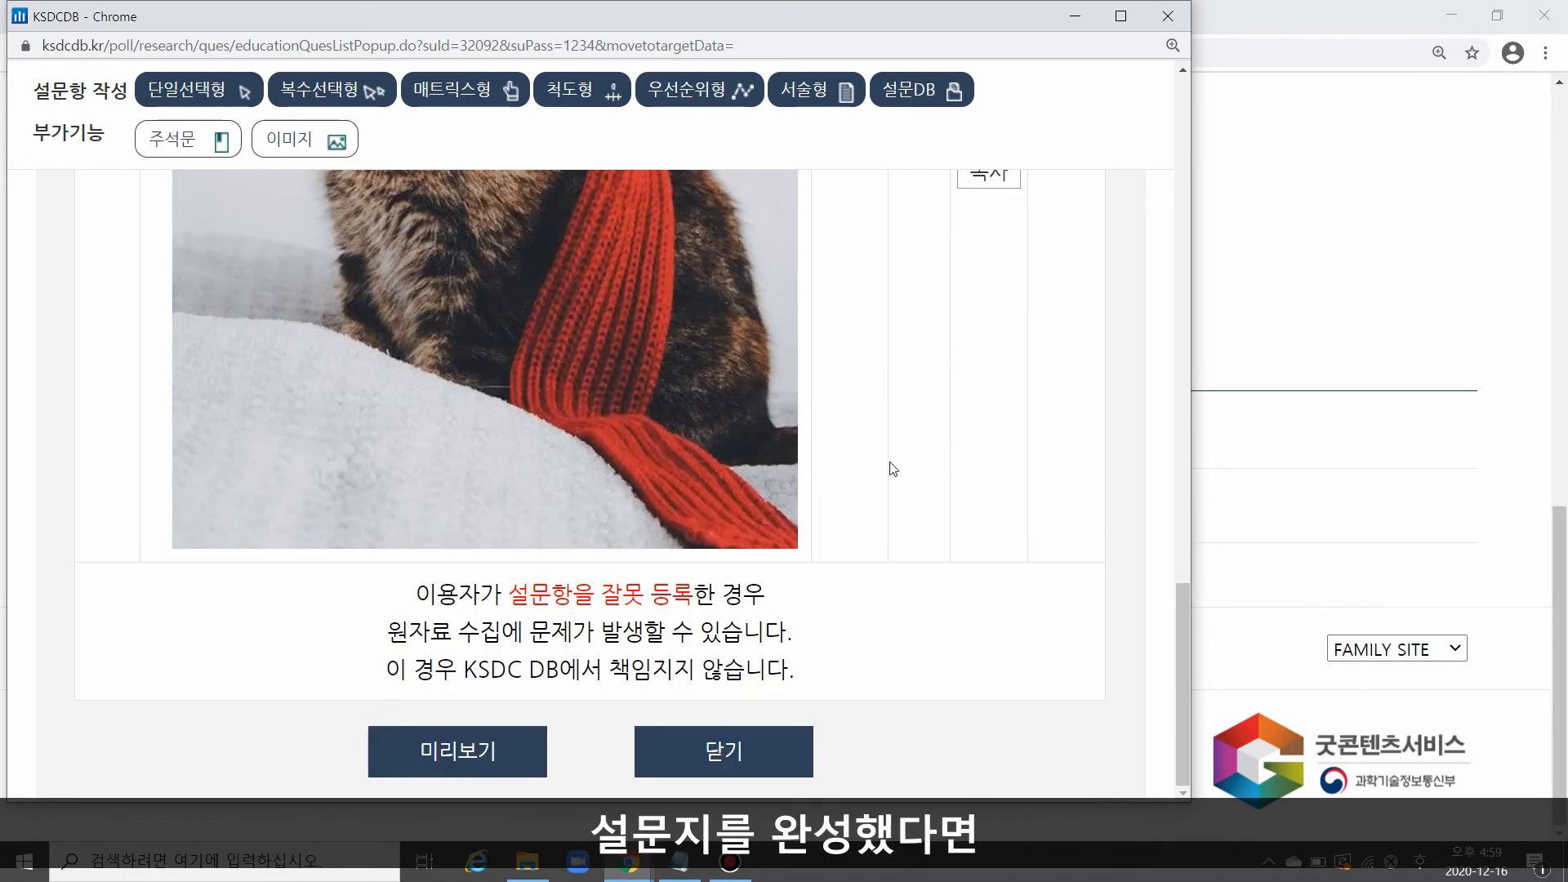
Step: Preview (미리보기) the completed questionnaire, look through its questions, and close the preview
click(467, 752)
scroll(1068, 419, down, 5)
scroll(1018, 388, down, 3)
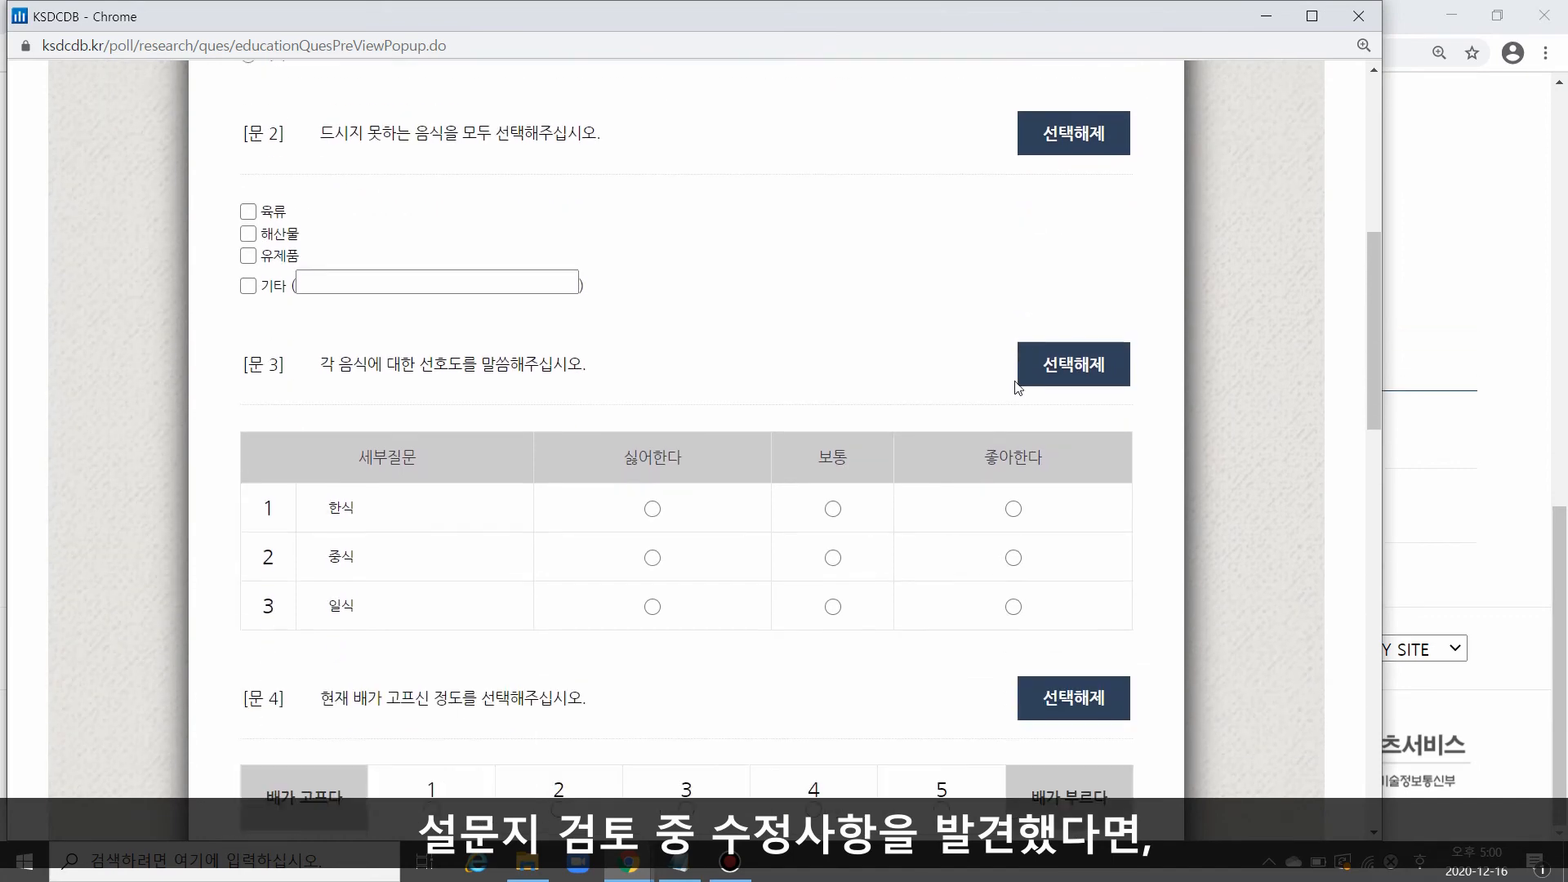
scroll(1012, 379, down, 5)
click(1358, 15)
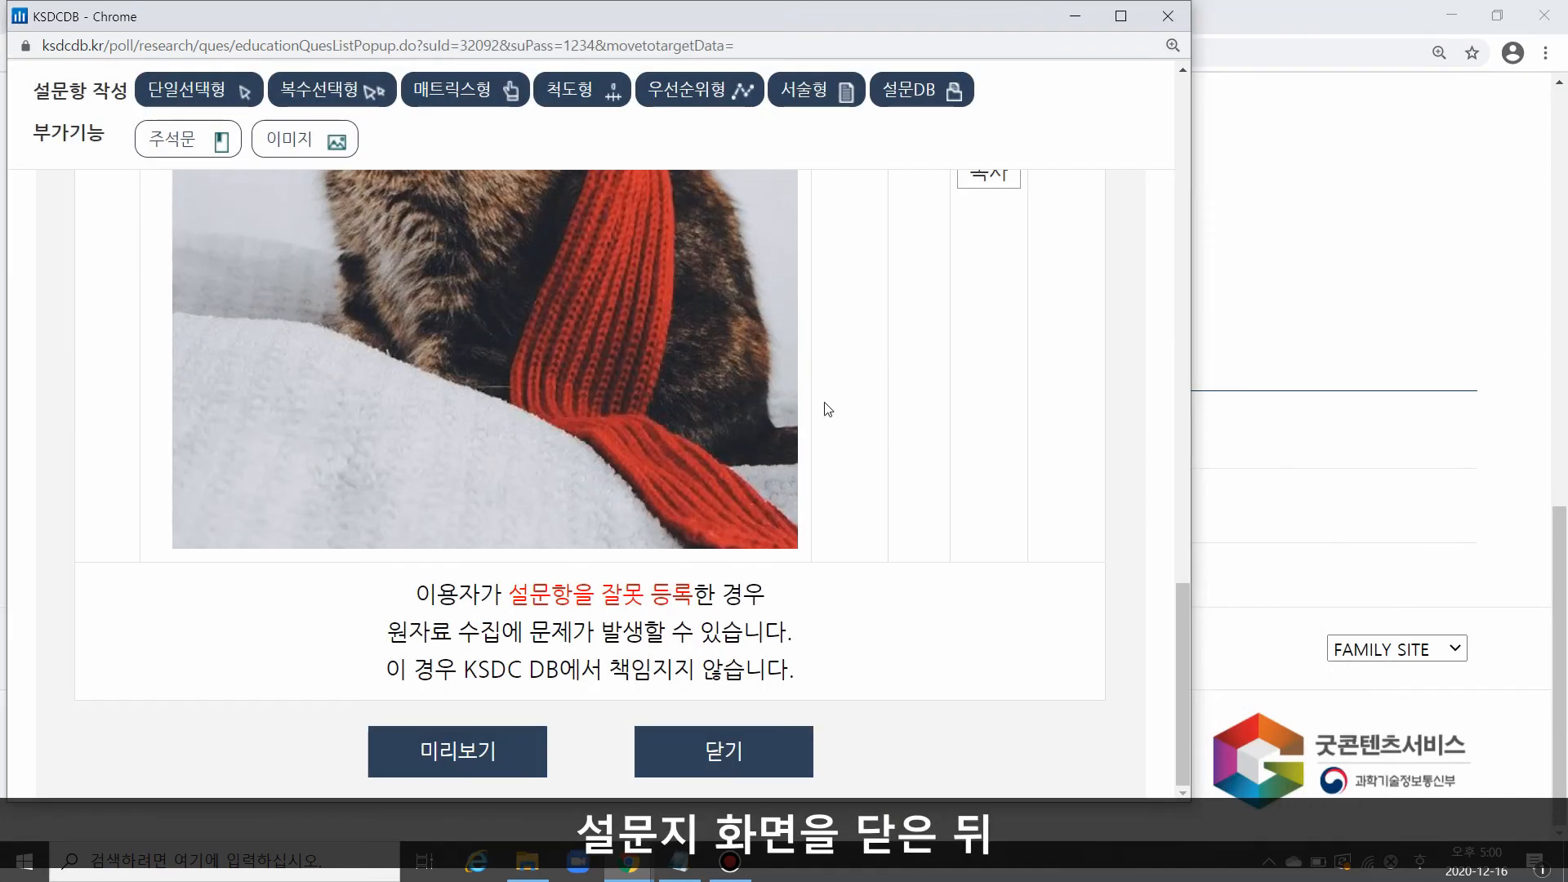
Step: Change the order (순서) of the question "성별을 말씀해주십시오." to 2 in the question list
scroll(756, 387, up, 4)
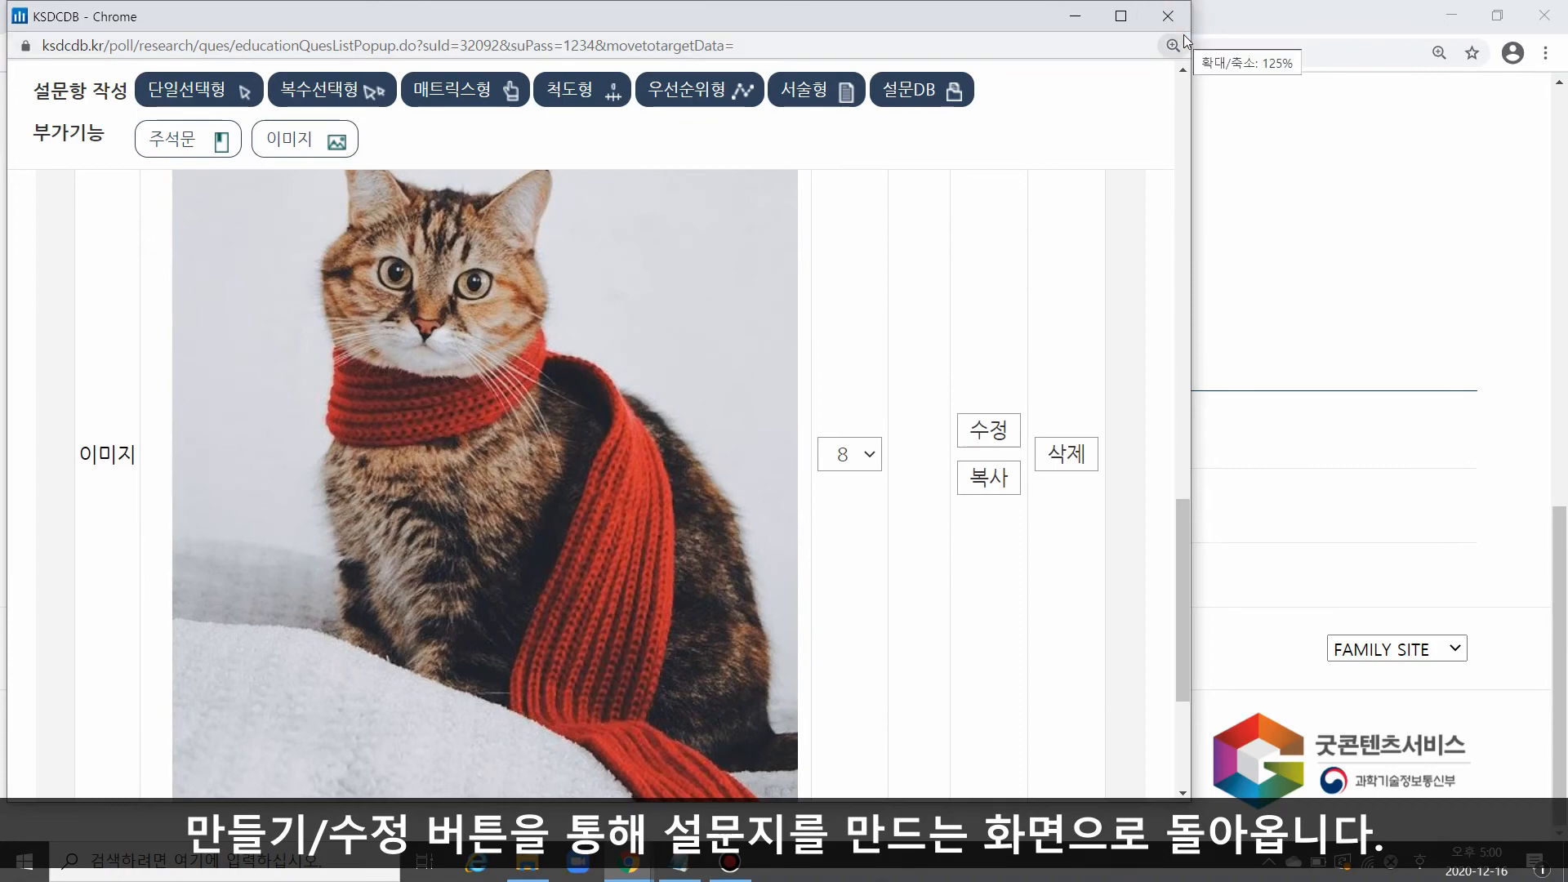
scroll(753, 346, up, 10)
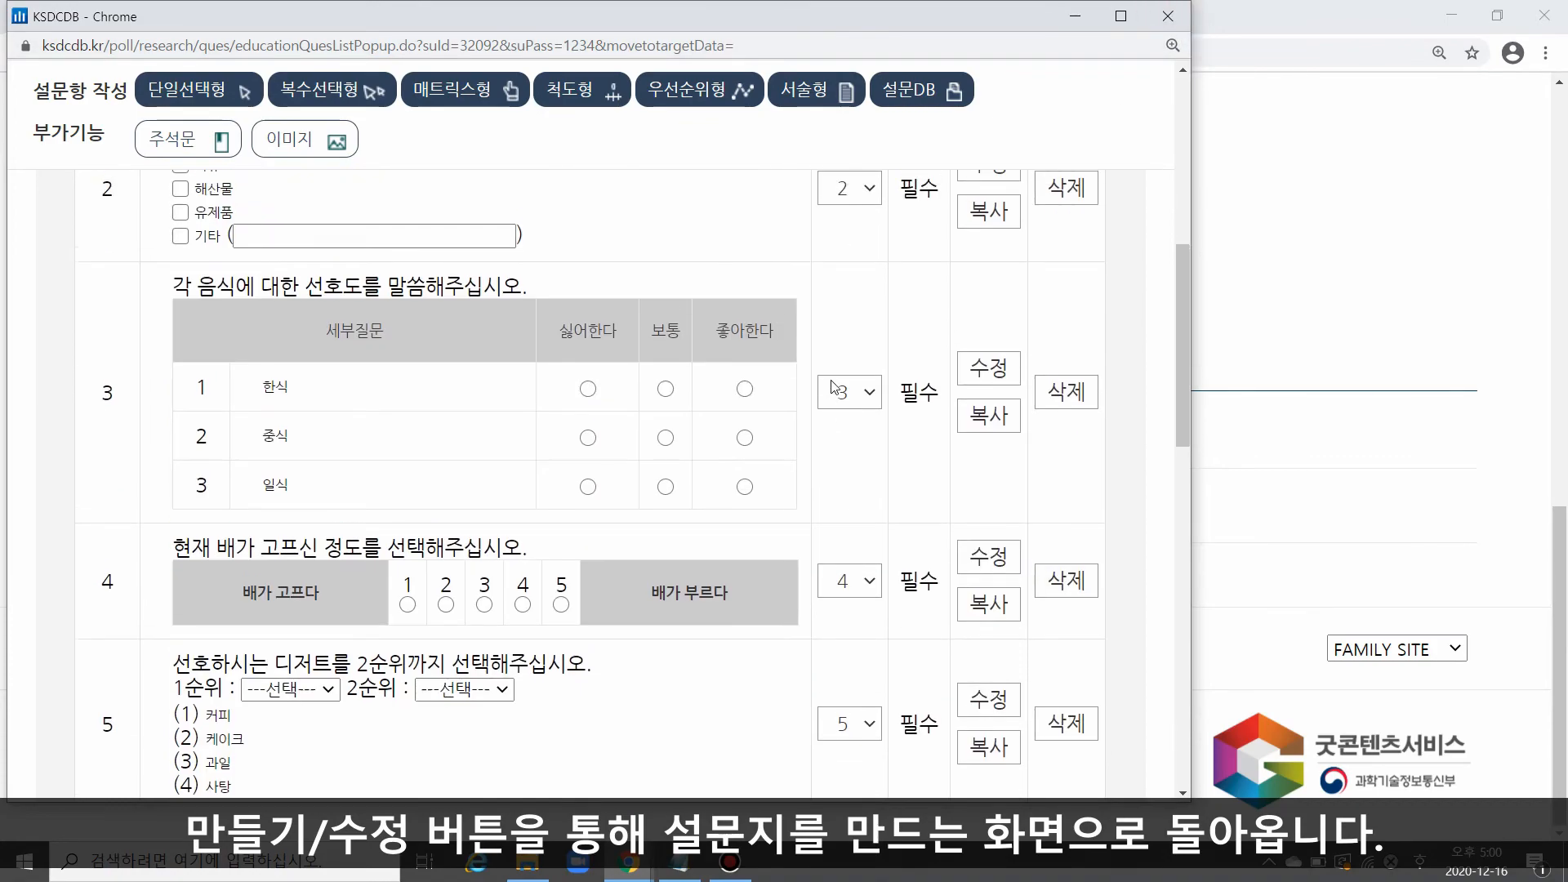
scroll(857, 396, up, 3)
scroll(735, 398, down, 3)
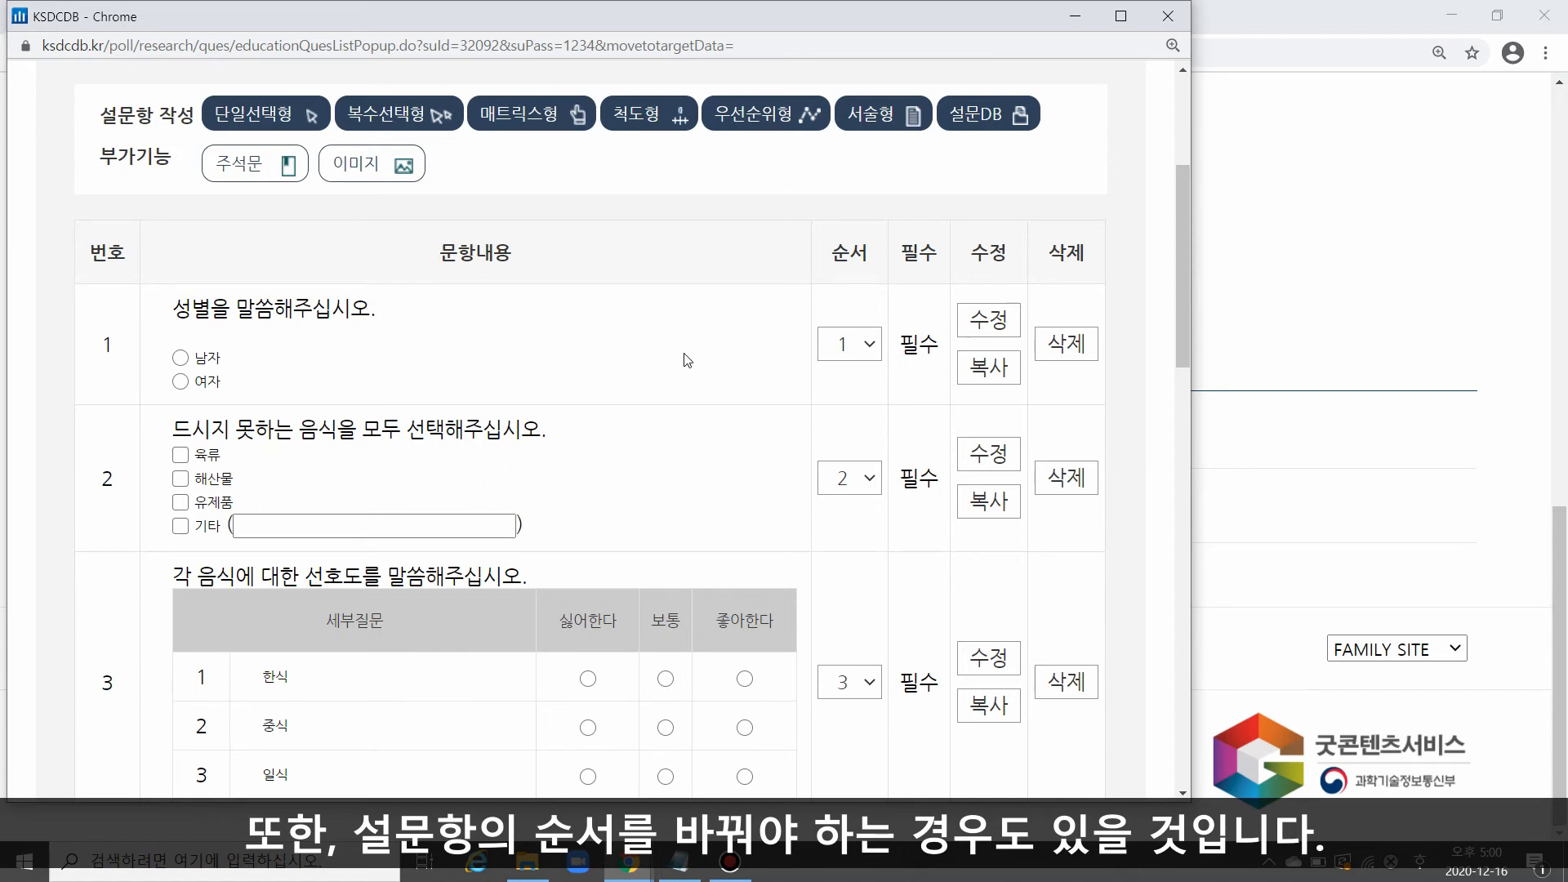
drag(173, 309, 376, 310)
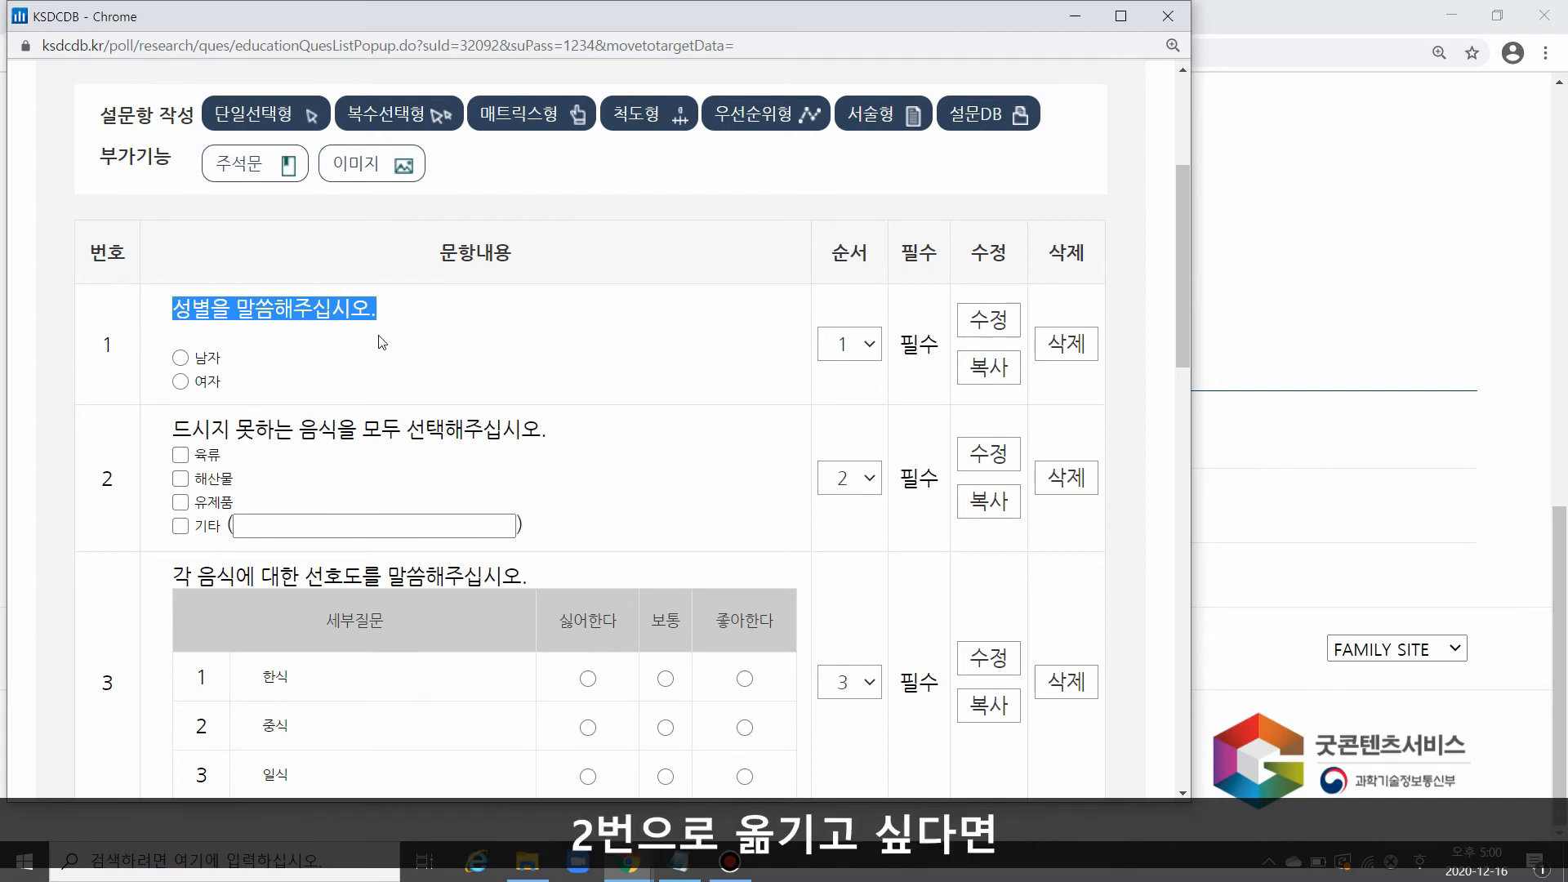
click(844, 347)
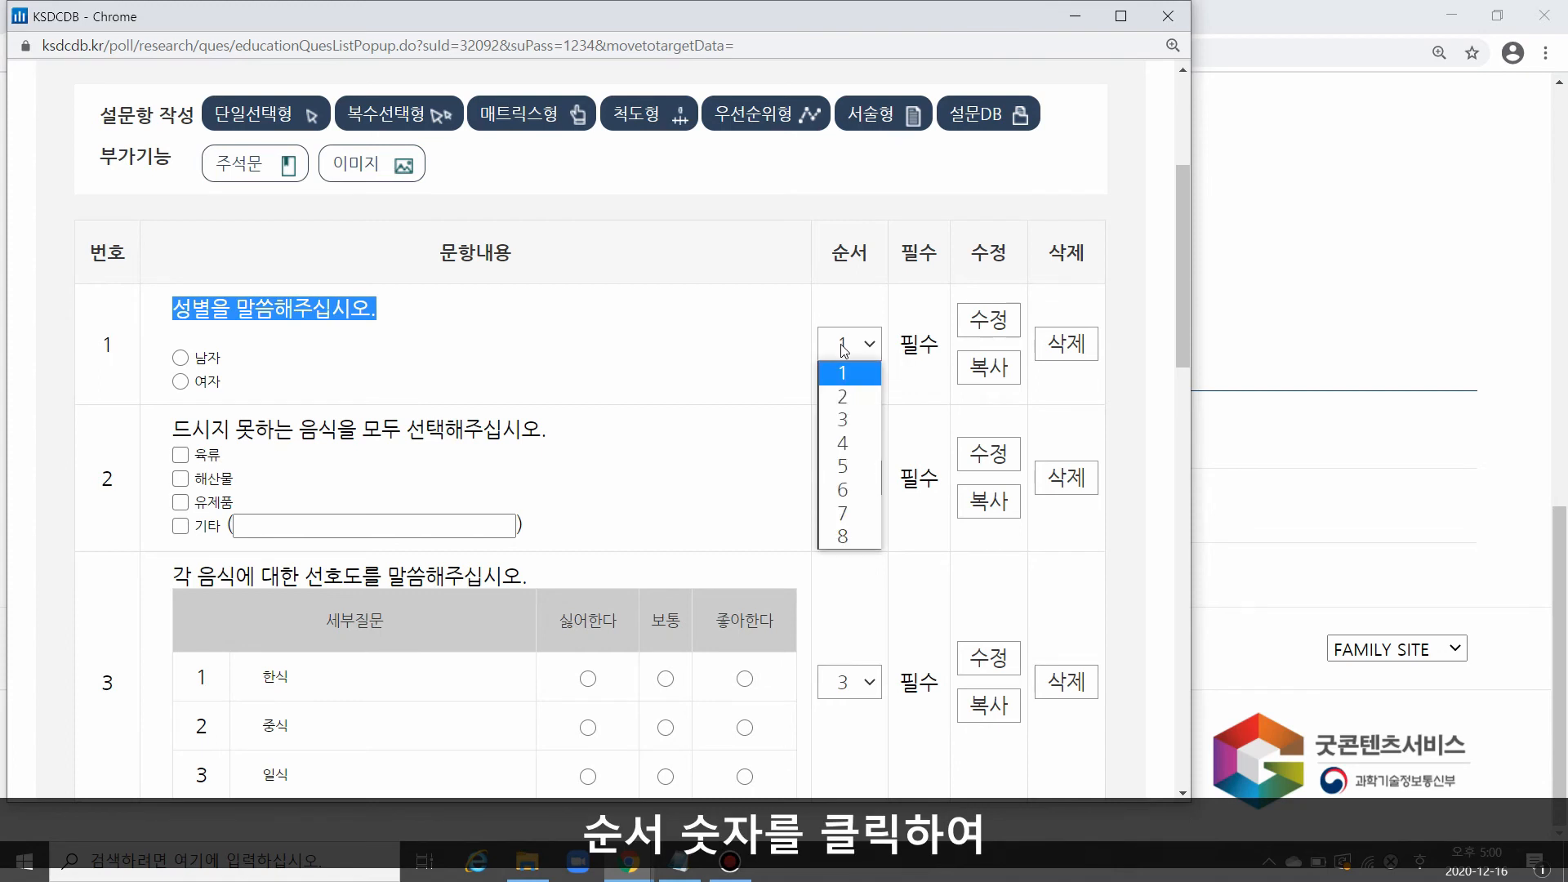
click(847, 396)
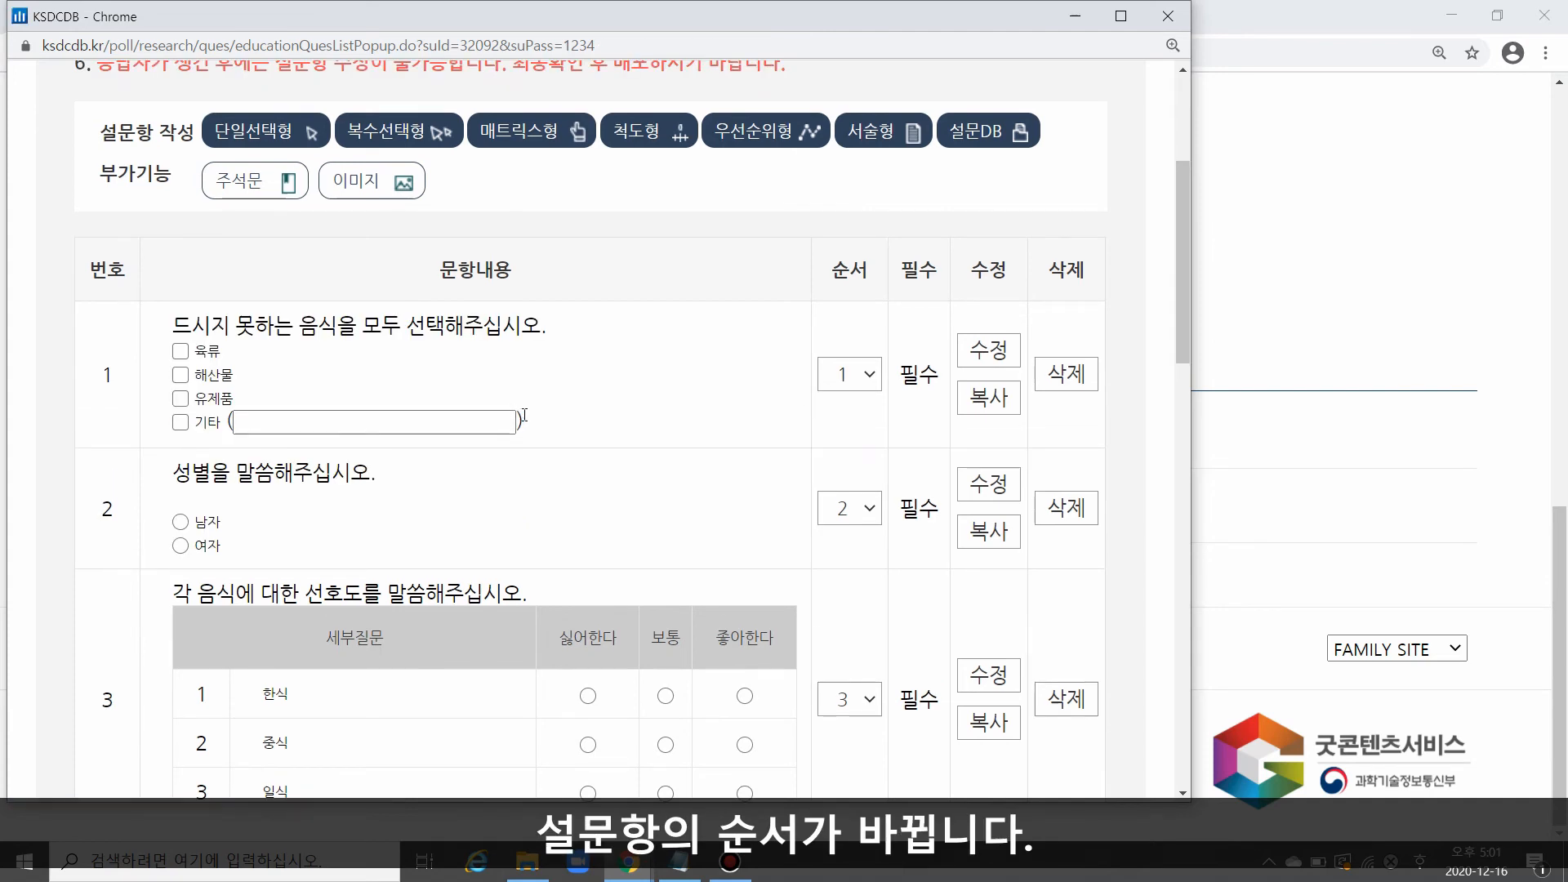
Step: Review the reordered questions and highlight the first sentence of notice 6, on editing questions once there are respondents
scroll(640, 414, down, 1)
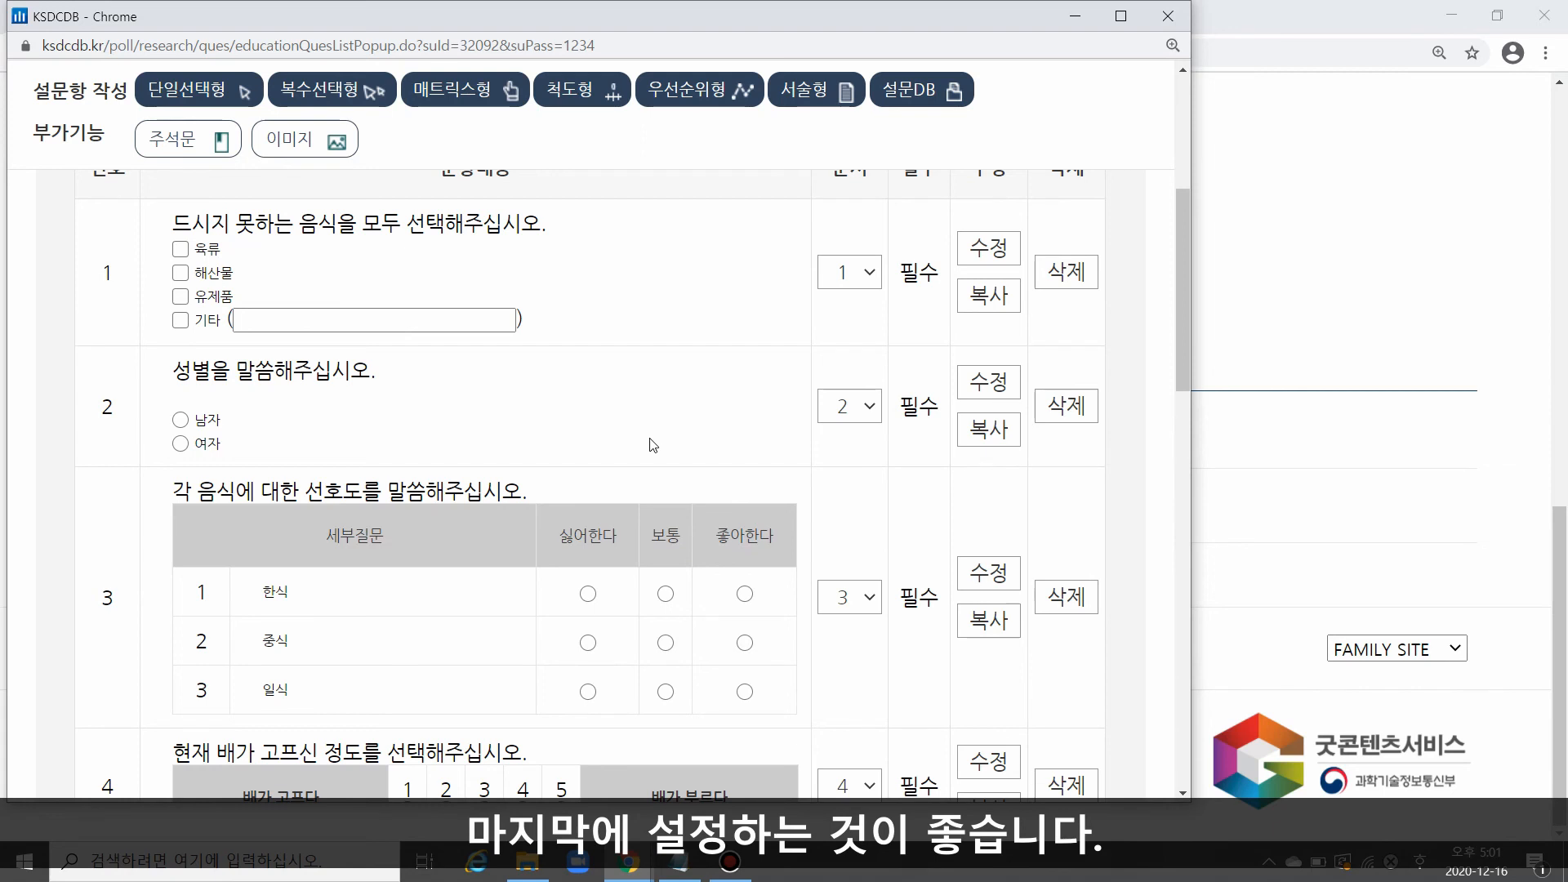
scroll(697, 444, up, 3)
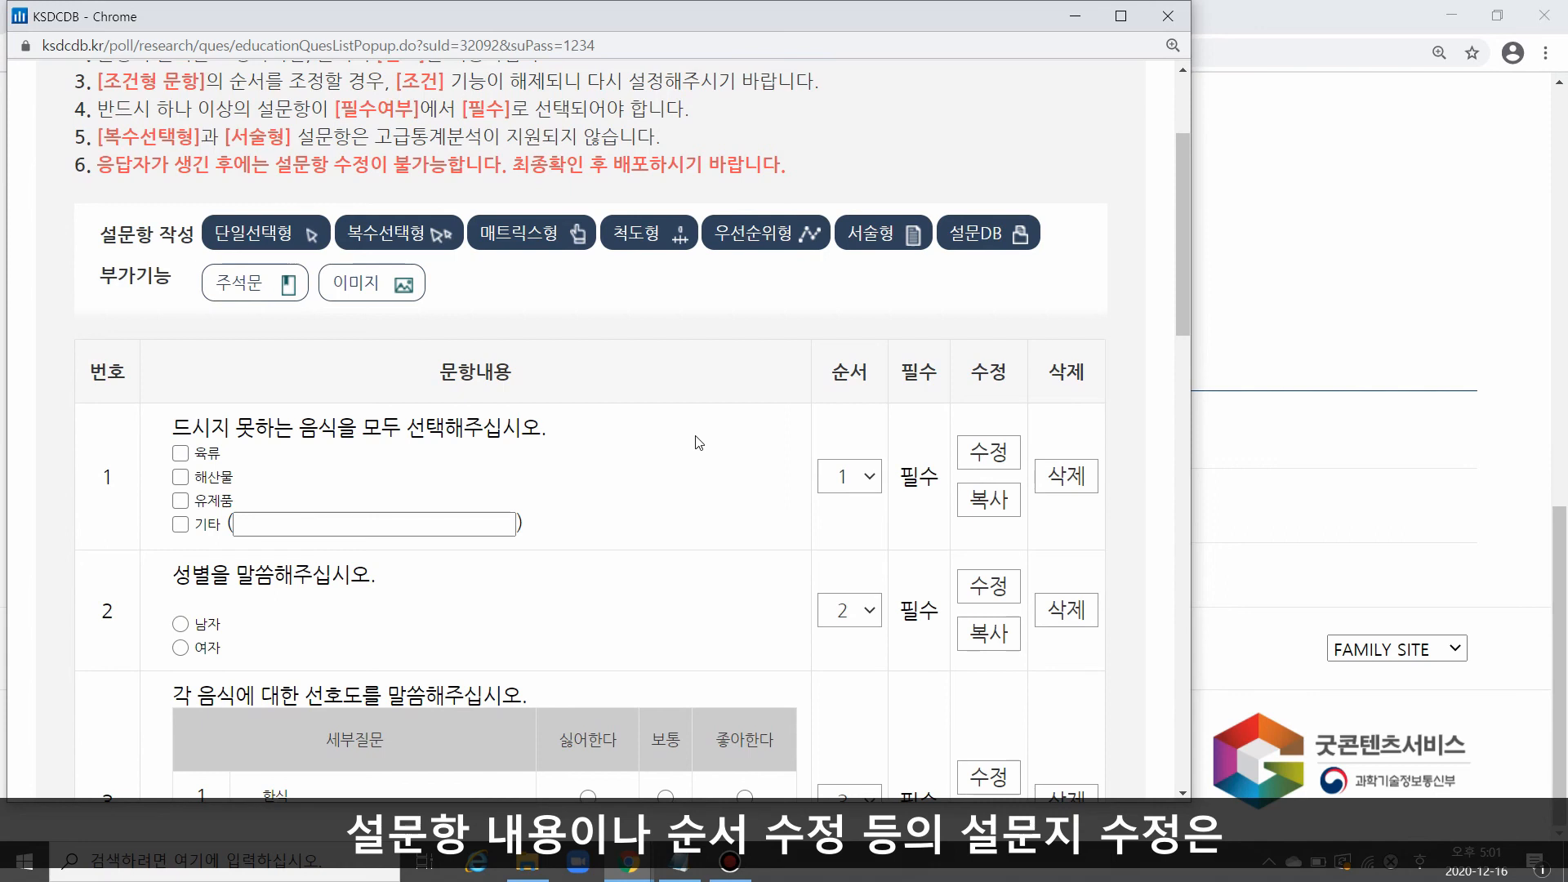
drag(513, 164, 151, 221)
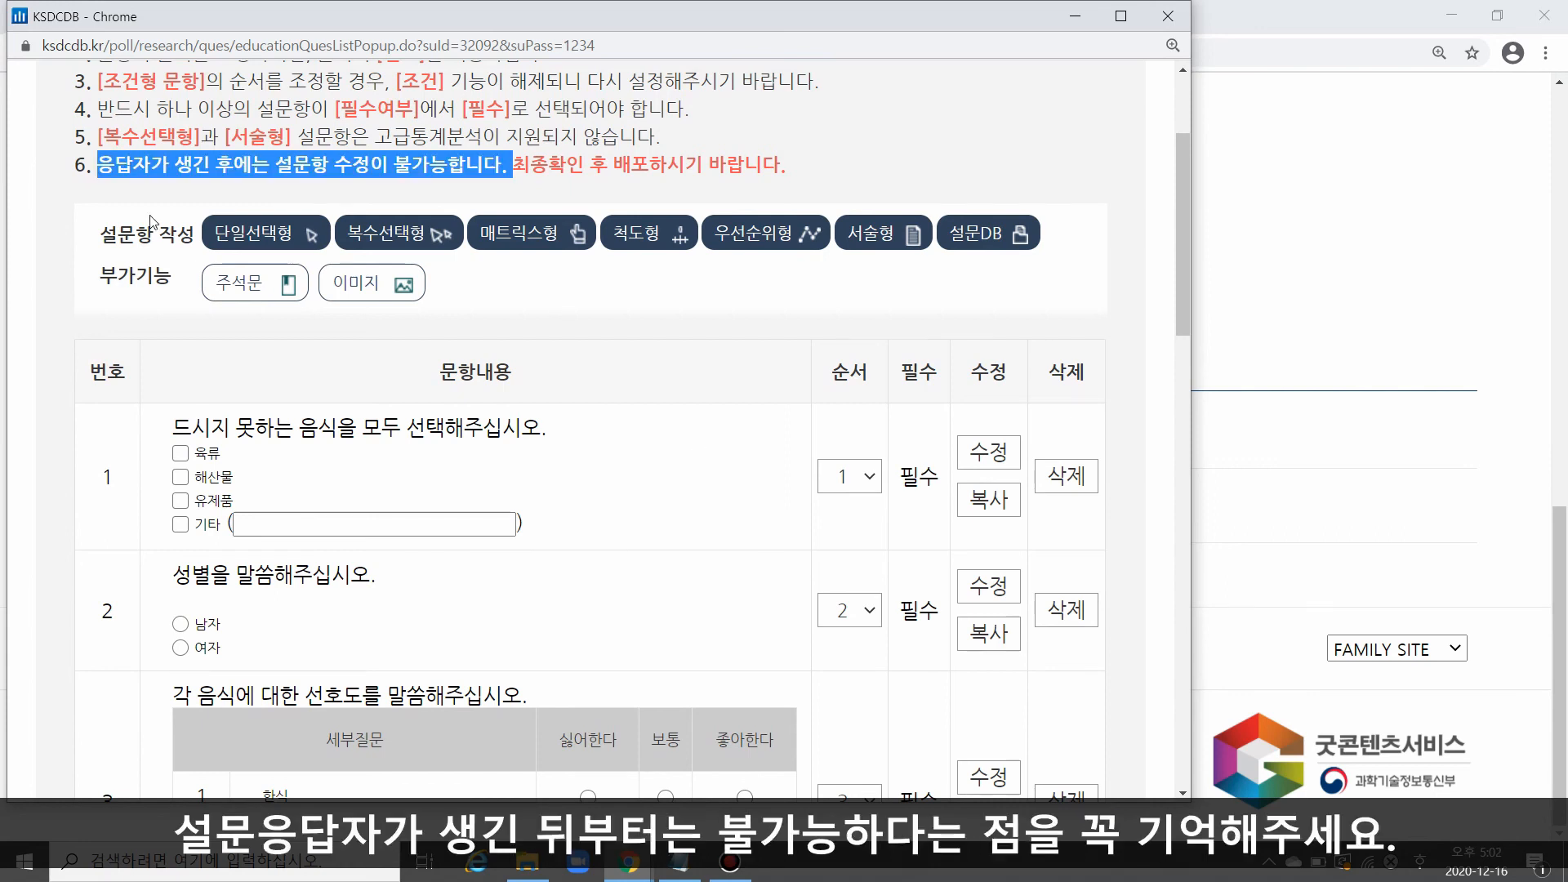